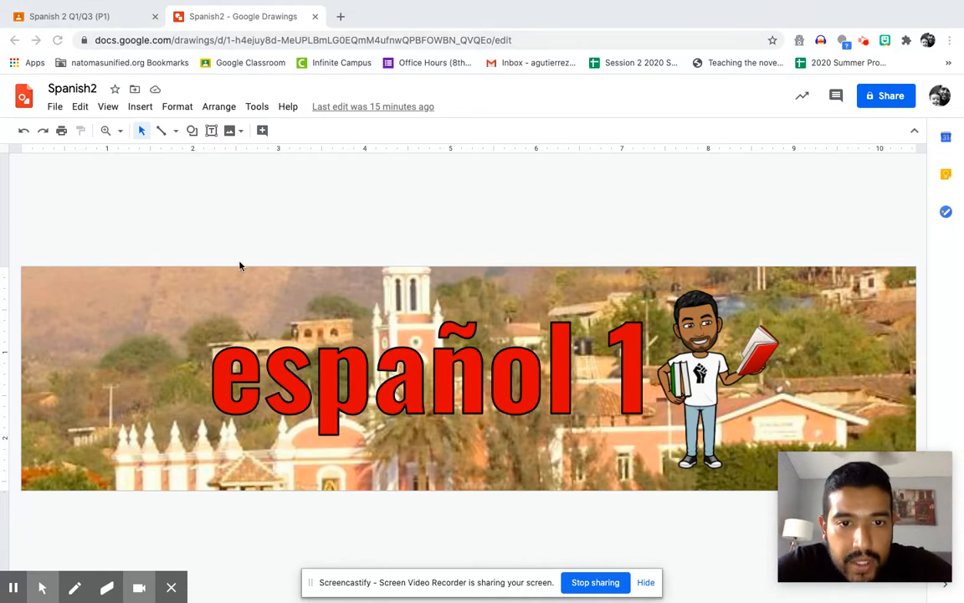
Review the banners of the Spanish 2, Spanish 1 (N.S.) and Spanish 1 classes in Google Classroom, and return to the Spanish2 drawing.
click(106, 16)
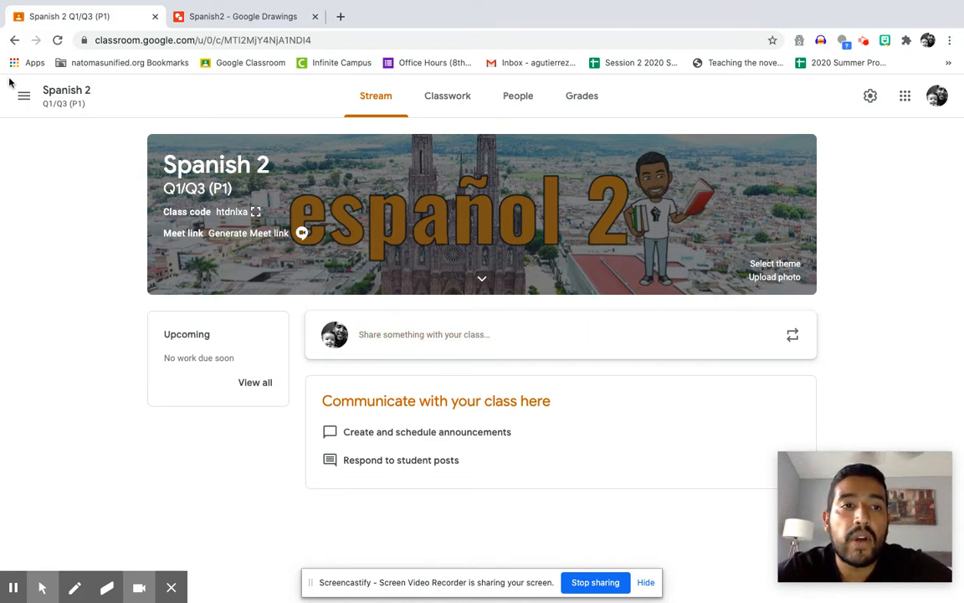
click(23, 99)
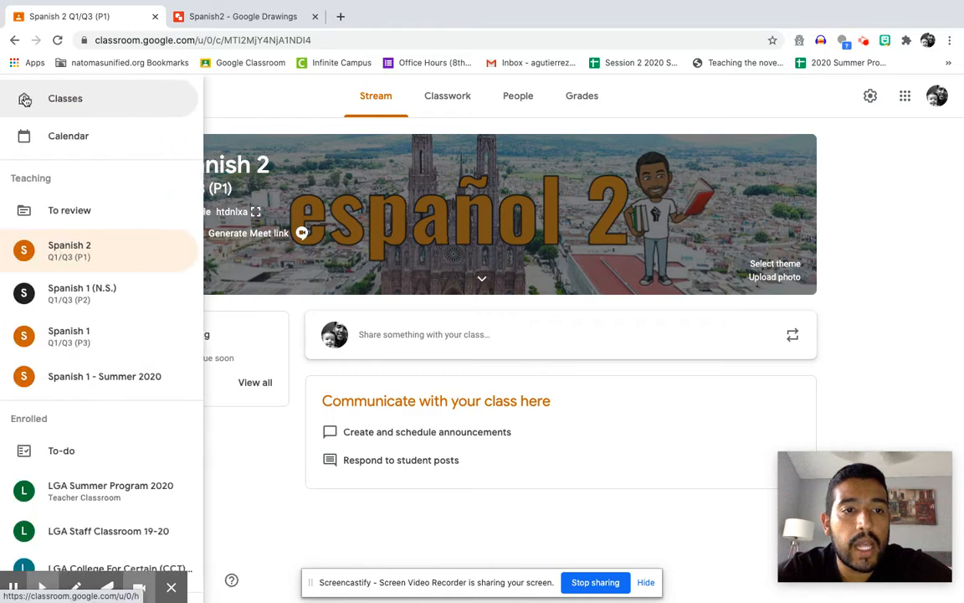
click(90, 291)
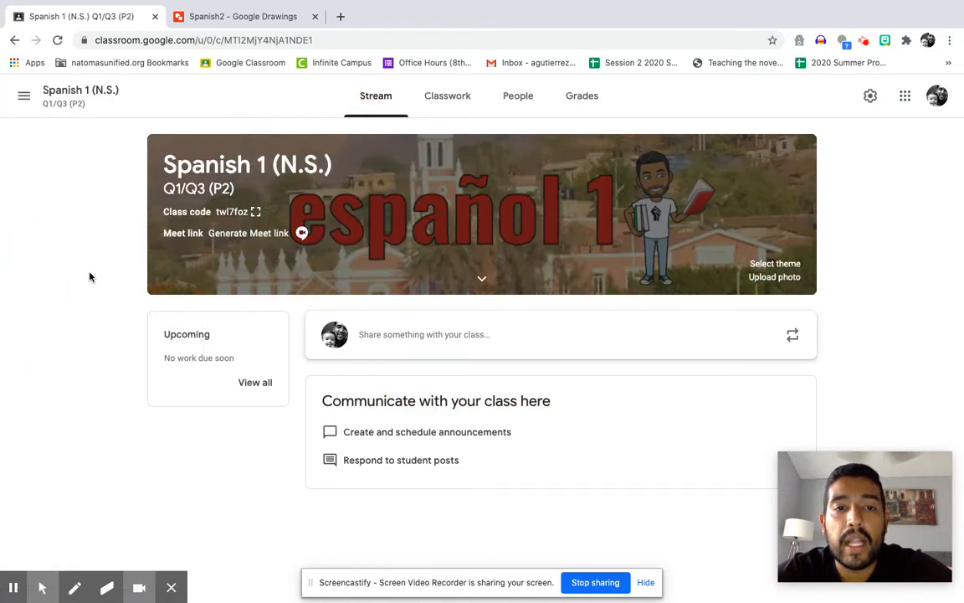
click(23, 95)
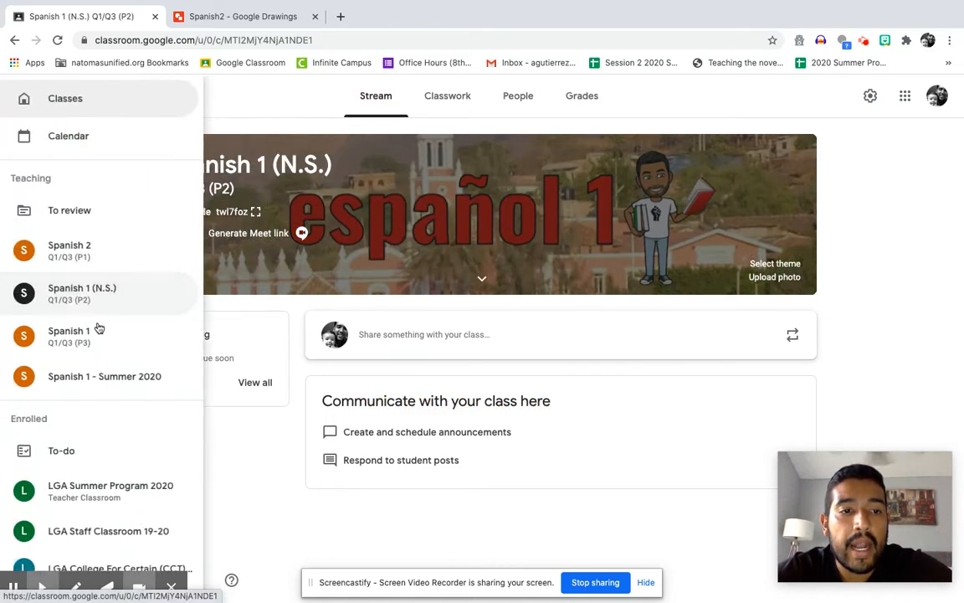
click(121, 345)
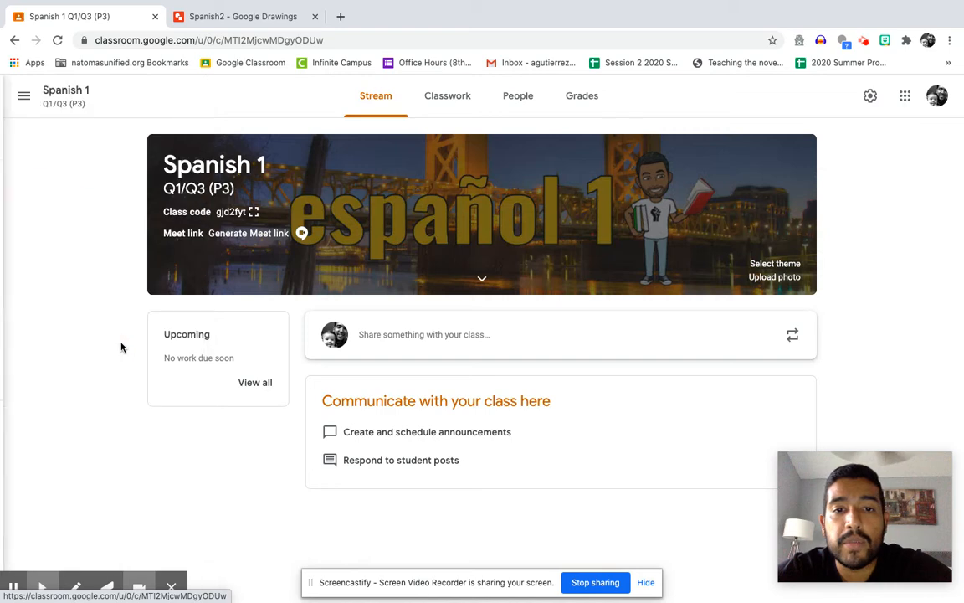
click(21, 95)
click(226, 17)
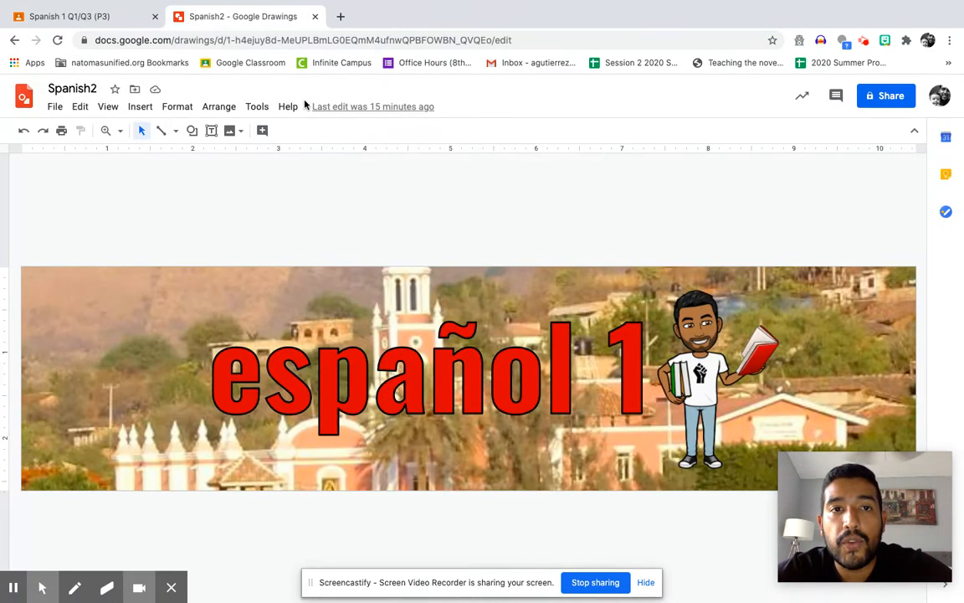
Search the web for "google drawings" in a new browser tab and open a blank Google Drawings file from the docs.google.com result.
click(341, 17)
text(google dr)
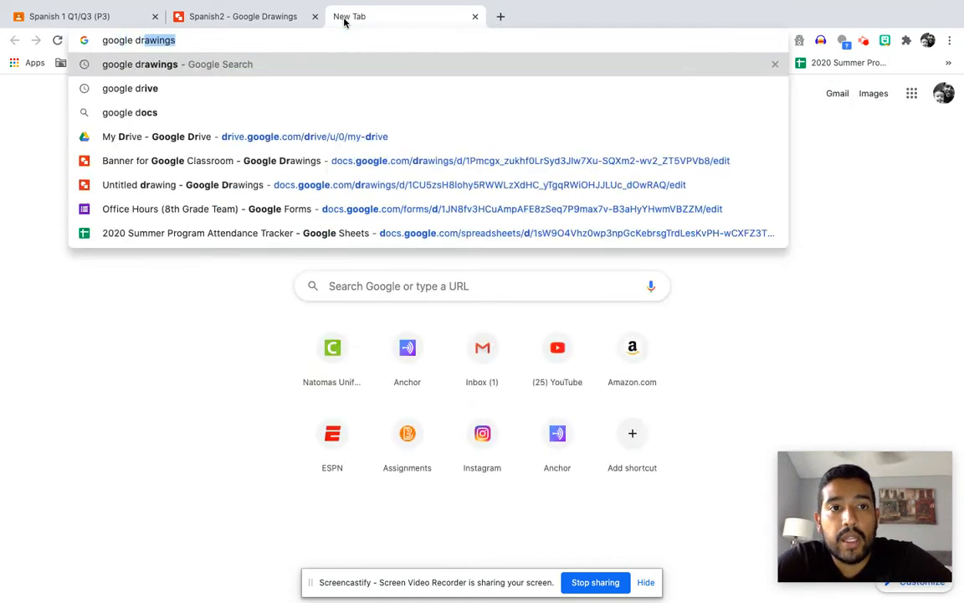
text(awings)
key(Return)
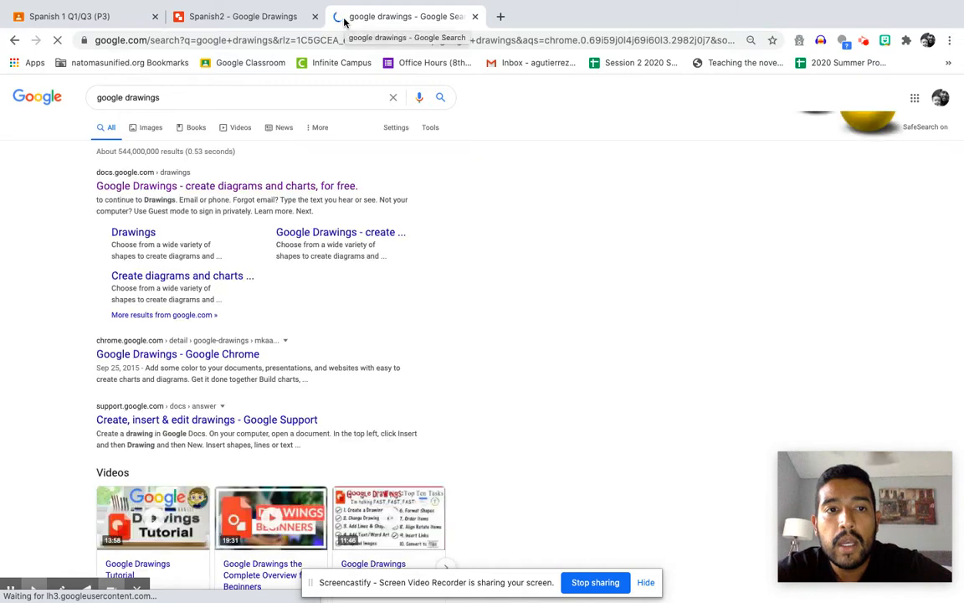
click(247, 193)
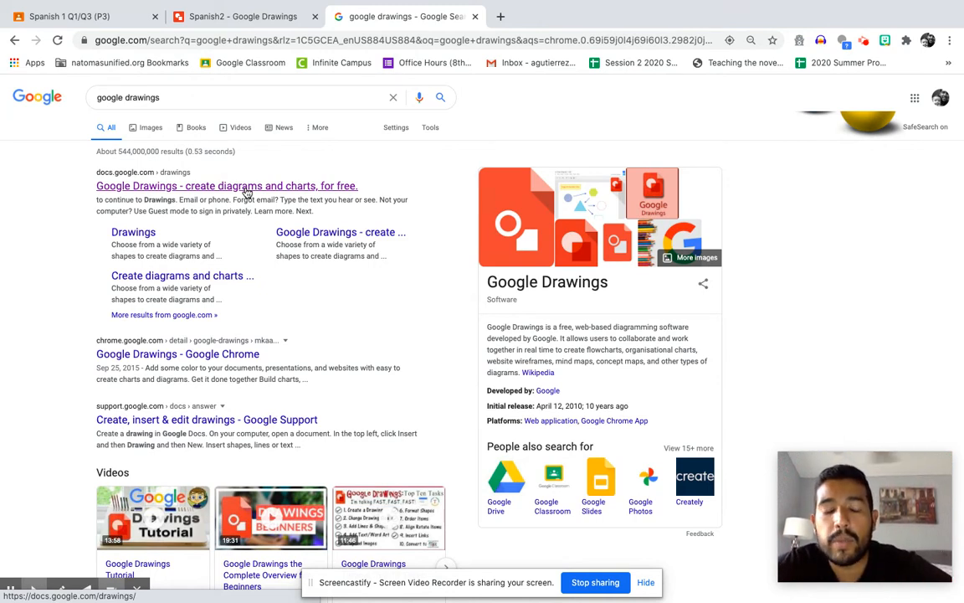
click(247, 193)
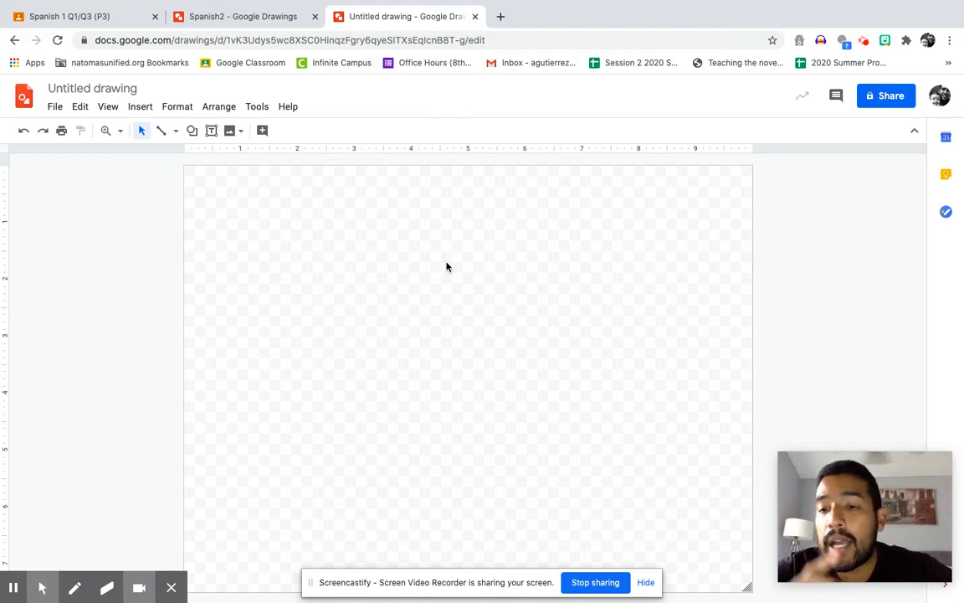
Set the blank drawing's page size to a custom 1000 × 250 pixels.
click(54, 107)
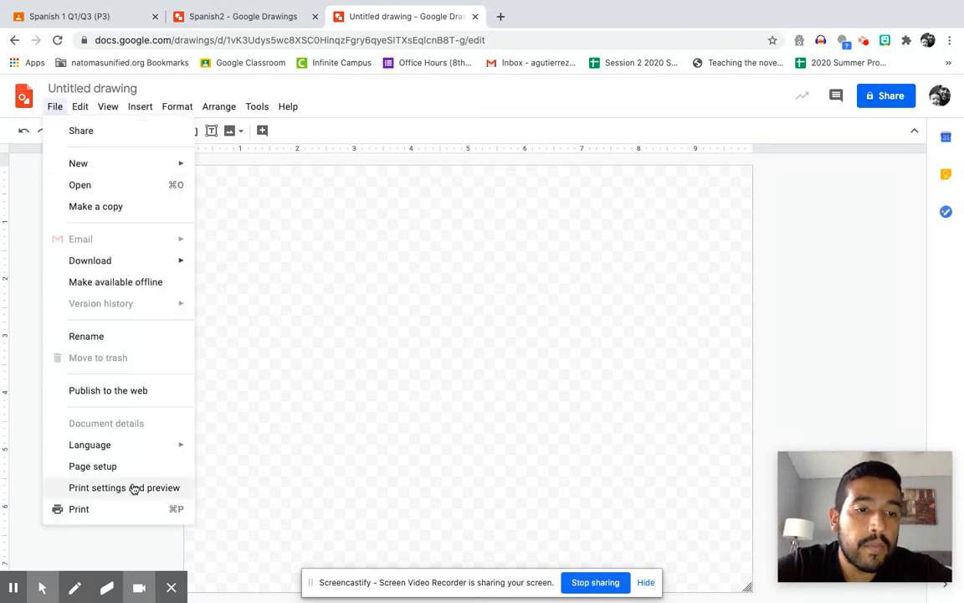
click(110, 467)
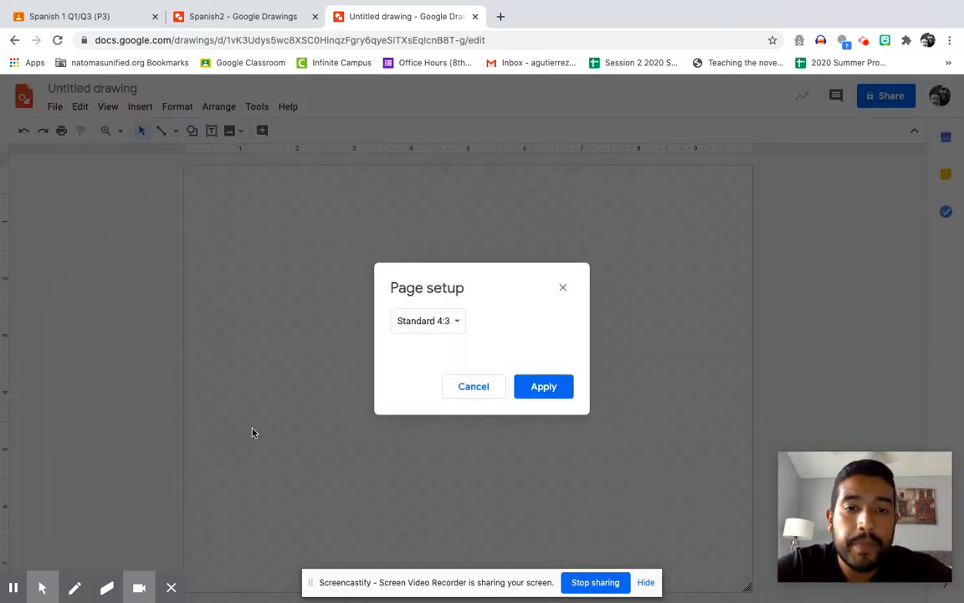
click(458, 321)
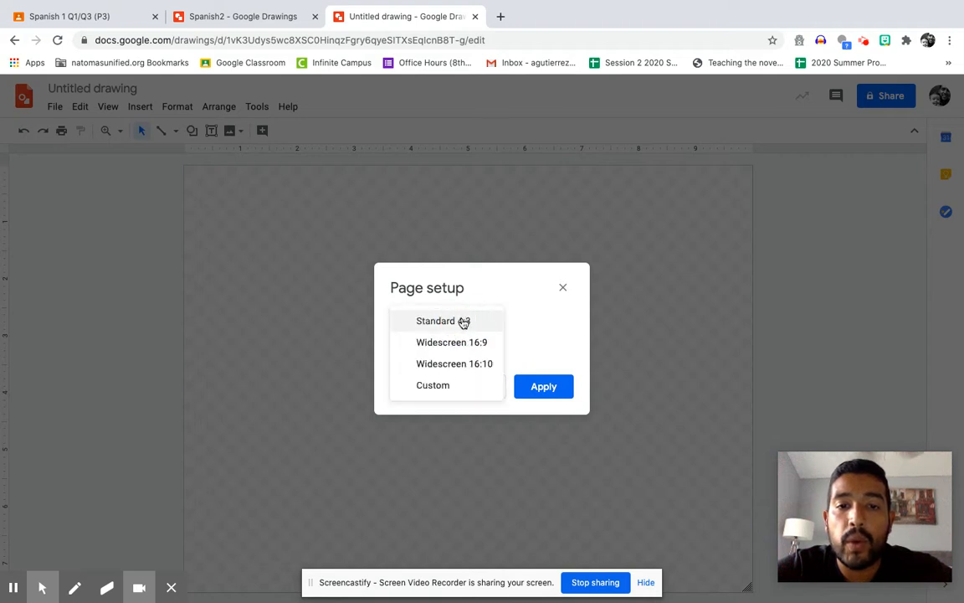
click(452, 388)
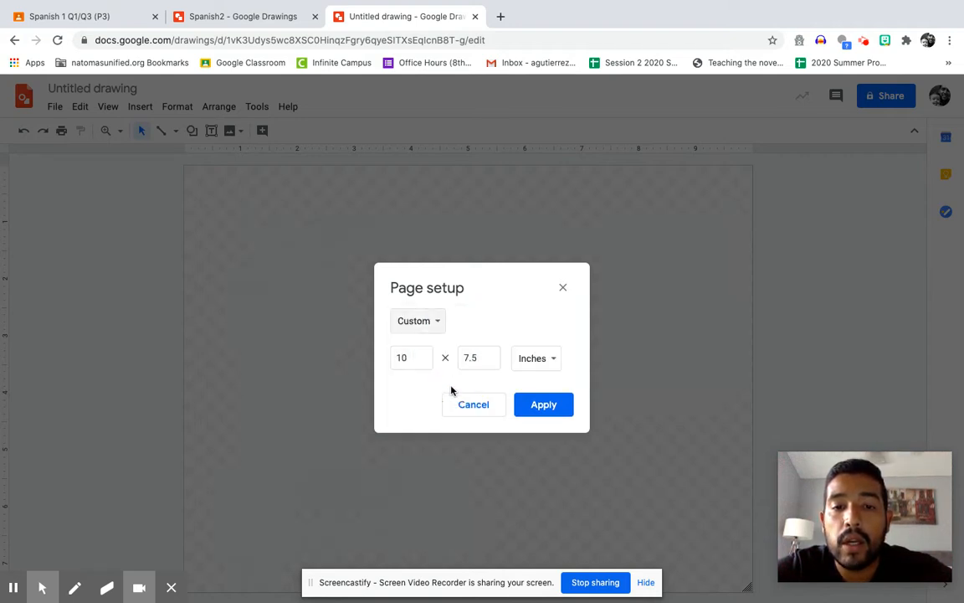
click(553, 360)
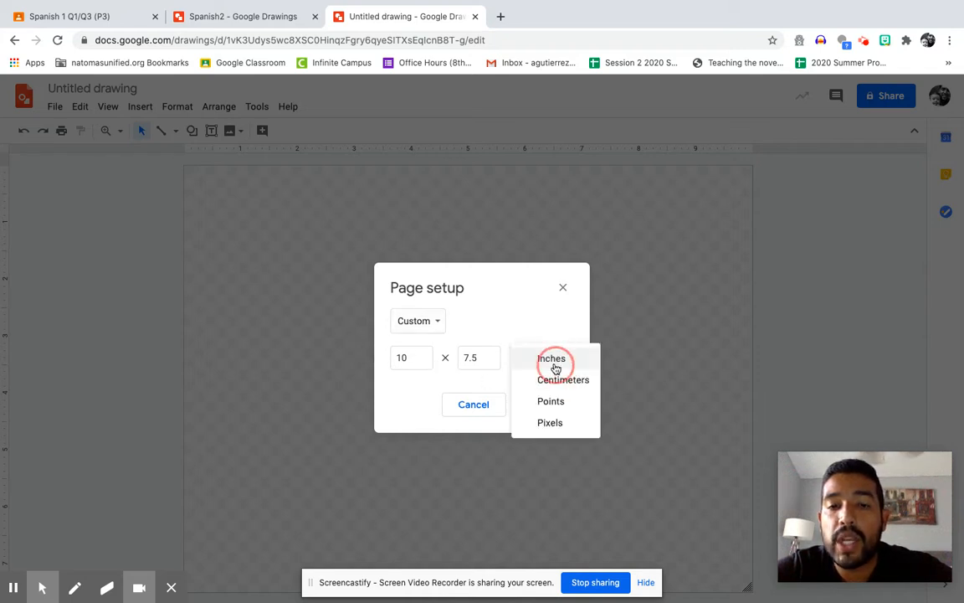
click(562, 424)
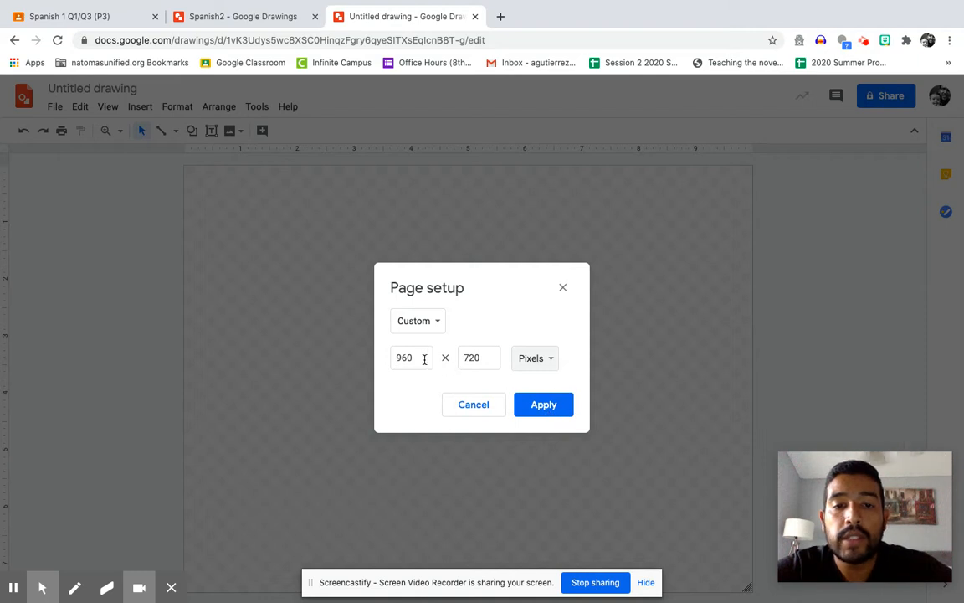
double_click(389, 357)
text(1000)
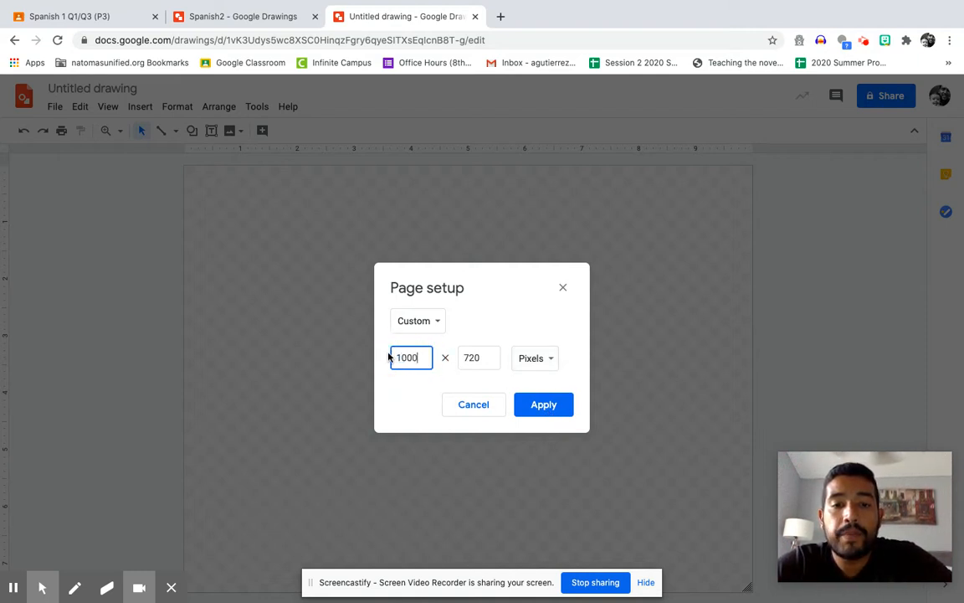
key(Tab)
text(250)
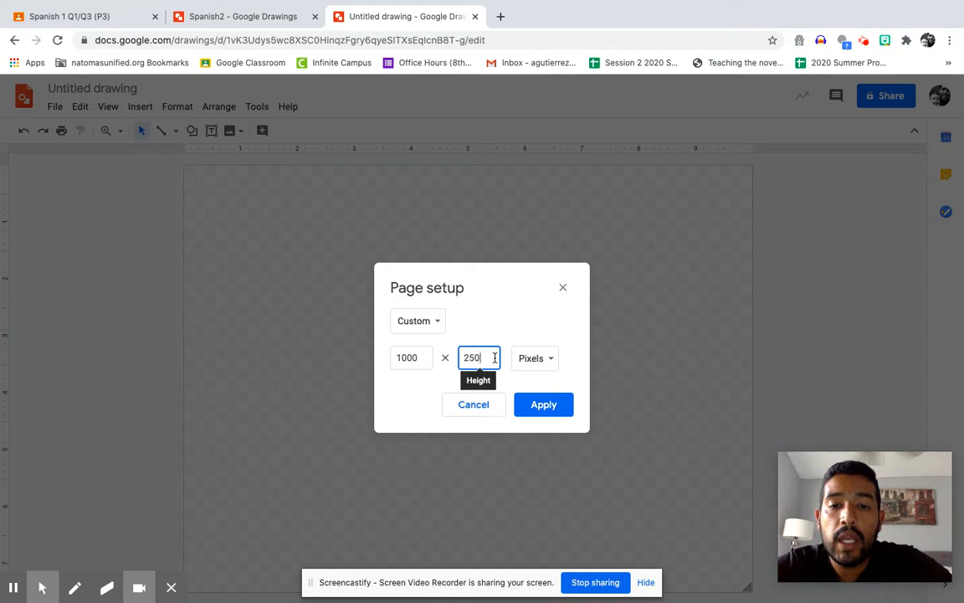
click(544, 405)
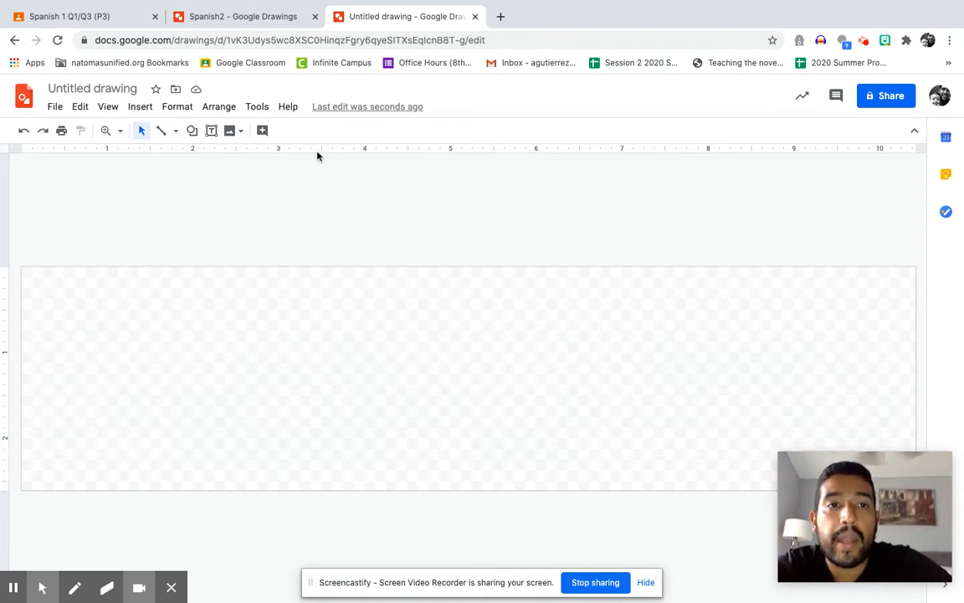
Compare the finished Spanish2 banner drawing with the Spanish 1 class banner in Google Classroom, and return to the untitled drawing.
click(277, 23)
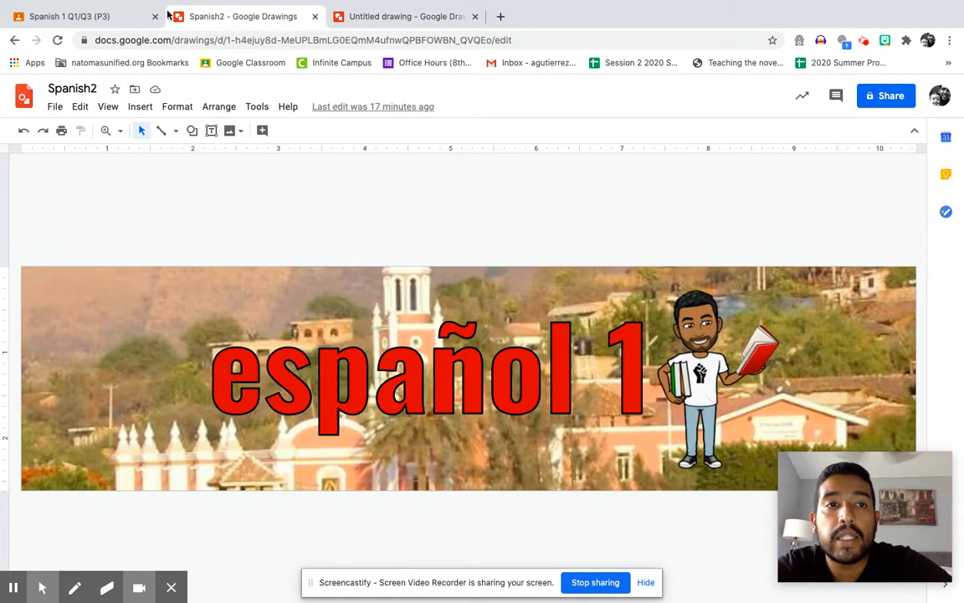
click(101, 17)
click(549, 373)
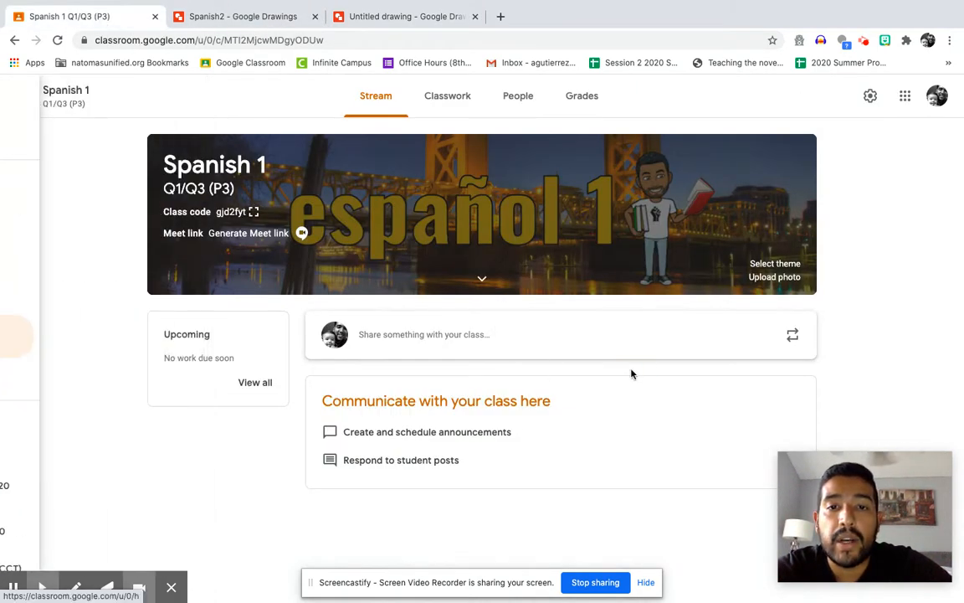
click(425, 17)
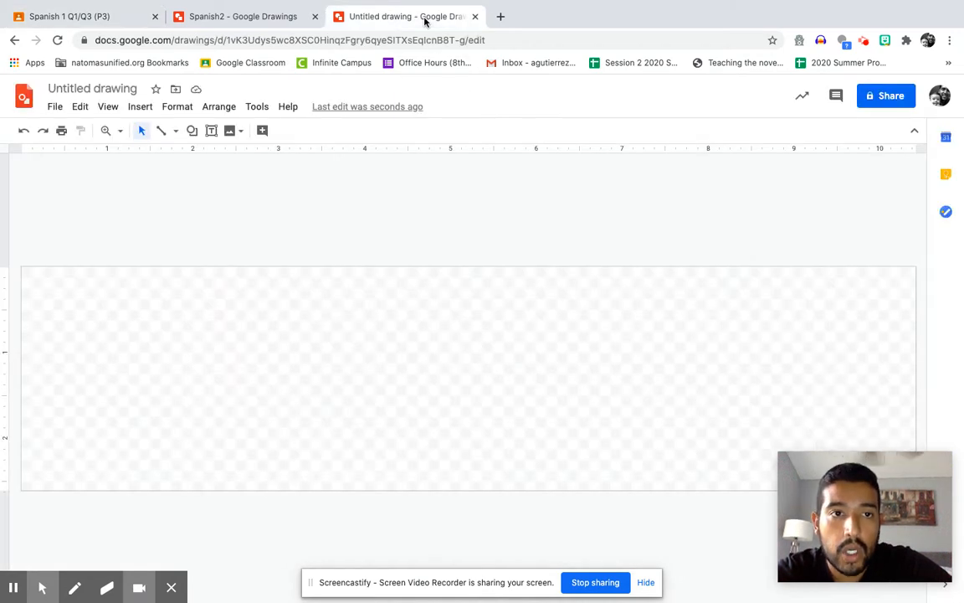
Search the web for "sacramento background" images to insert into the drawing.
click(130, 109)
mouse_move(169, 130)
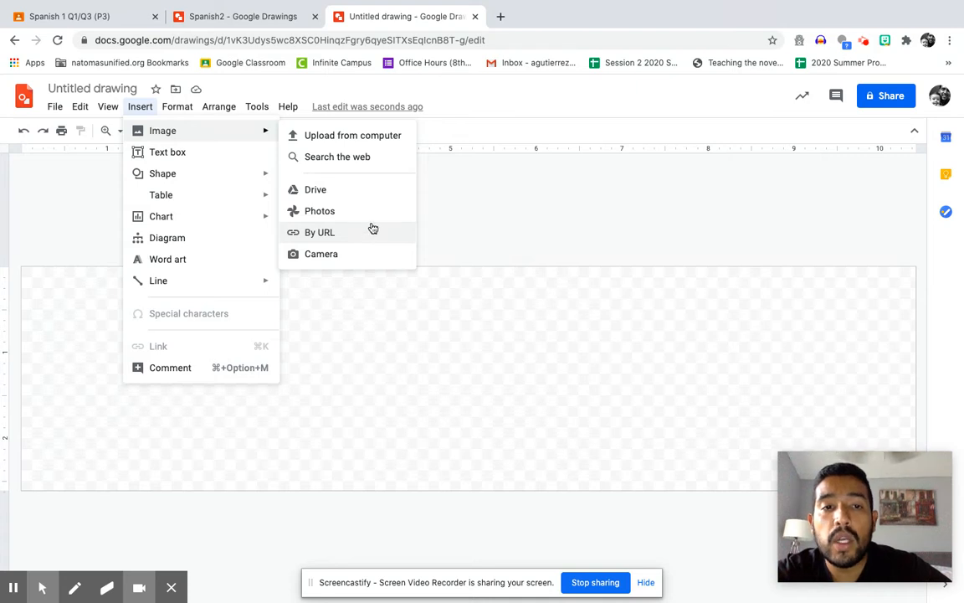
click(339, 156)
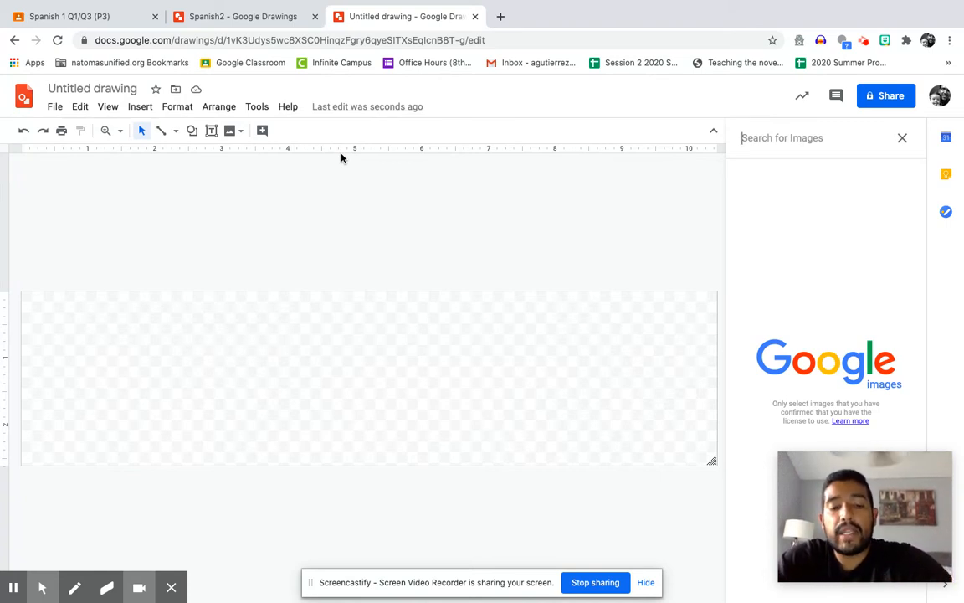
text(sacramento background)
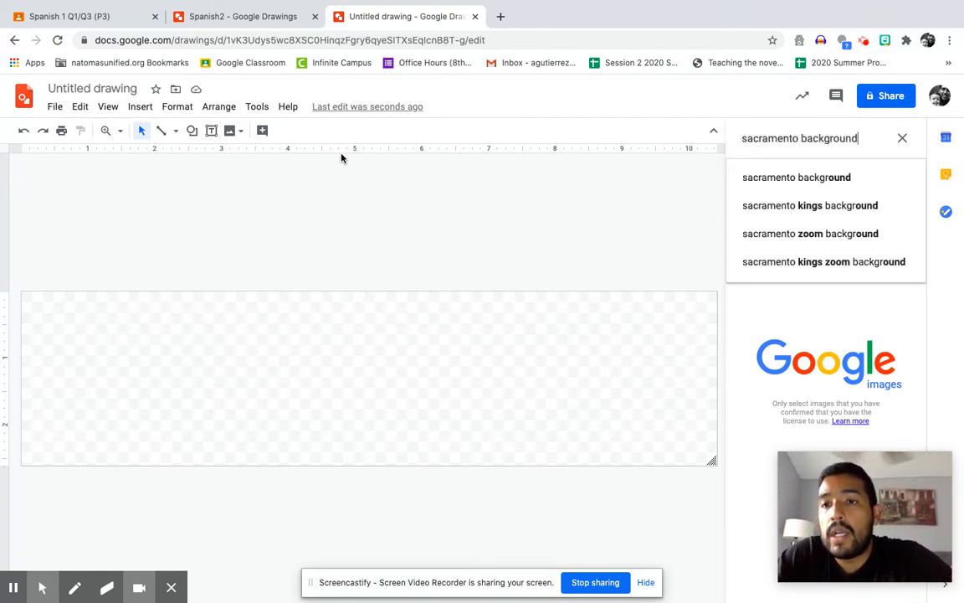
key(Return)
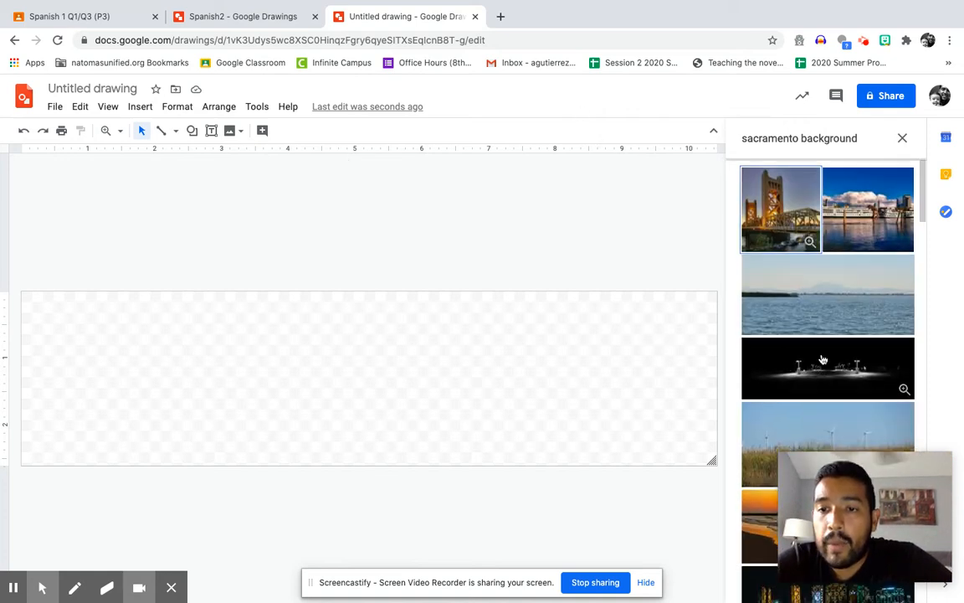
Browse the Sacramento background results for a photo suitable for a wide banner.
scroll(829, 360, down, 5)
scroll(825, 359, down, 3)
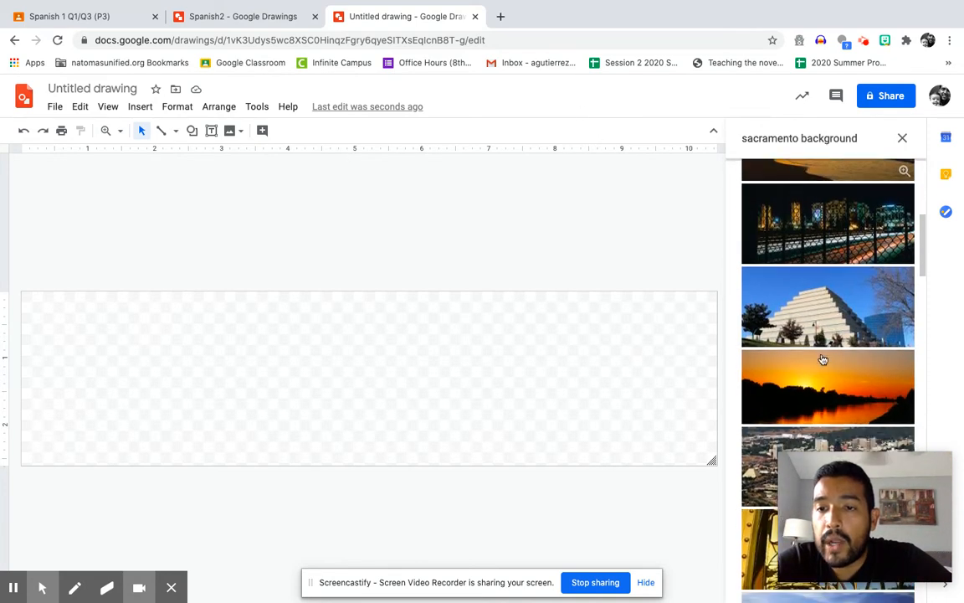
scroll(855, 311, down, 5)
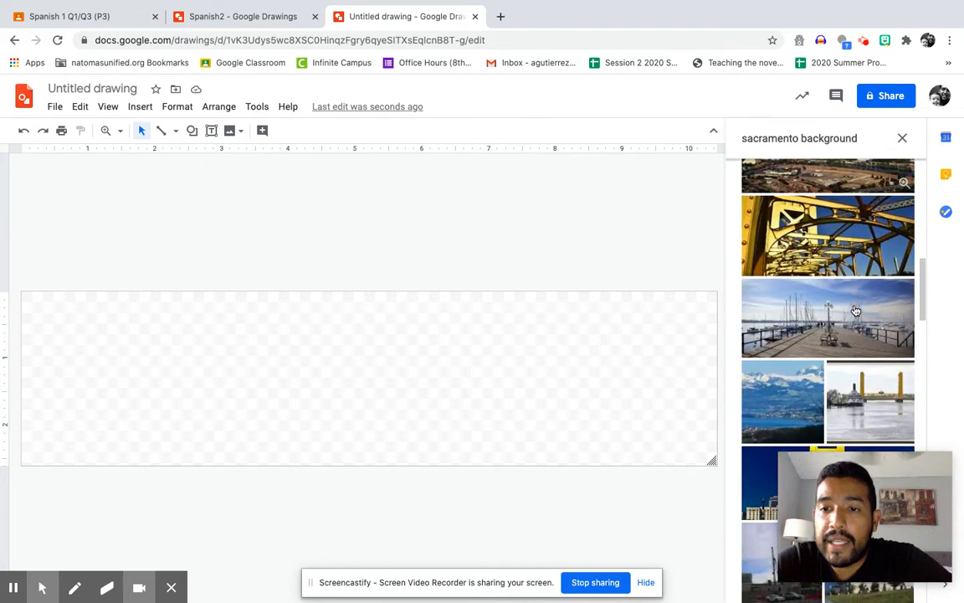
scroll(818, 247, down, 3)
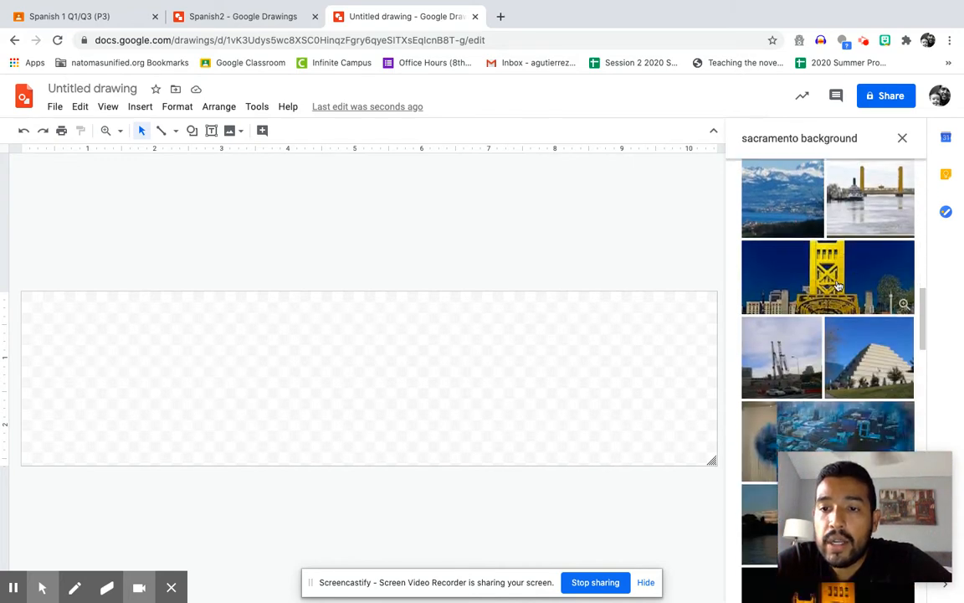
scroll(833, 276, up, 5)
scroll(837, 286, up, 1)
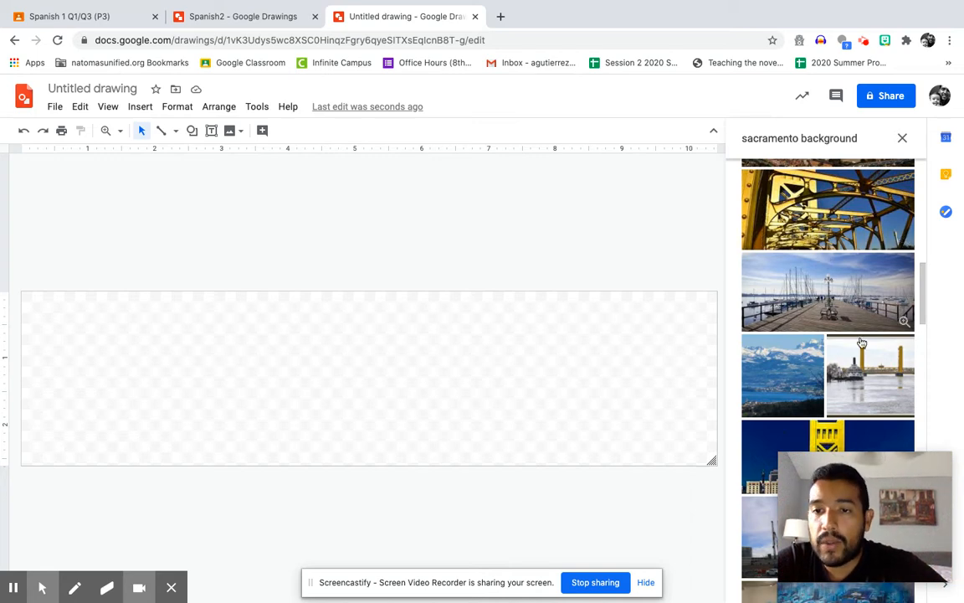
scroll(854, 303, up, 3)
scroll(860, 406, down, 1)
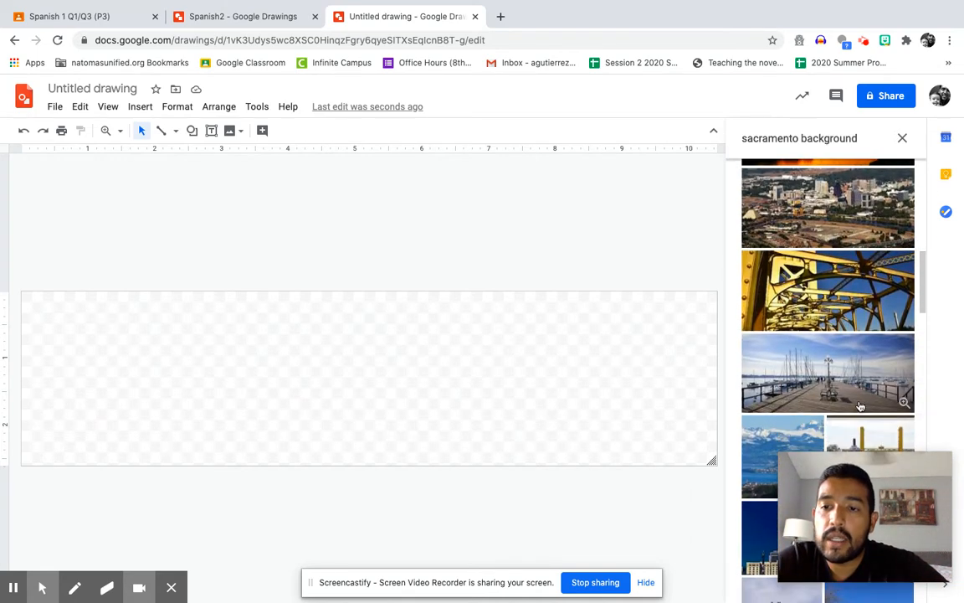
scroll(845, 382, up, 3)
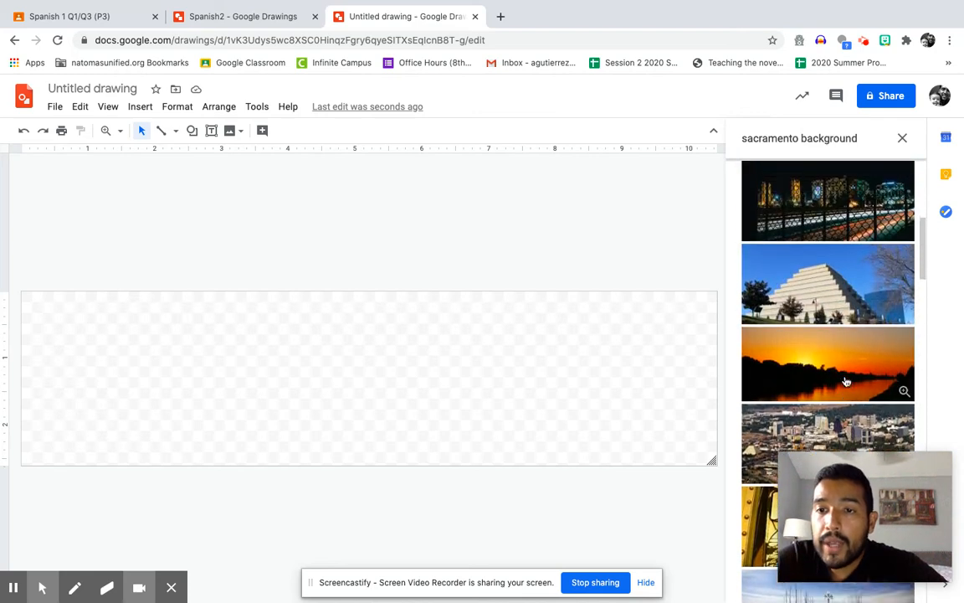
scroll(847, 382, down, 3)
scroll(846, 382, up, 8)
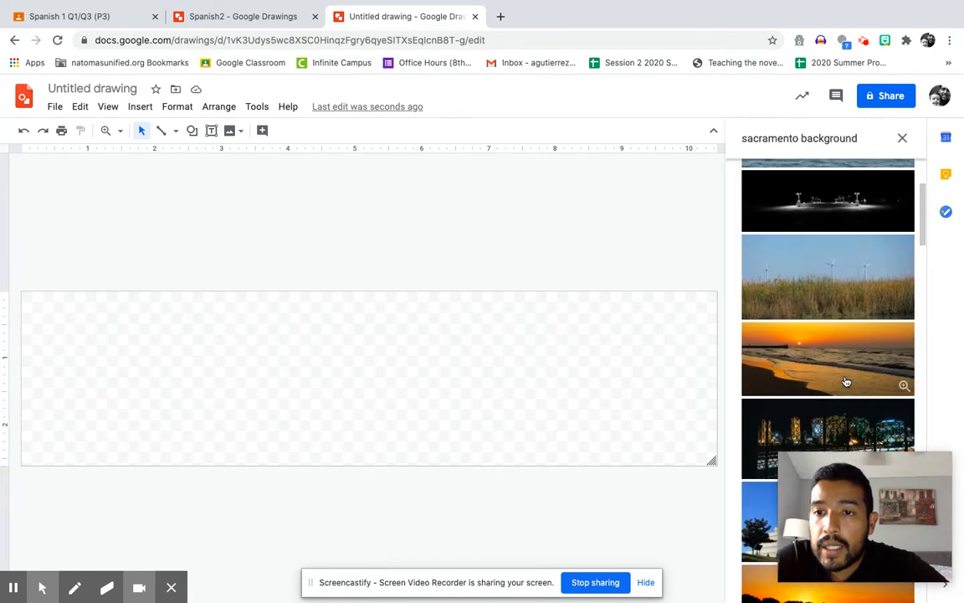
Insert the Sacramento riverfront photo with white riverboats and a blue, cloudy sky from the first row of results.
scroll(846, 381, up, 4)
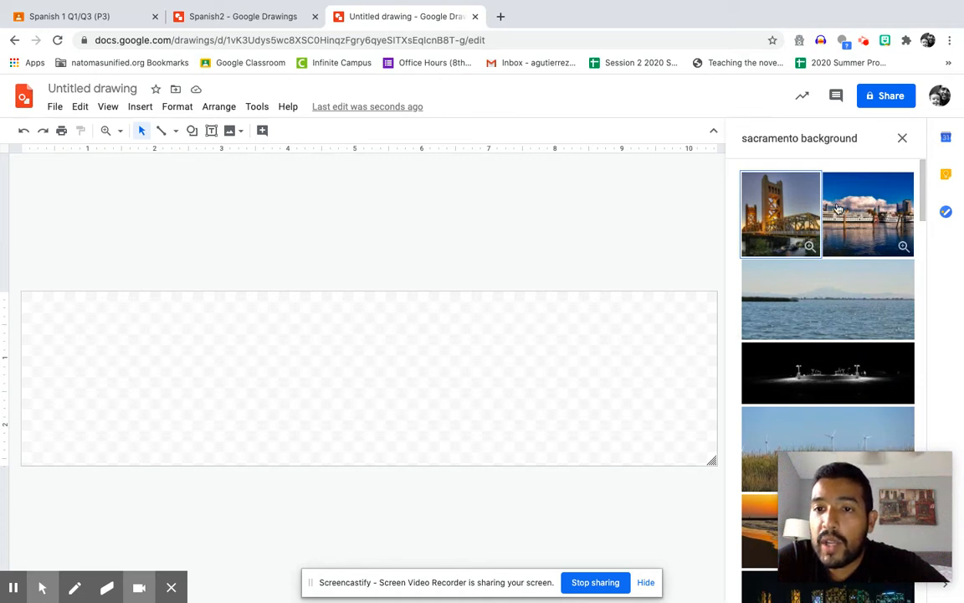
click(864, 207)
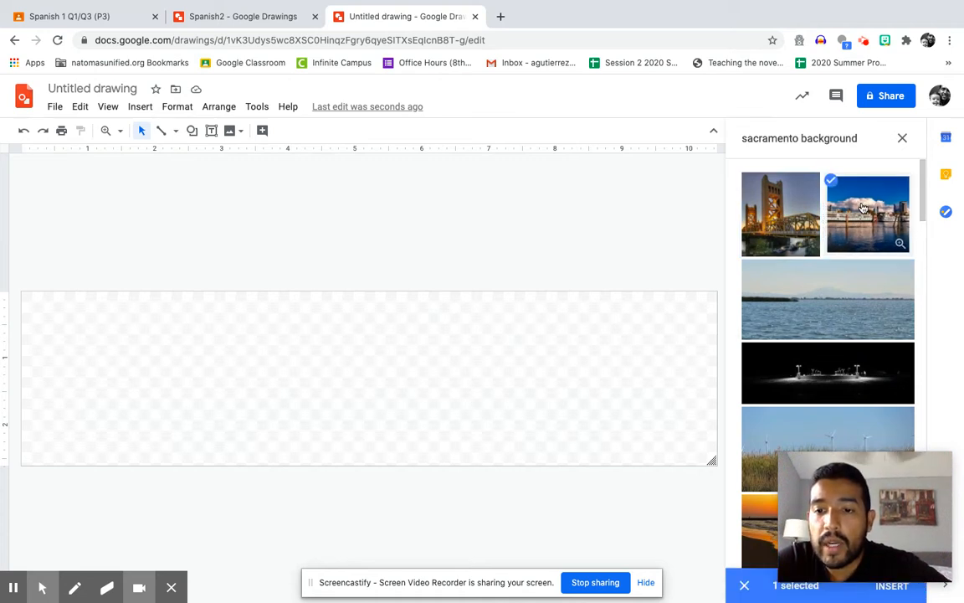
click(893, 587)
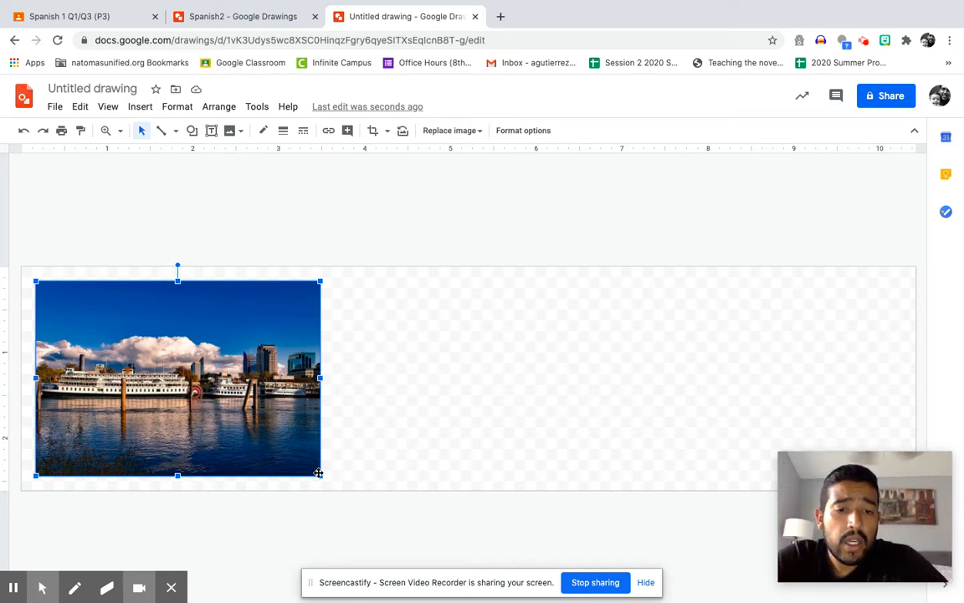
Enlarge and reposition the riverboat photo until it spans the full width of the banner canvas and meets its right edge.
drag(320, 476, 513, 540)
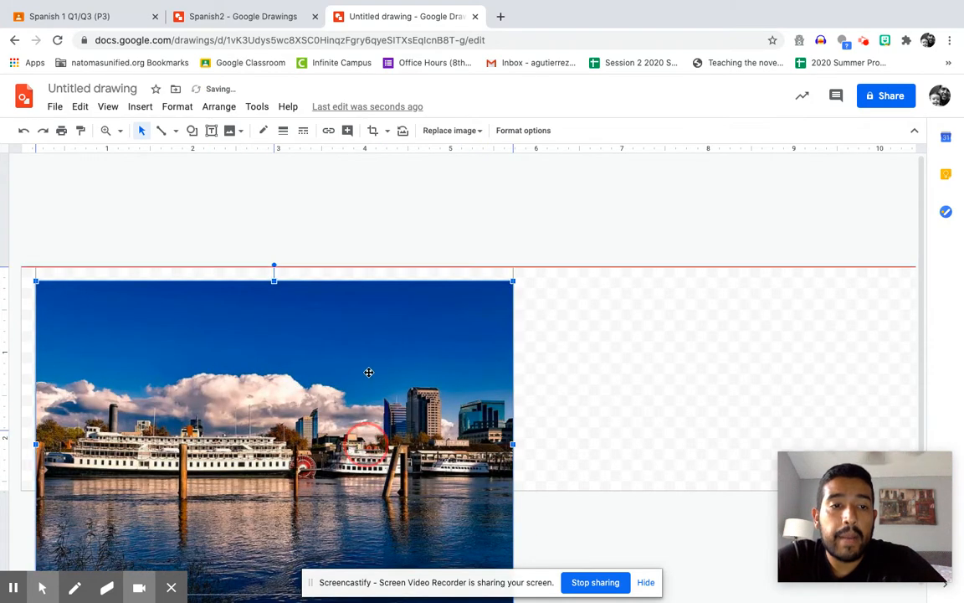
drag(368, 370, 342, 243)
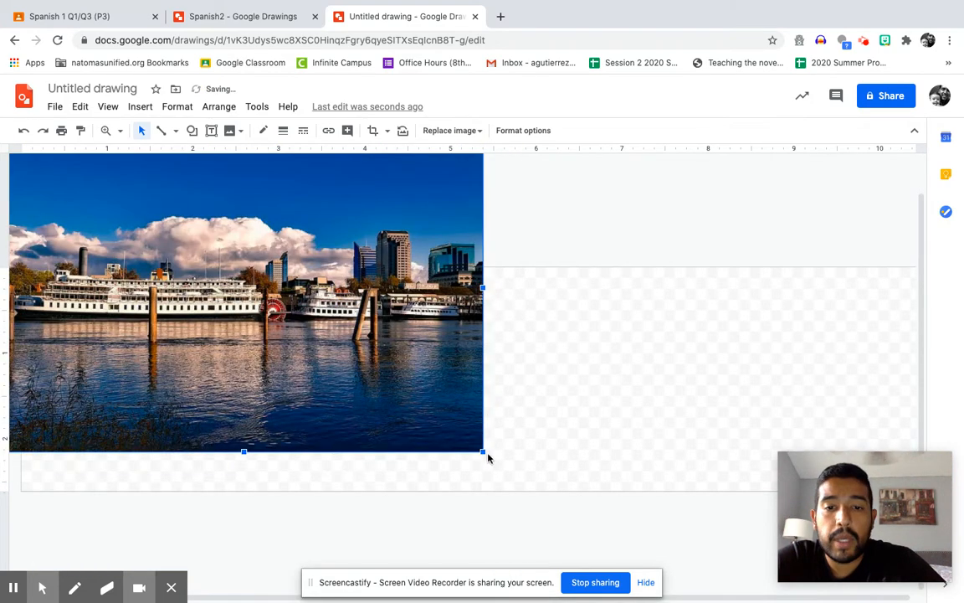
drag(483, 451, 790, 581)
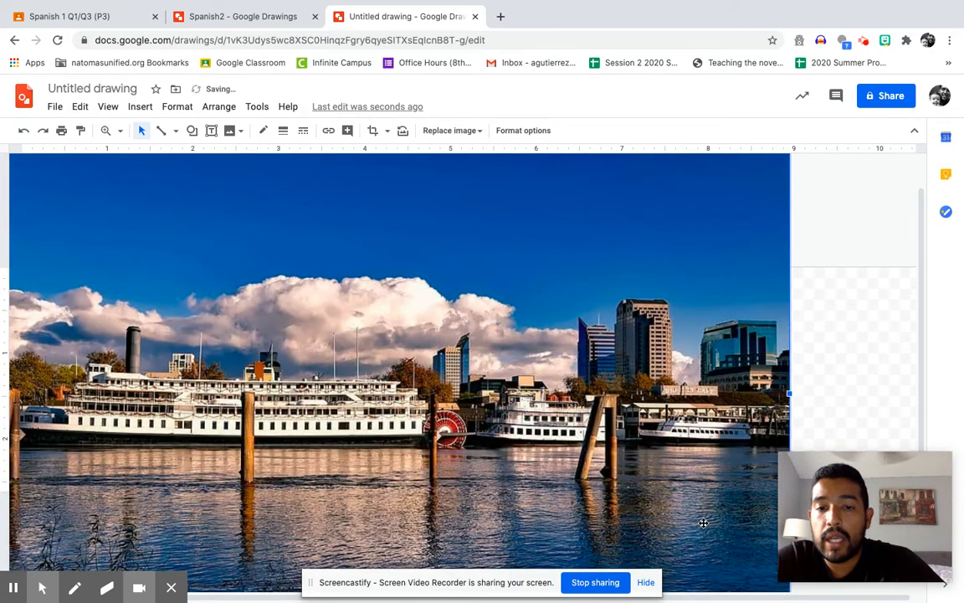
scroll(728, 468, down, 1)
drag(721, 438, 721, 491)
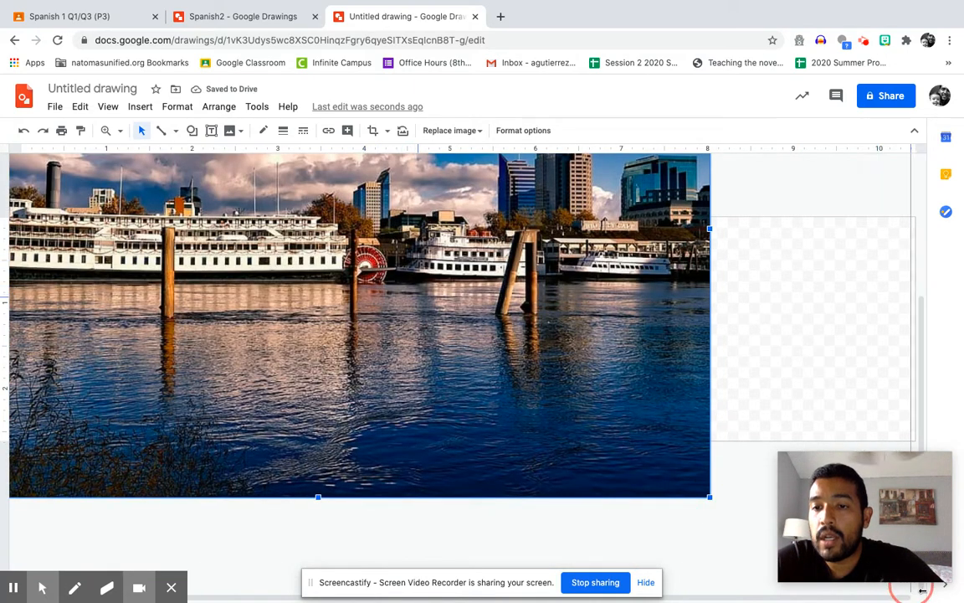
drag(926, 595, 898, 497)
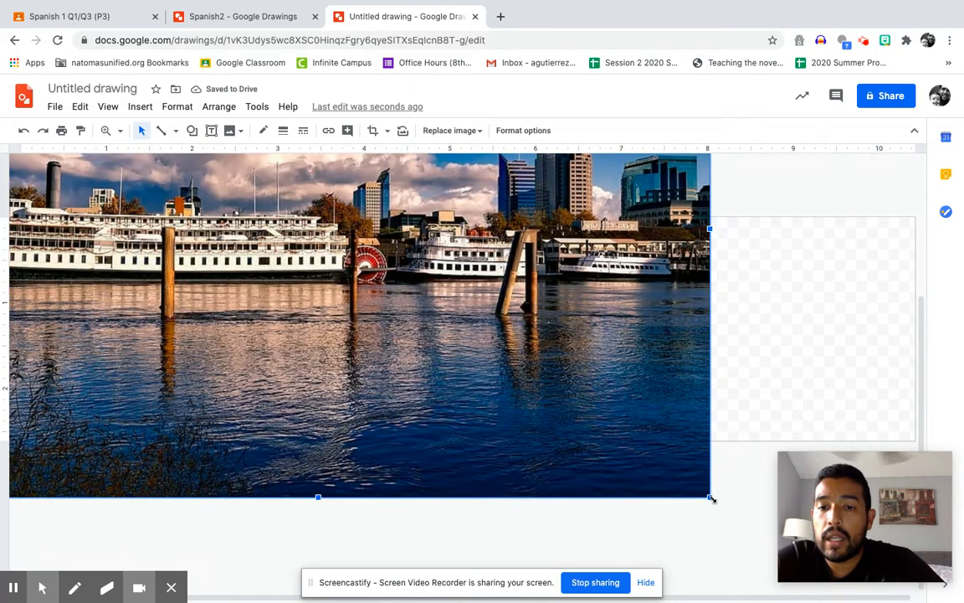
drag(710, 497, 785, 551)
drag(737, 470, 626, 376)
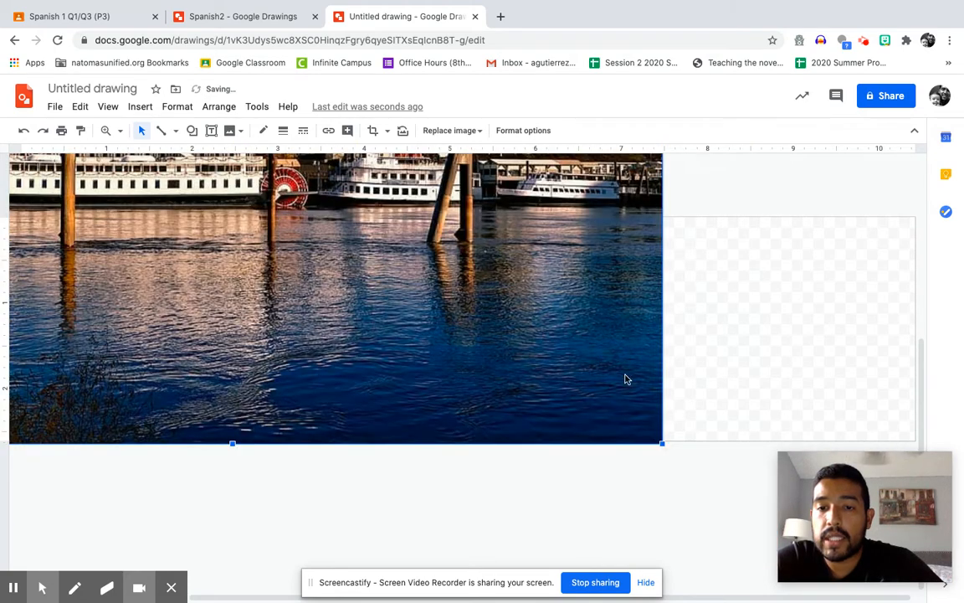
drag(661, 444, 799, 550)
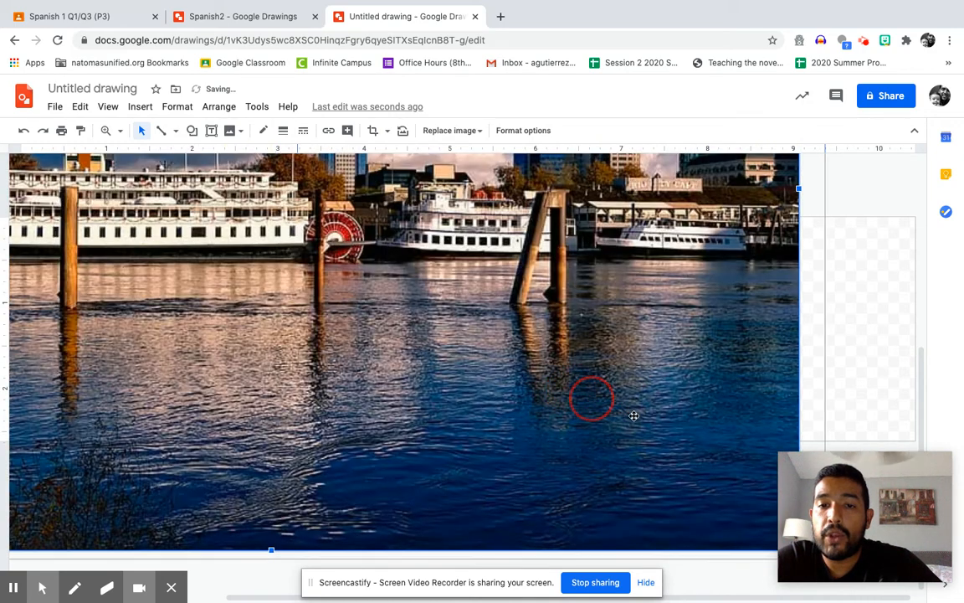
drag(661, 424, 684, 441)
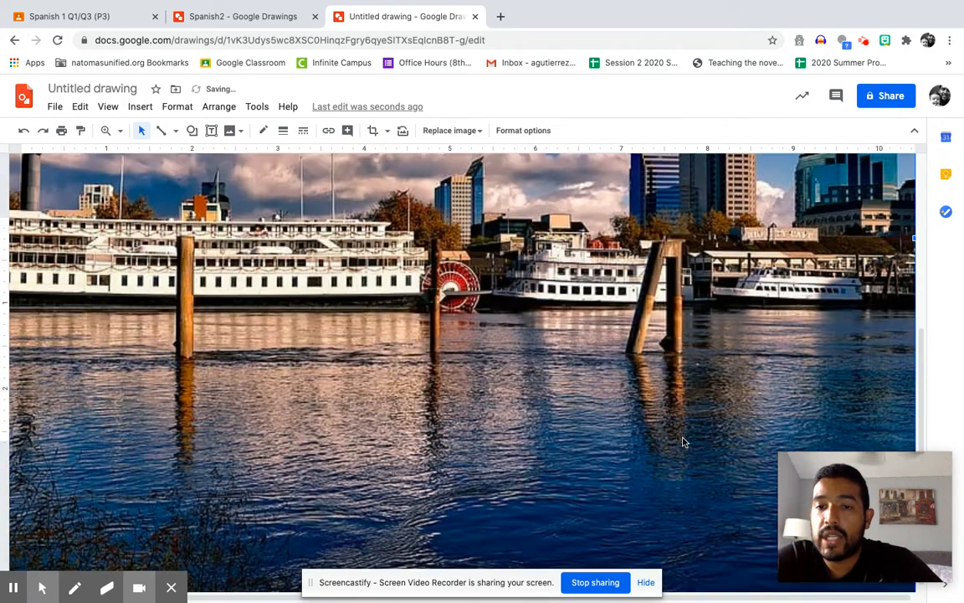
Start cropping the riverboat photo and bring the crop frame's top edge down to the canvas's upper edge.
scroll(588, 378, up, 5)
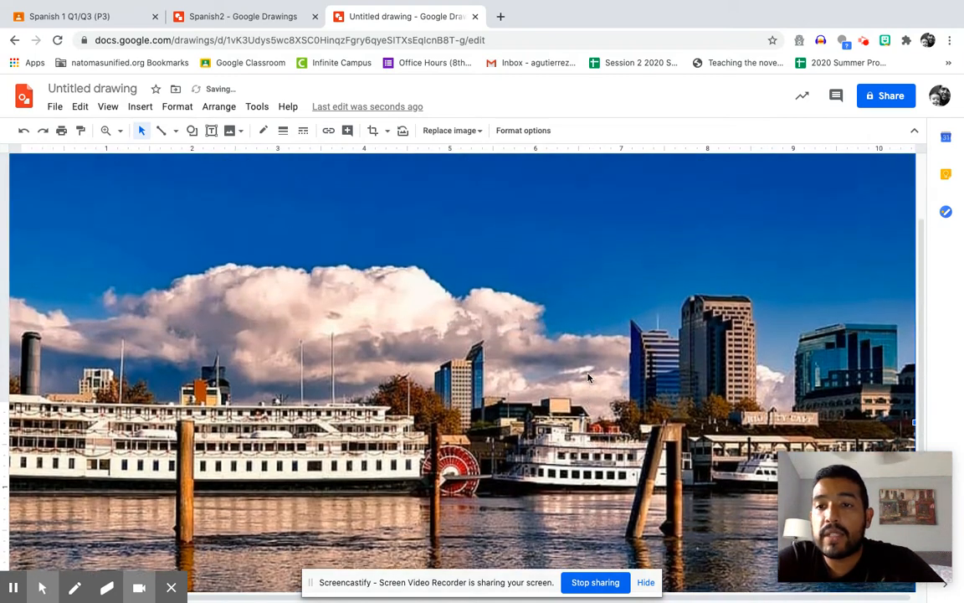
scroll(587, 378, up, 2)
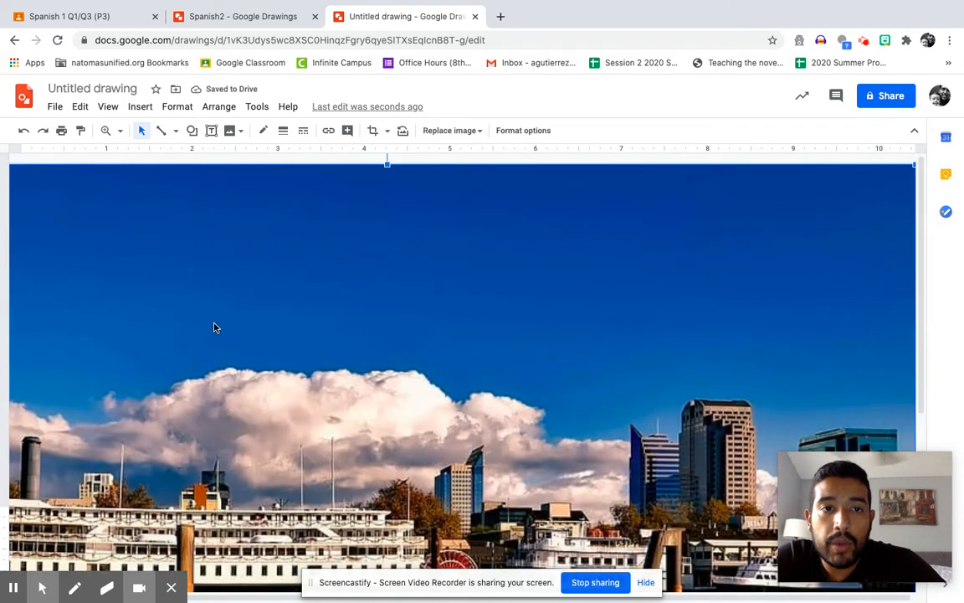
click(374, 132)
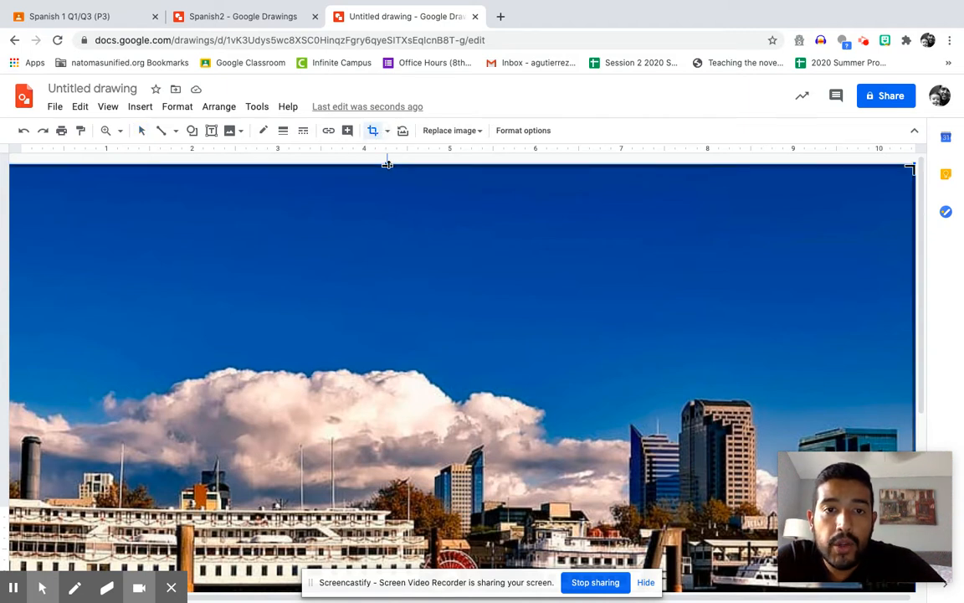
drag(386, 164, 410, 410)
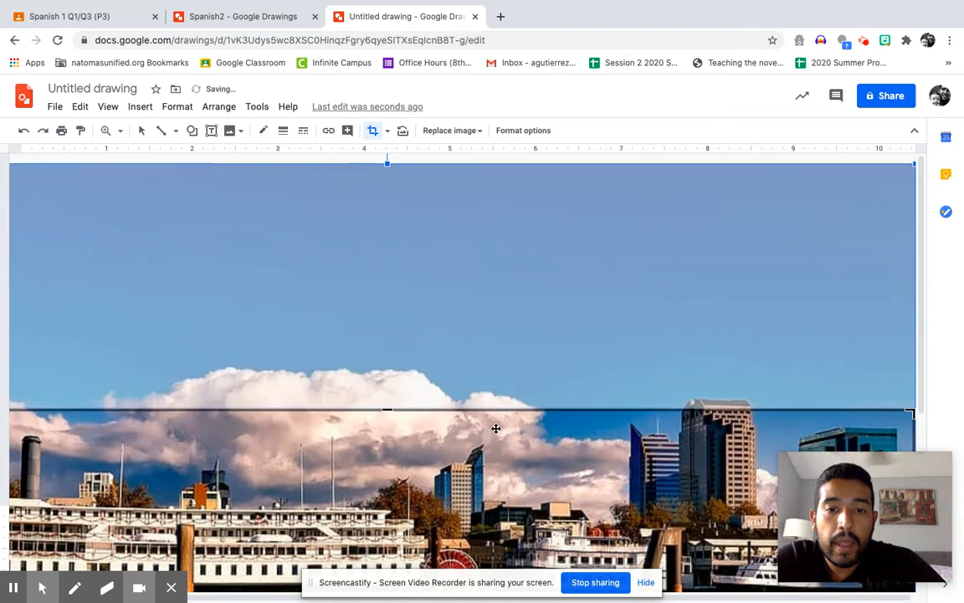
scroll(496, 429, down, 4)
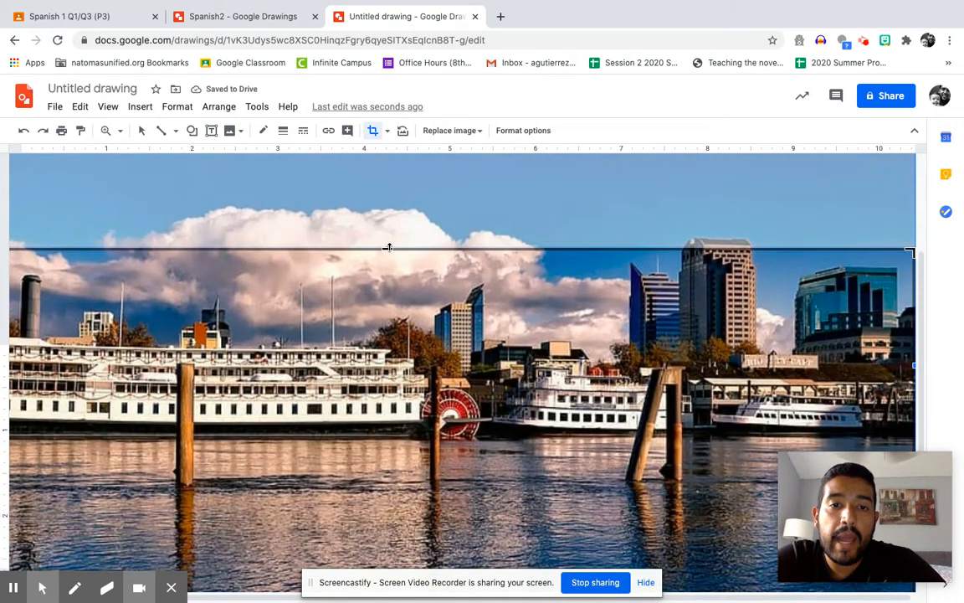
drag(390, 261, 394, 403)
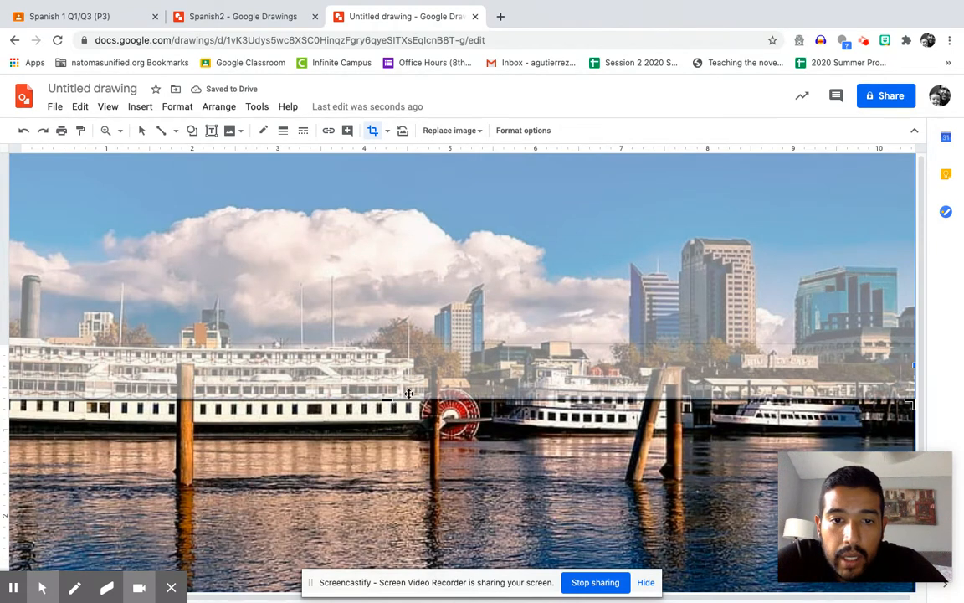
drag(389, 395, 394, 343)
Hide the screen-sharing notice and raise the crop frame's bottom edge to just below the riverboats.
scroll(449, 422, down, 3)
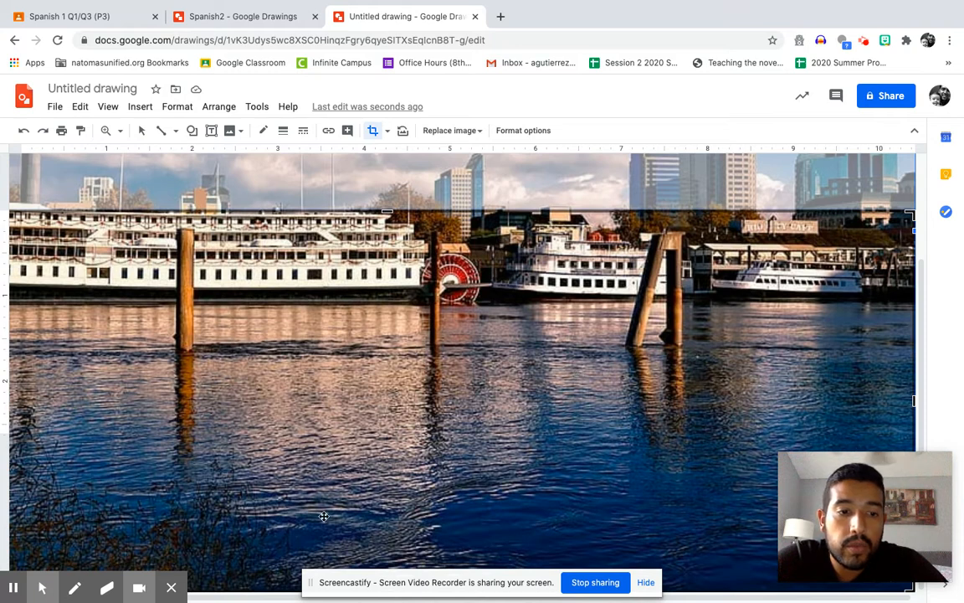
click(647, 584)
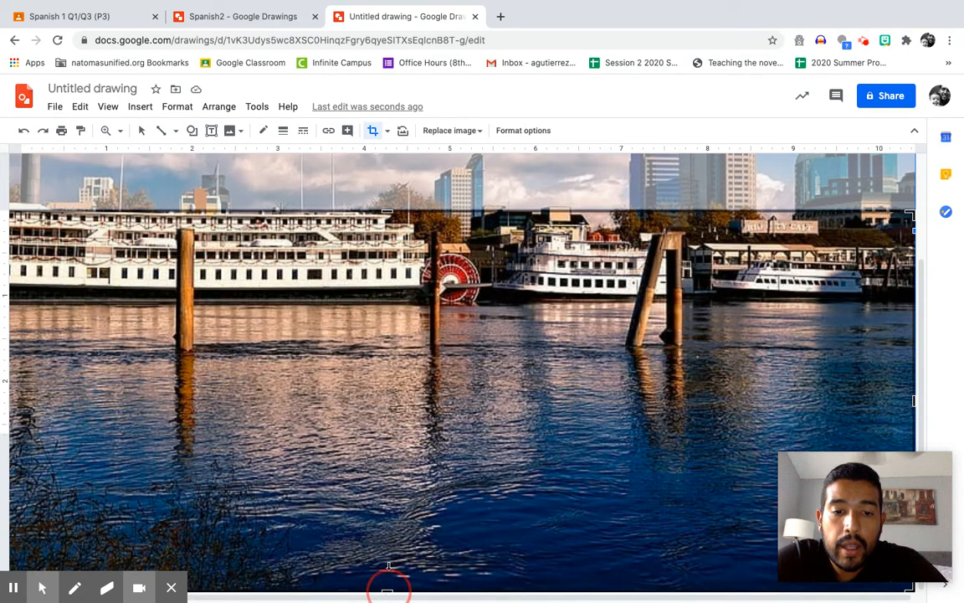
drag(389, 568, 429, 324)
Readjust the crop frame's top and bottom edges so they line up with the upper and lower edges of the canvas.
scroll(433, 390, up, 2)
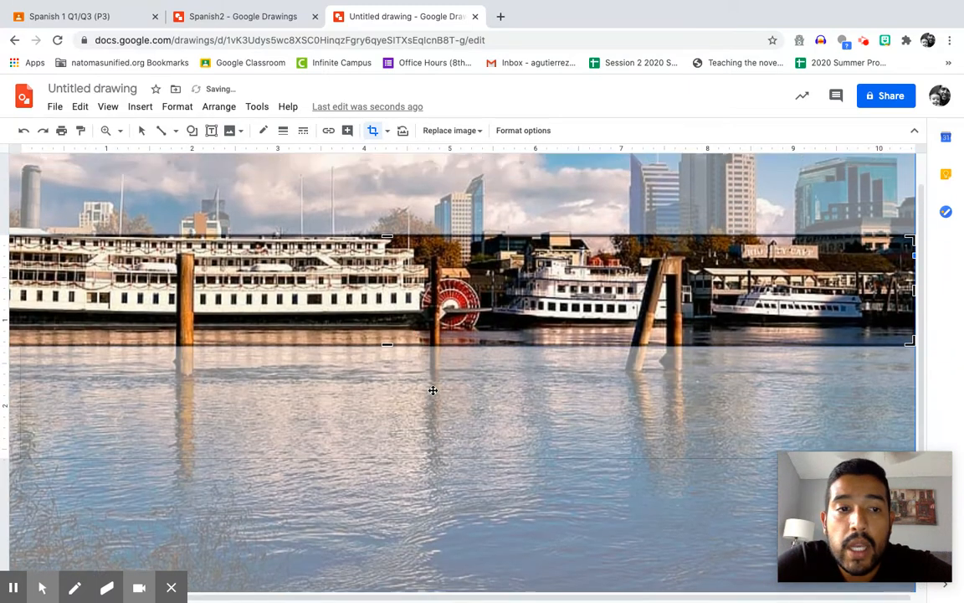
scroll(432, 390, left, 4)
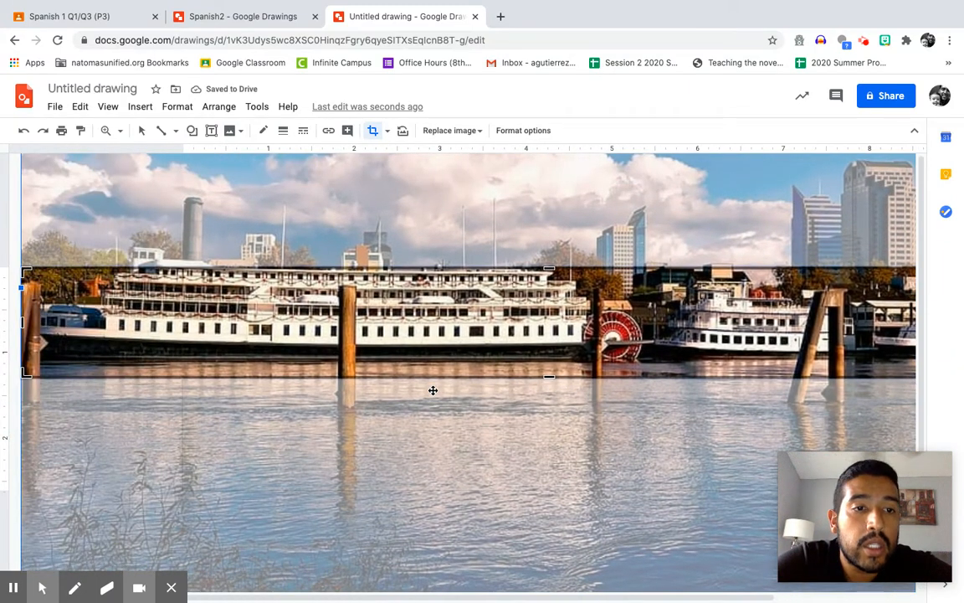
scroll(433, 390, right, 4)
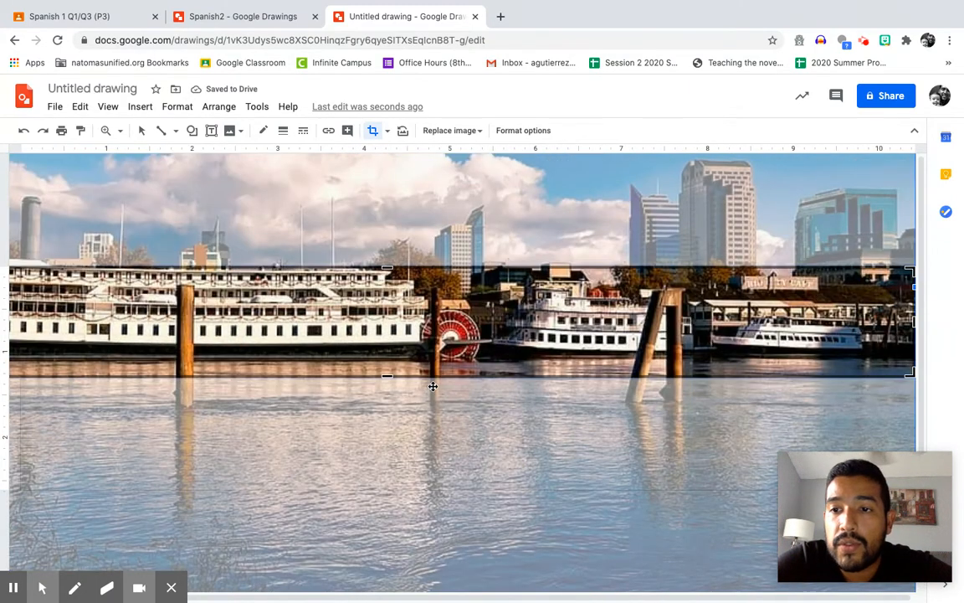
drag(389, 261, 388, 211)
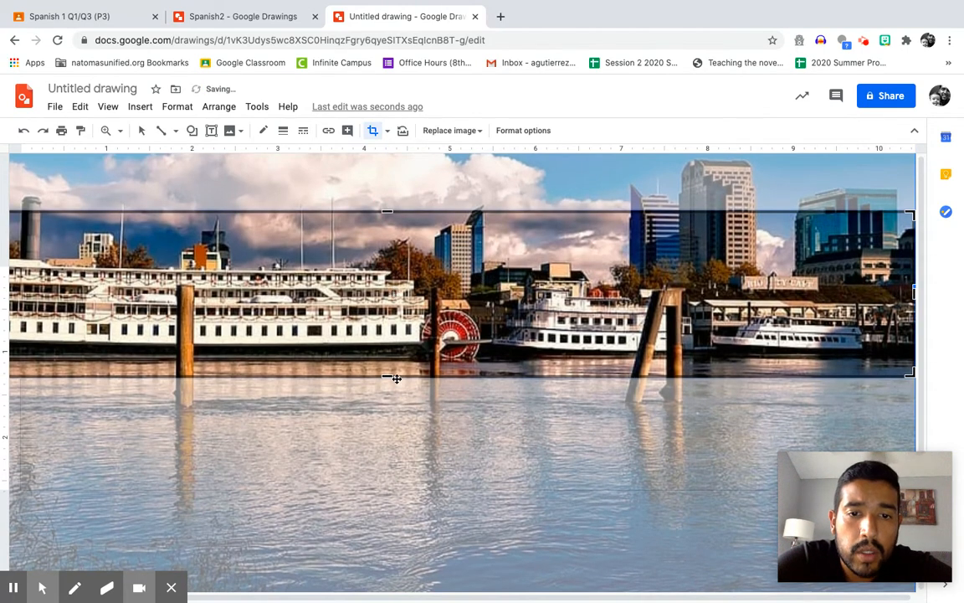
drag(387, 377, 399, 492)
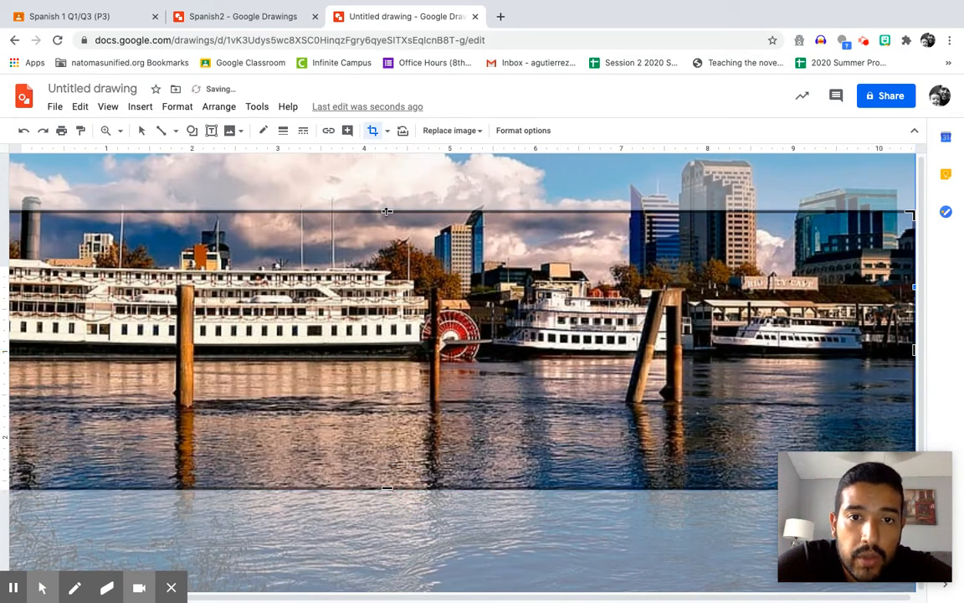
drag(387, 211, 393, 269)
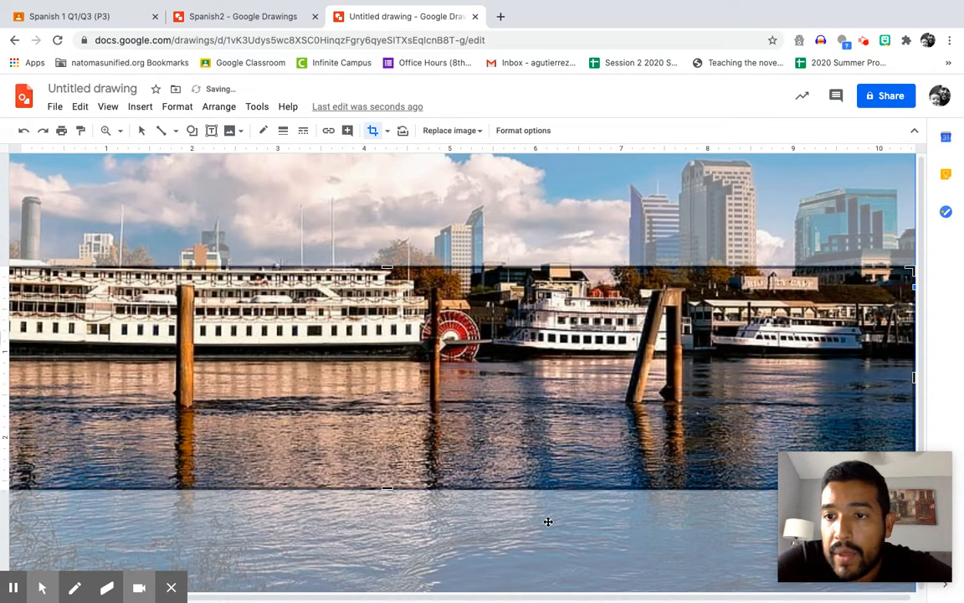
Shift the photo down inside the crop frame to include the riverboats and the skyline, and apply the crop.
scroll(596, 485, left, 5)
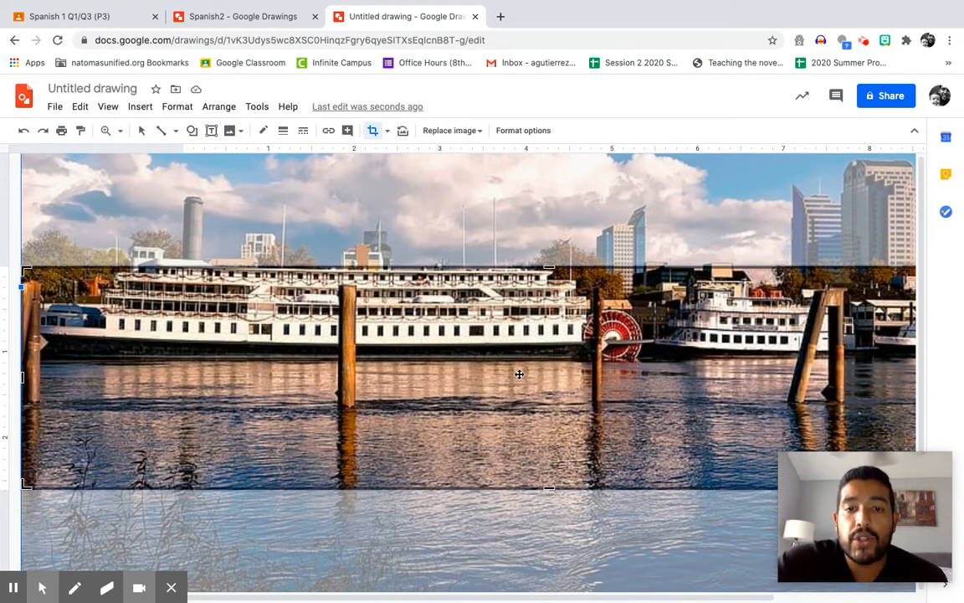
drag(496, 327, 496, 379)
mouse_move(548, 361)
mouse_down()
mouse_move(548, 381)
mouse_move(565, 379)
mouse_move(549, 383)
mouse_up()
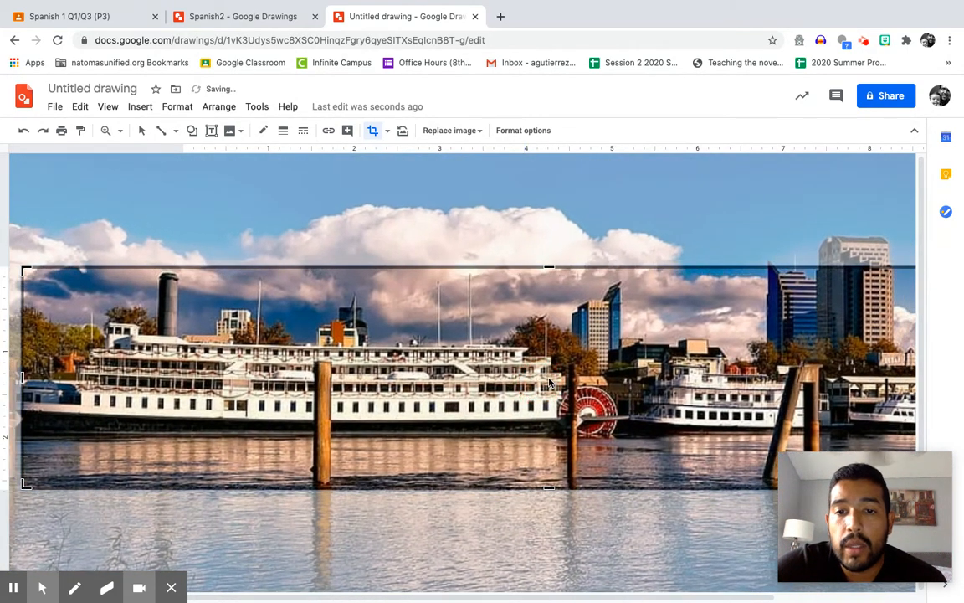
key(Return)
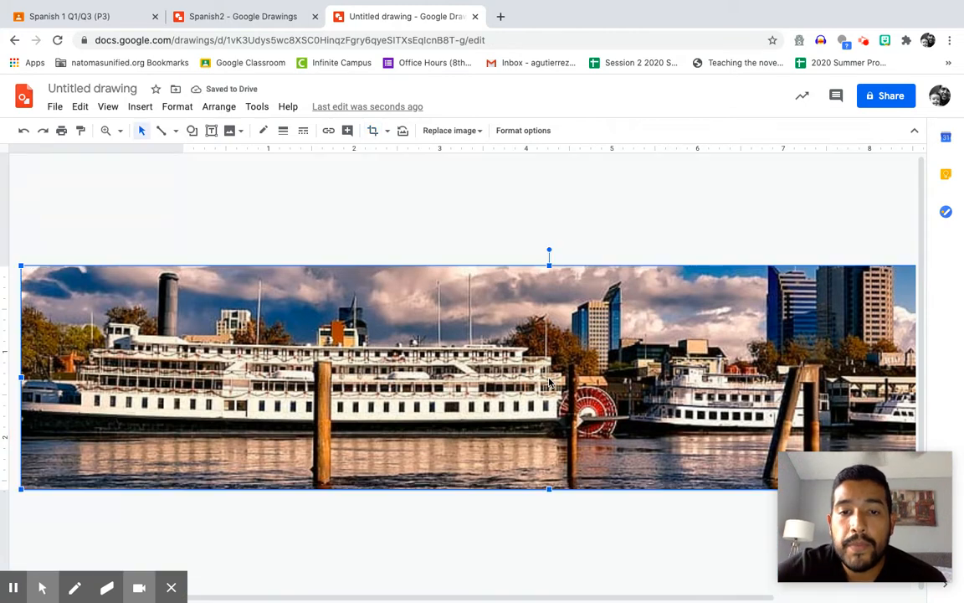
click(581, 532)
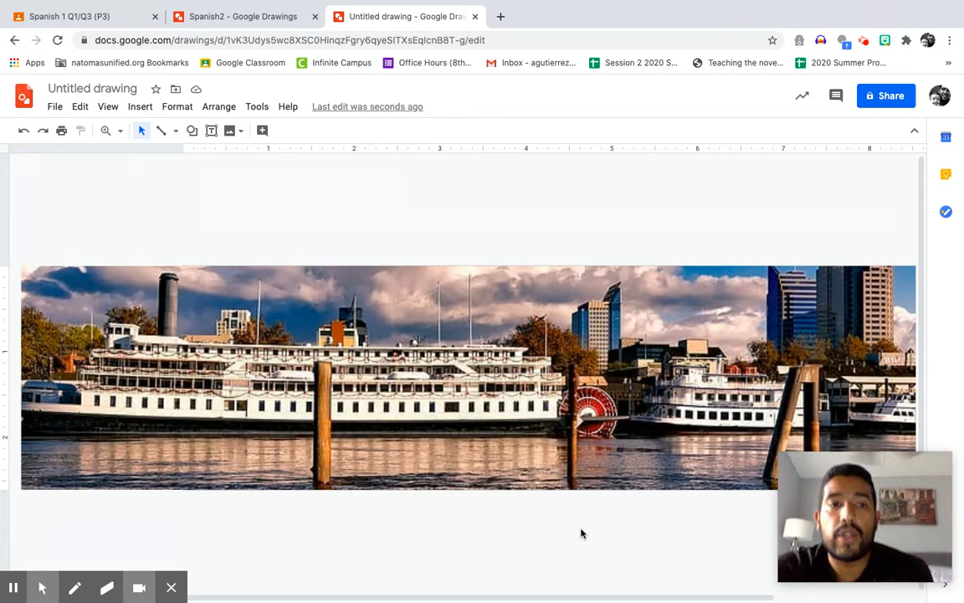
click(192, 131)
mouse_move(223, 155)
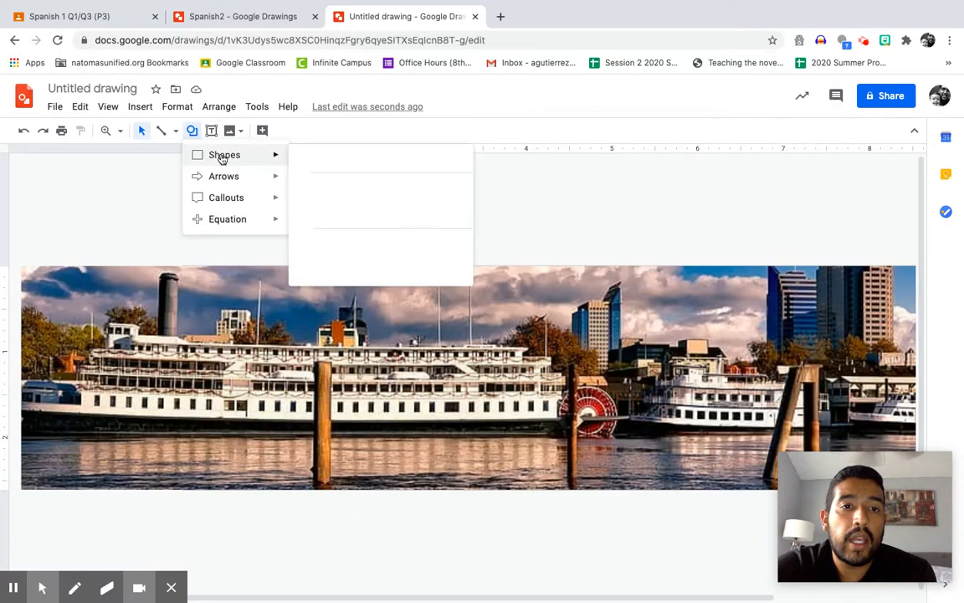
click(301, 160)
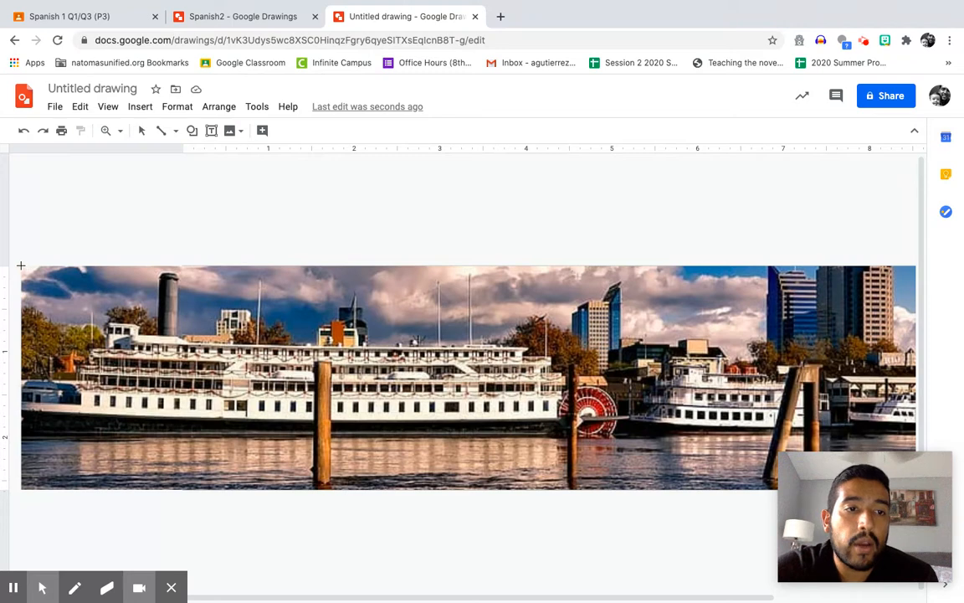
drag(22, 266, 728, 167)
click(896, 495)
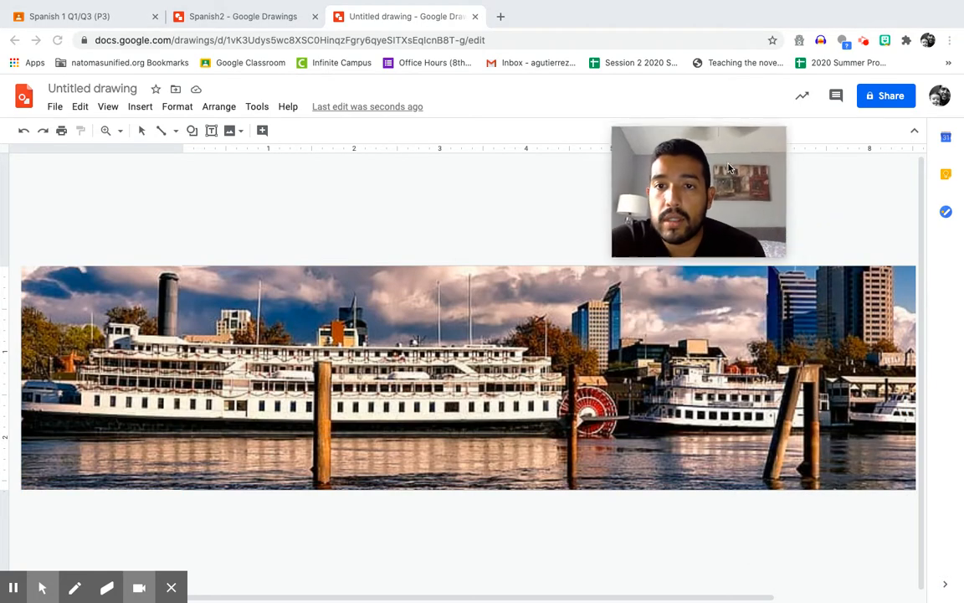
click(191, 131)
click(194, 132)
mouse_move(213, 158)
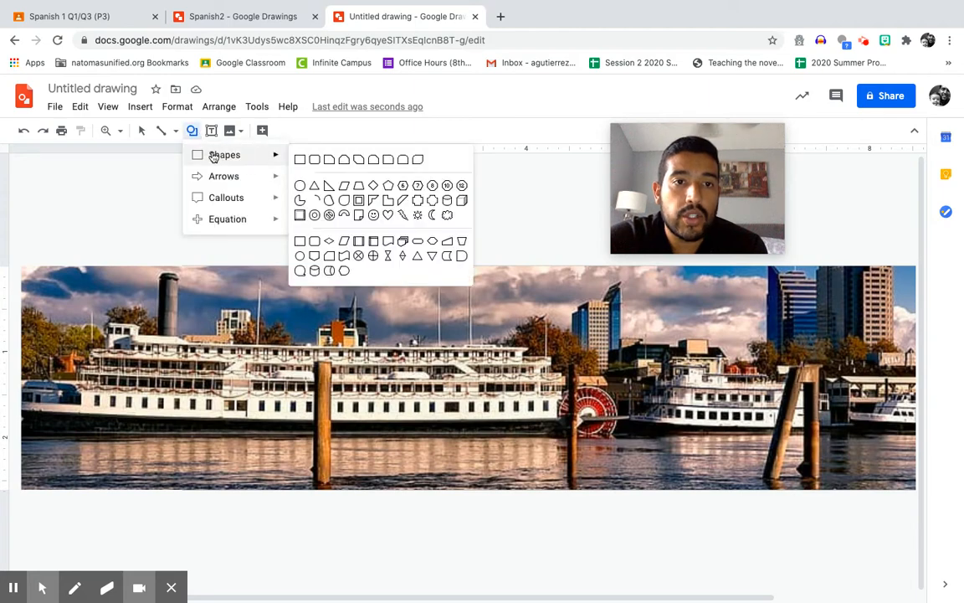
click(303, 160)
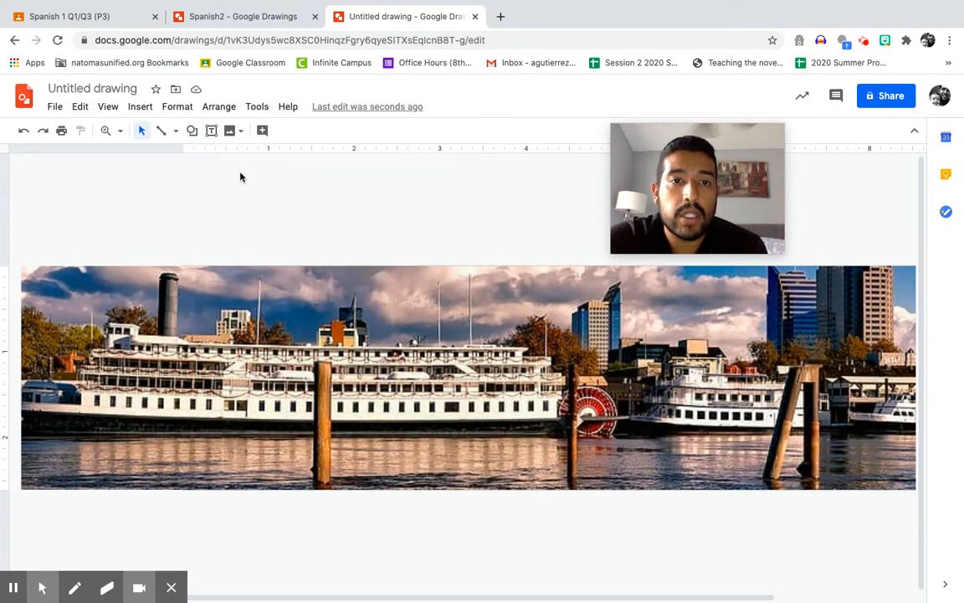
Draw a rectangle shape that covers the whole banner canvas from corner to corner.
click(191, 131)
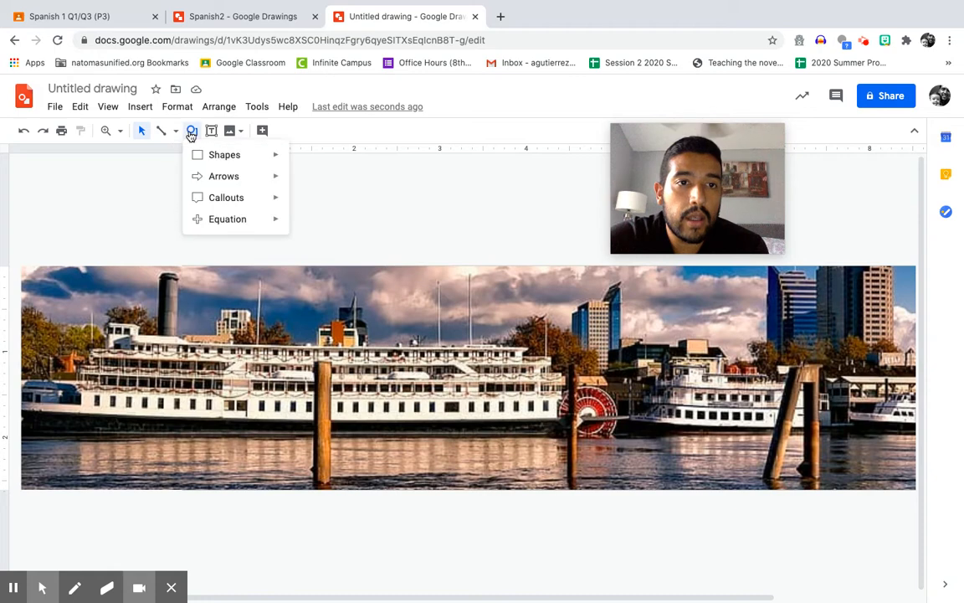
mouse_move(215, 154)
click(297, 159)
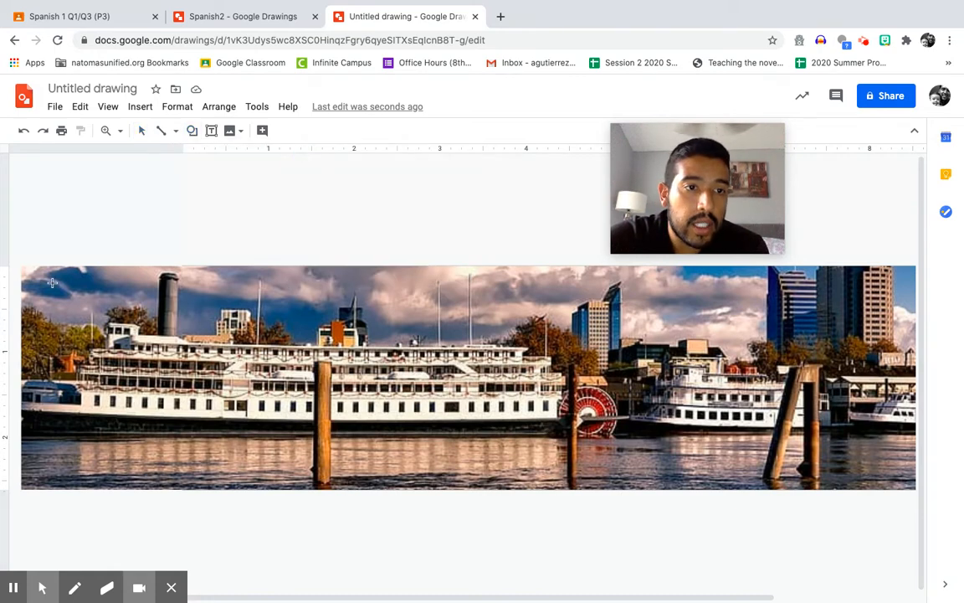
drag(20, 264, 915, 492)
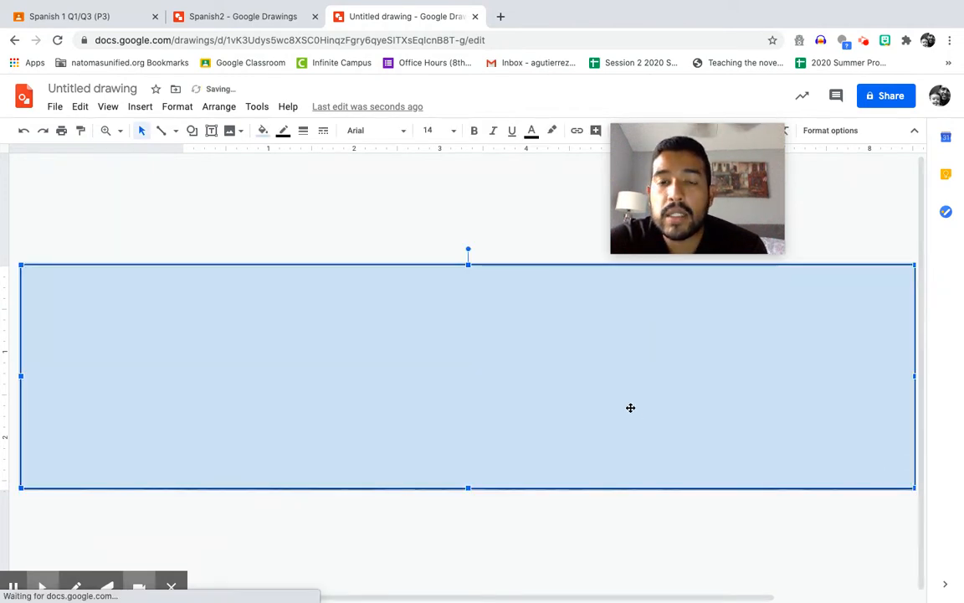
Try solid black, teal and light purple fills on the full-canvas rectangle.
click(262, 132)
click(267, 201)
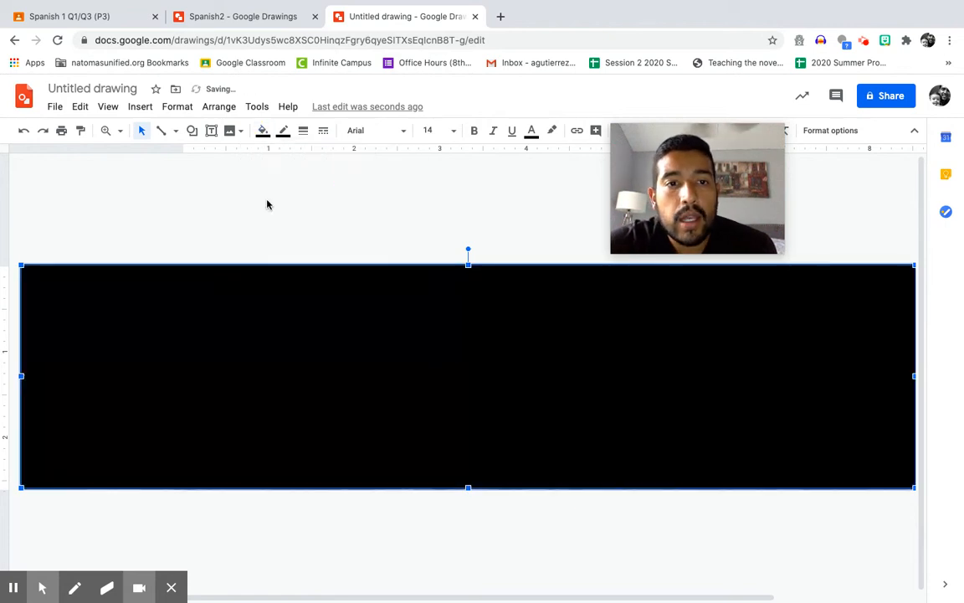
click(262, 130)
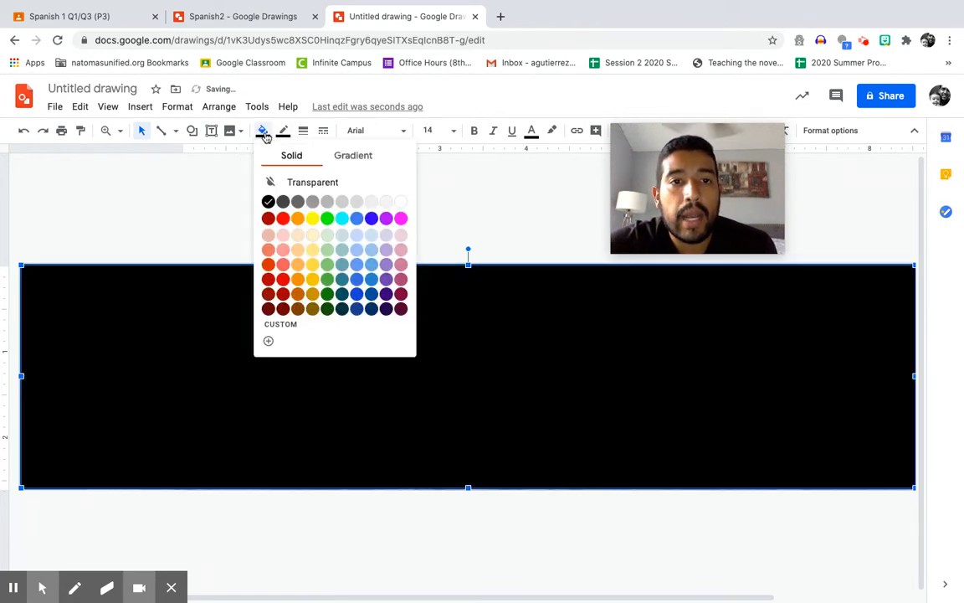
click(342, 279)
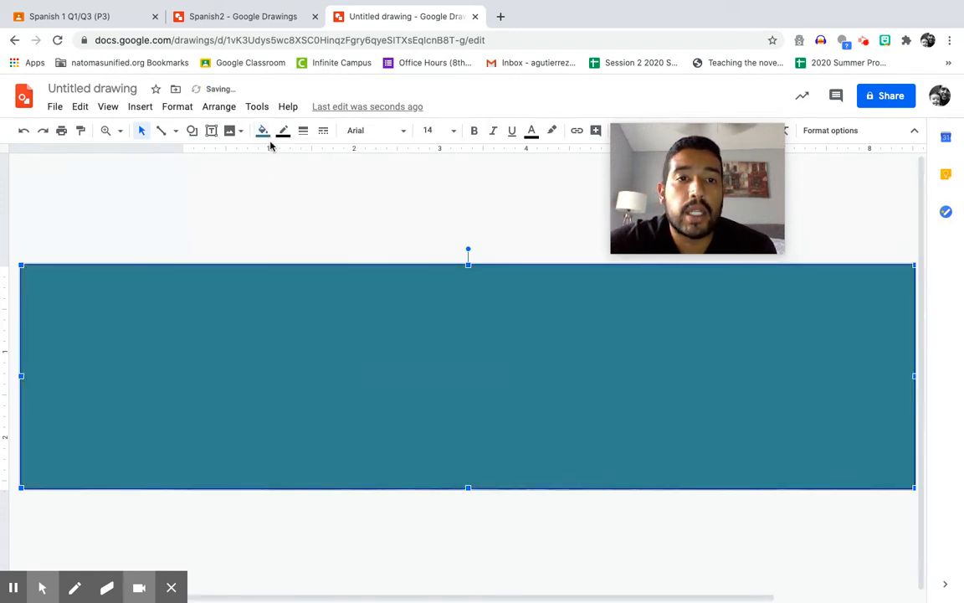
click(262, 132)
click(386, 264)
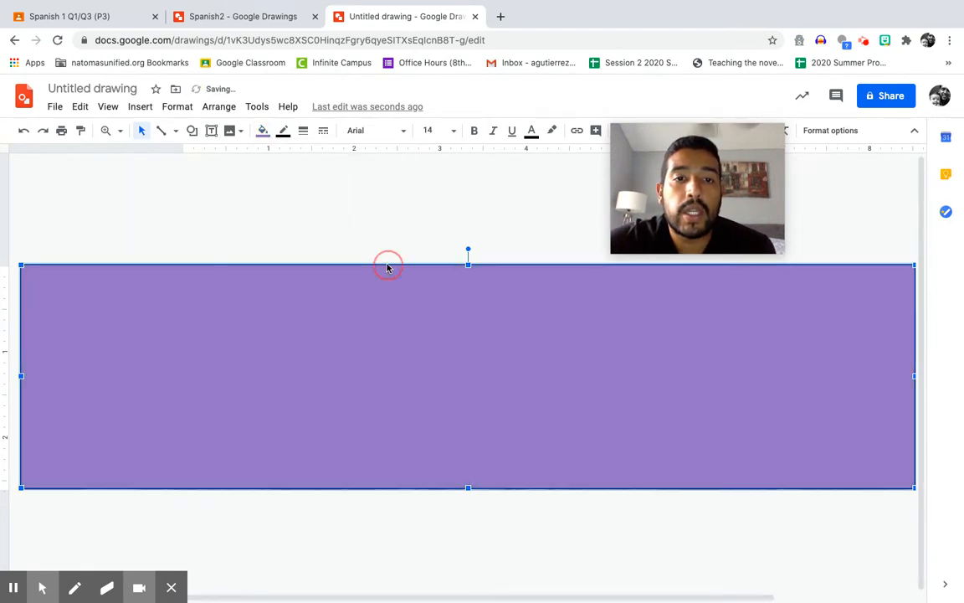
Fill the rectangle with the dark green radial gradient and delete the rectangle from the canvas.
click(262, 134)
click(333, 150)
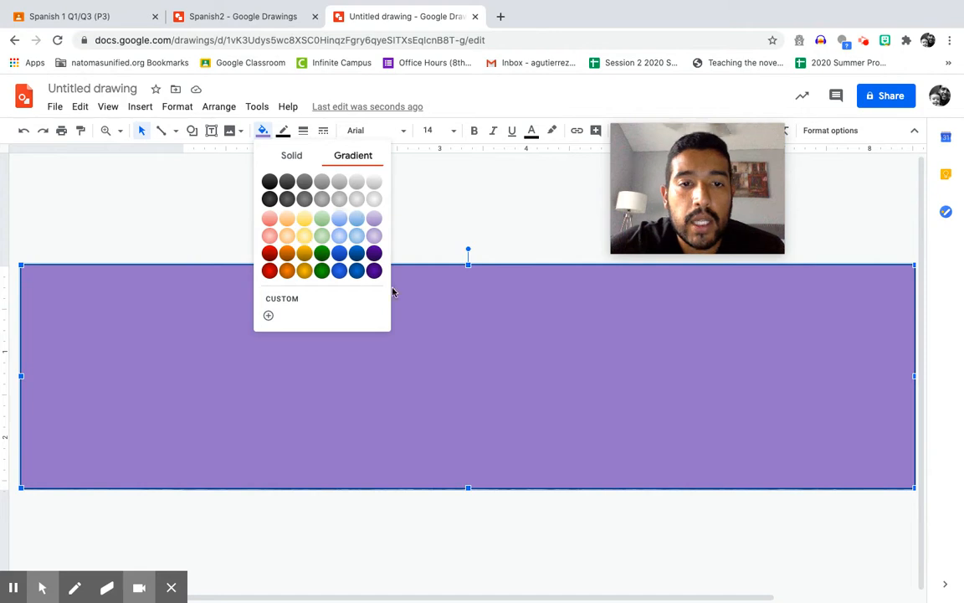
click(321, 270)
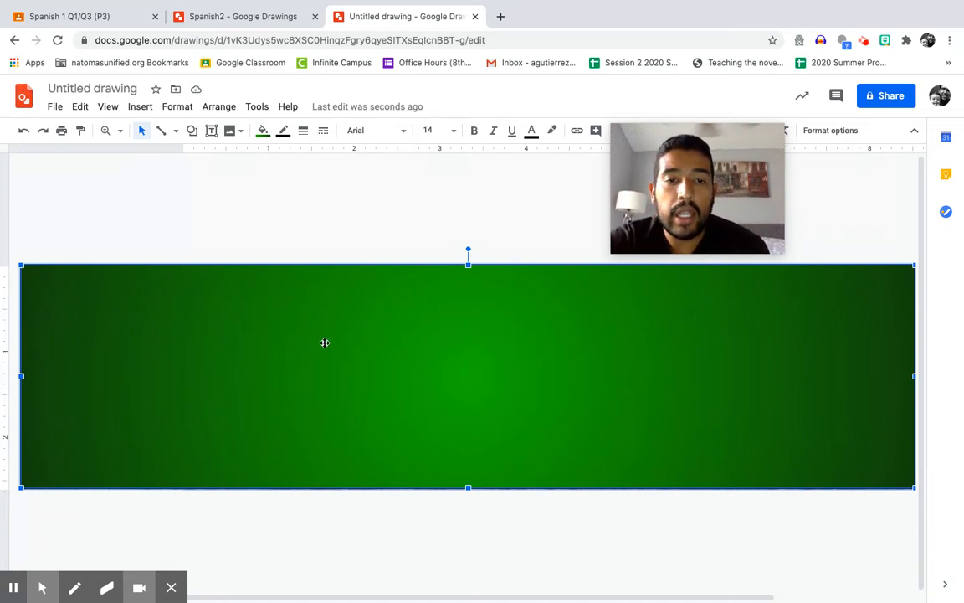
key(Delete)
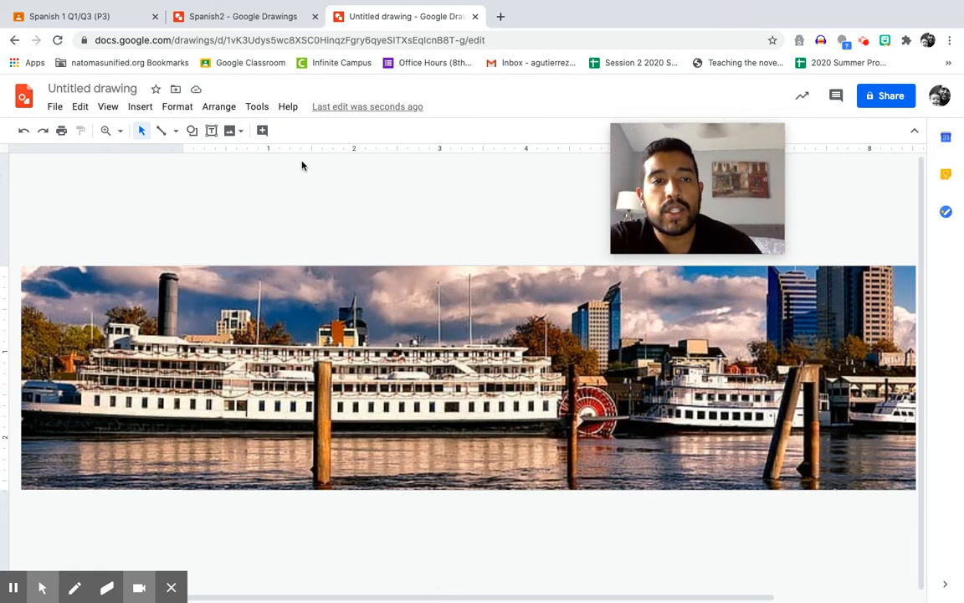
Insert word art reading "Advisory" over the riverboat photo.
click(139, 107)
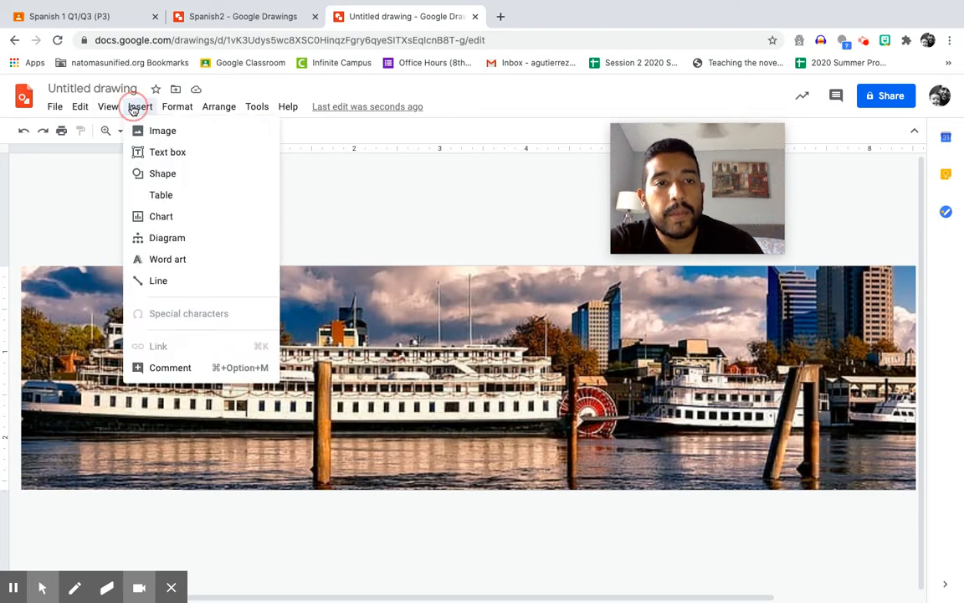
click(170, 259)
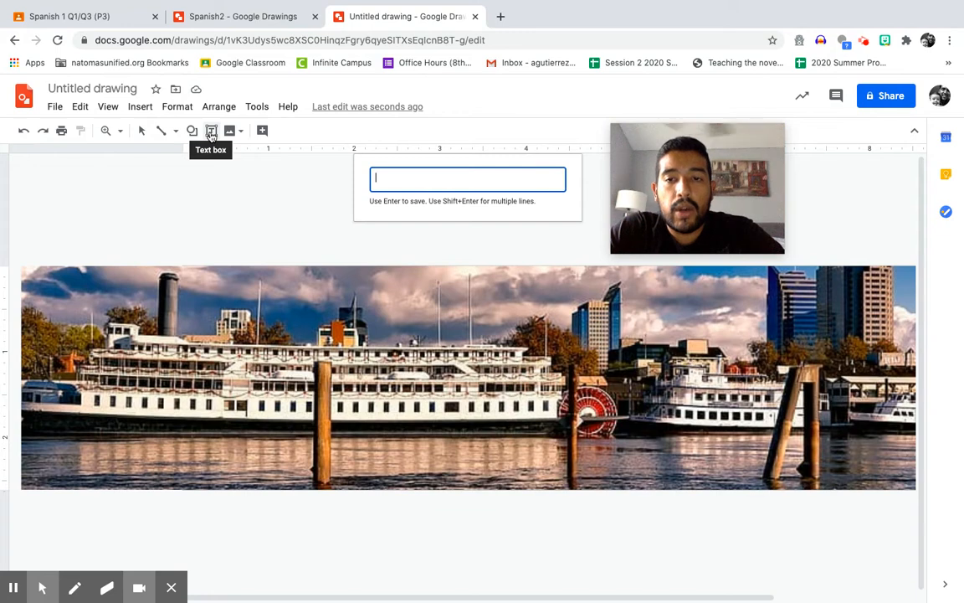
text(S)
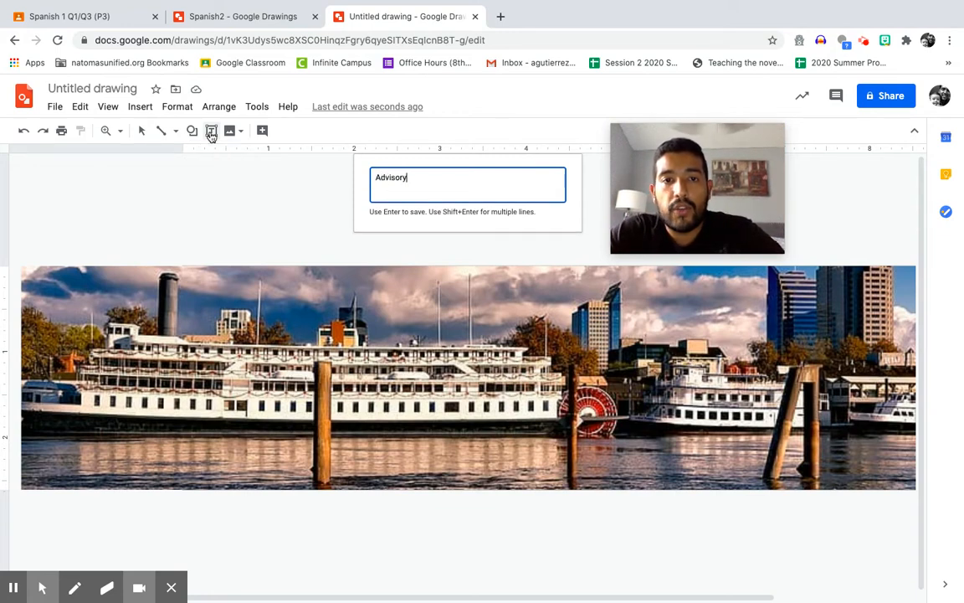
key(Return)
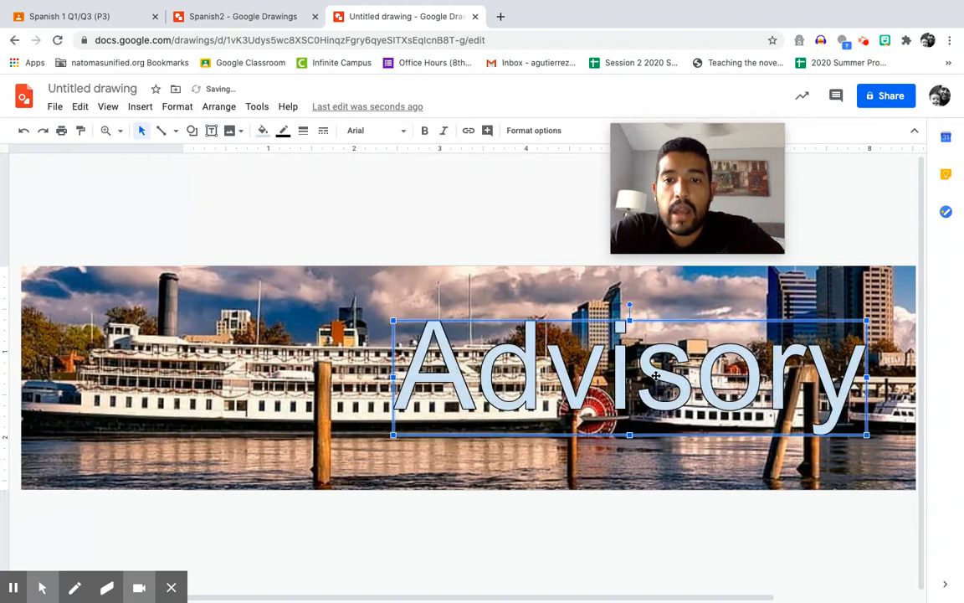
Move the "Advisory" word art to the middle of the banner, adjusting it against both ends of the canvas.
drag(694, 373, 550, 381)
scroll(540, 552, right, 1)
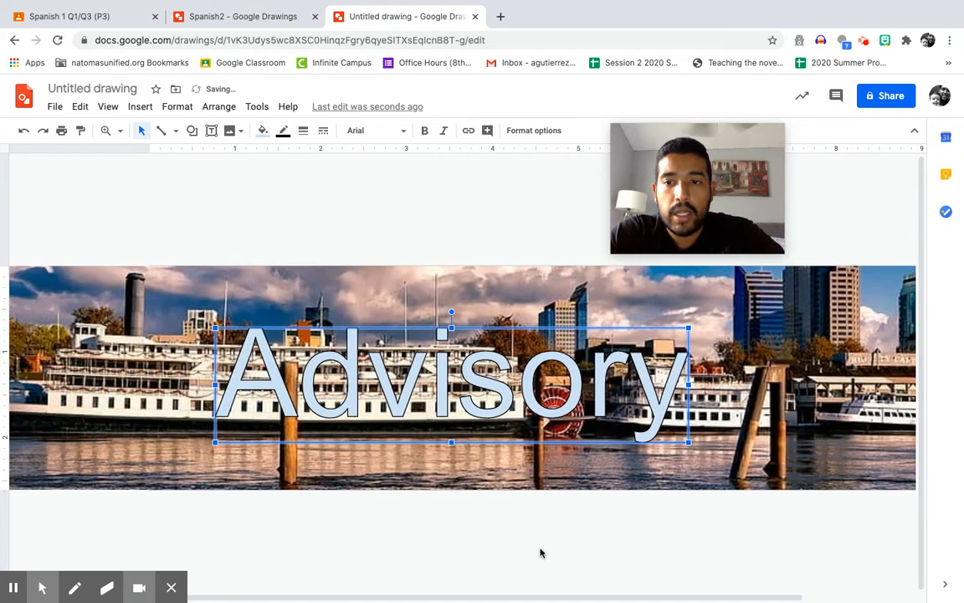
scroll(540, 553, right, 3)
scroll(540, 552, left, 4)
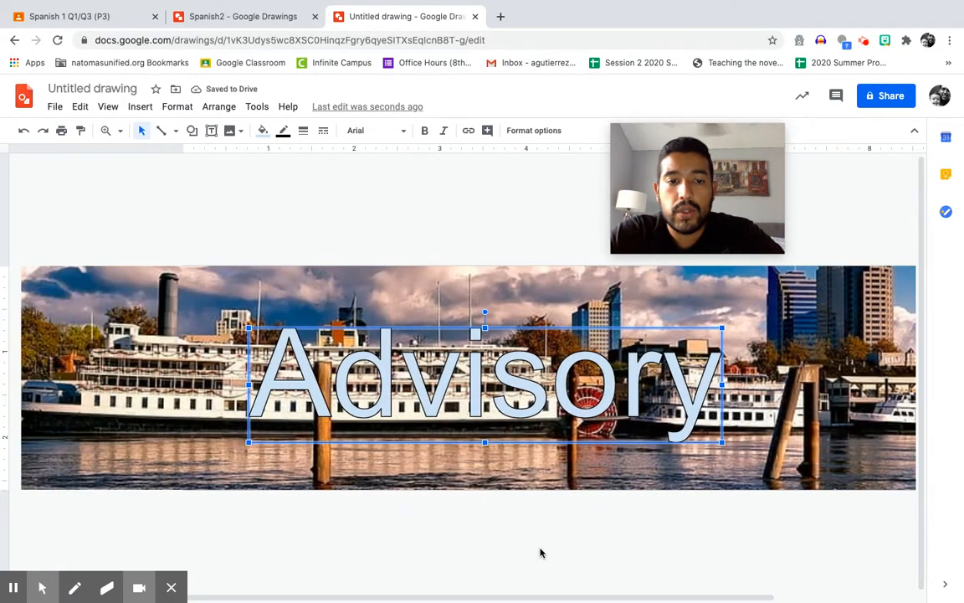
scroll(540, 553, right, 1)
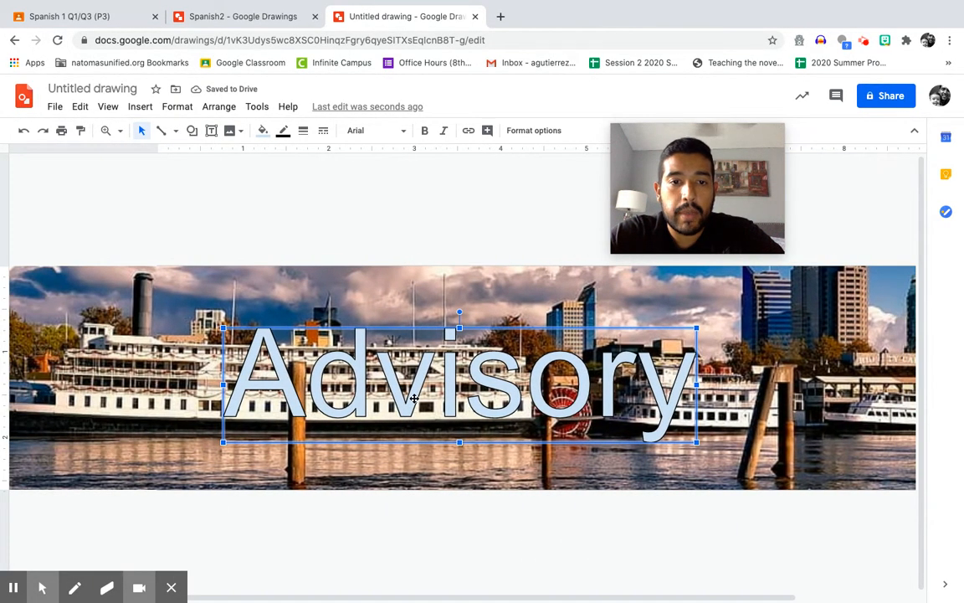
drag(414, 398, 464, 399)
scroll(549, 479, right, 1)
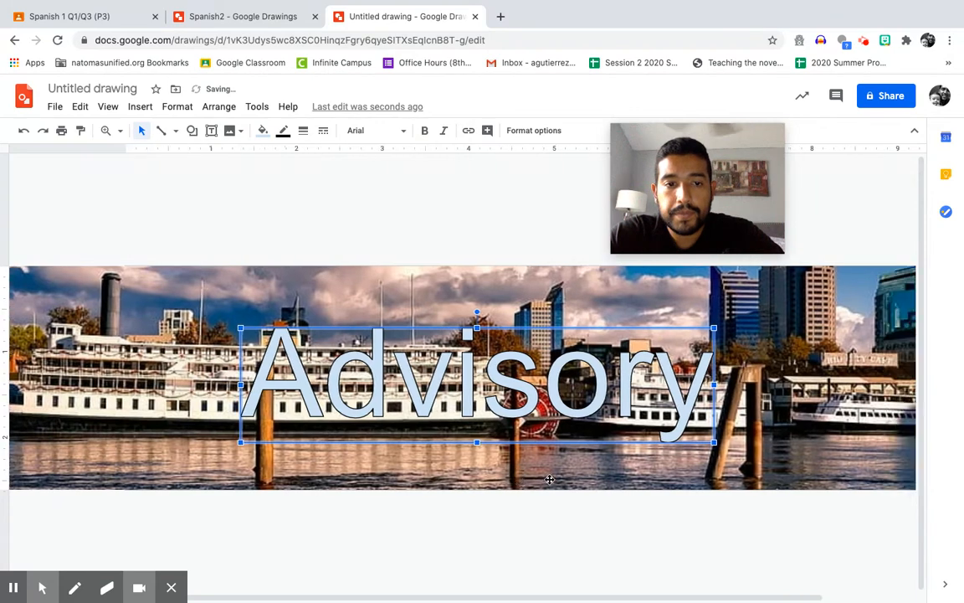
scroll(549, 480, right, 3)
scroll(467, 407, left, 5)
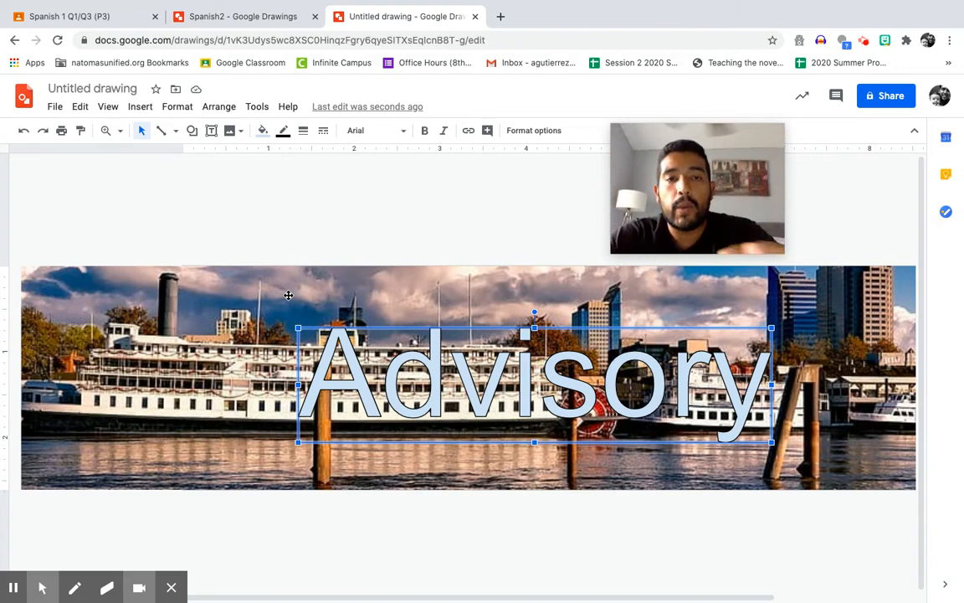
Change the "Advisory" word art's font to Impact and fill its letters with dark purple.
click(371, 131)
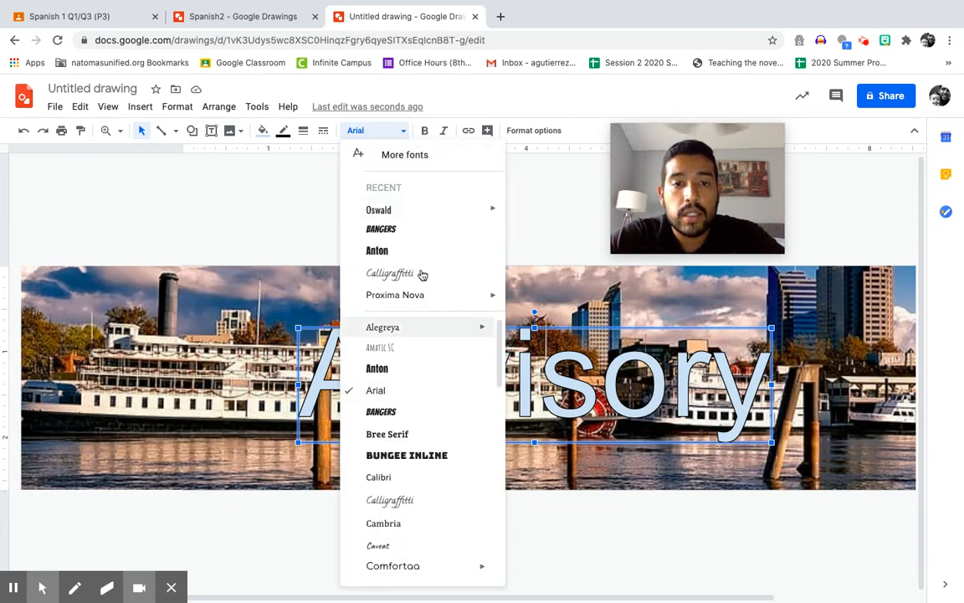
scroll(406, 500, down, 2)
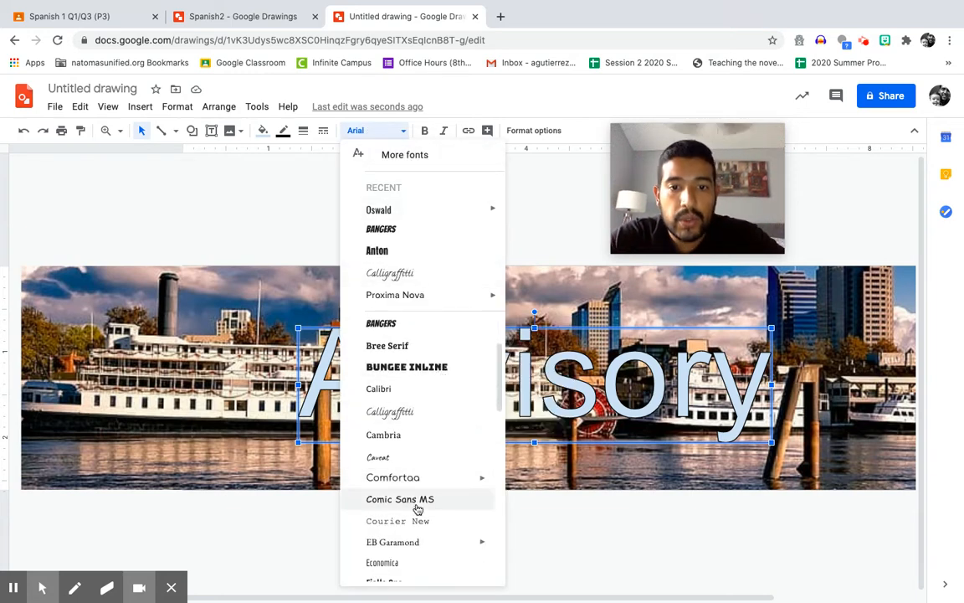
scroll(419, 505, down, 2)
scroll(418, 510, down, 1)
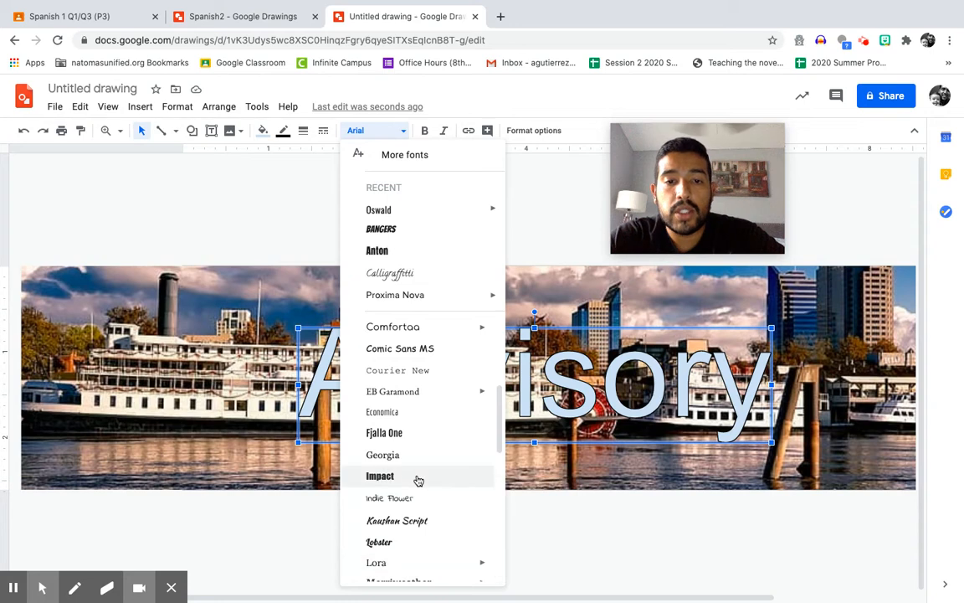
click(419, 477)
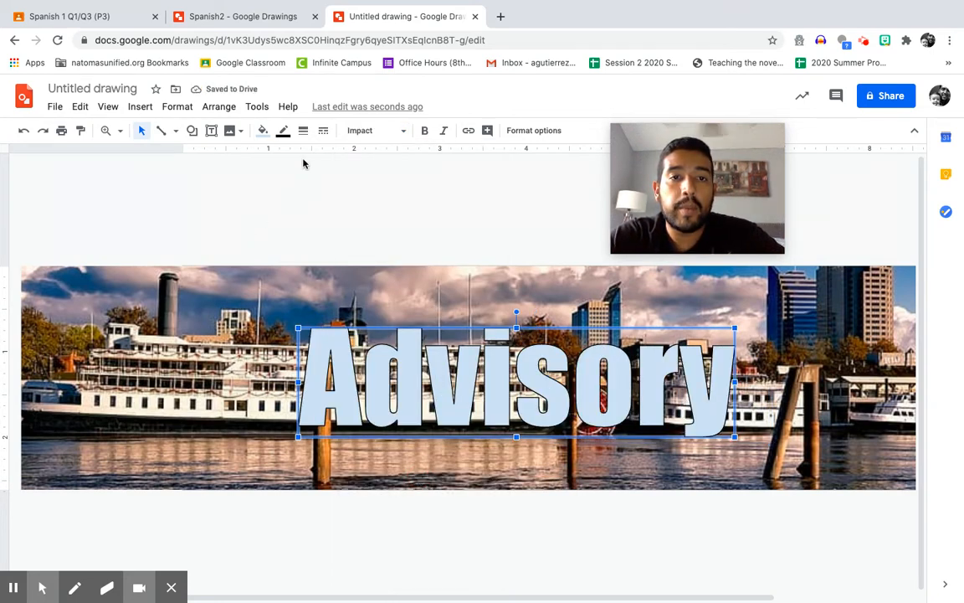
click(262, 131)
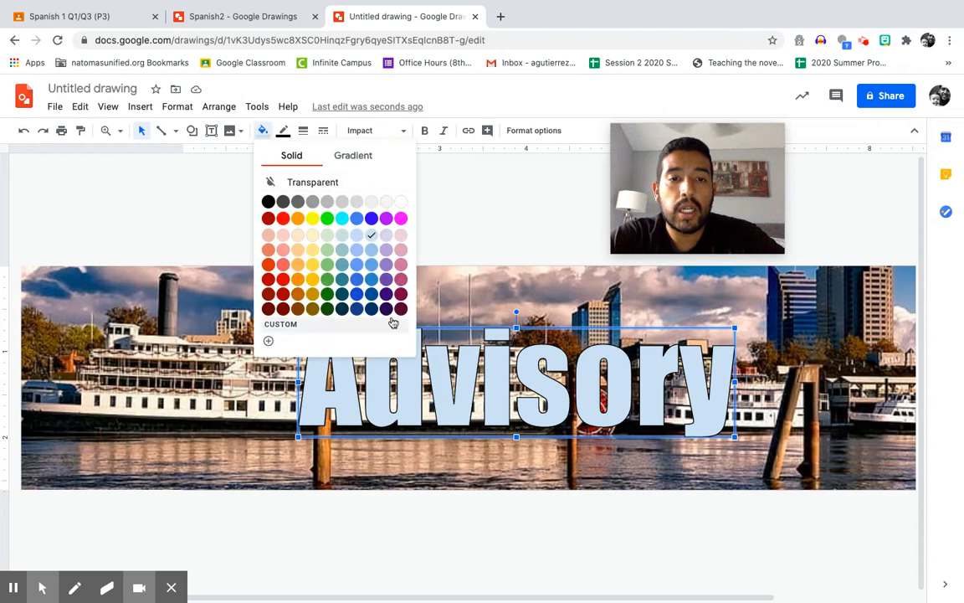
click(387, 291)
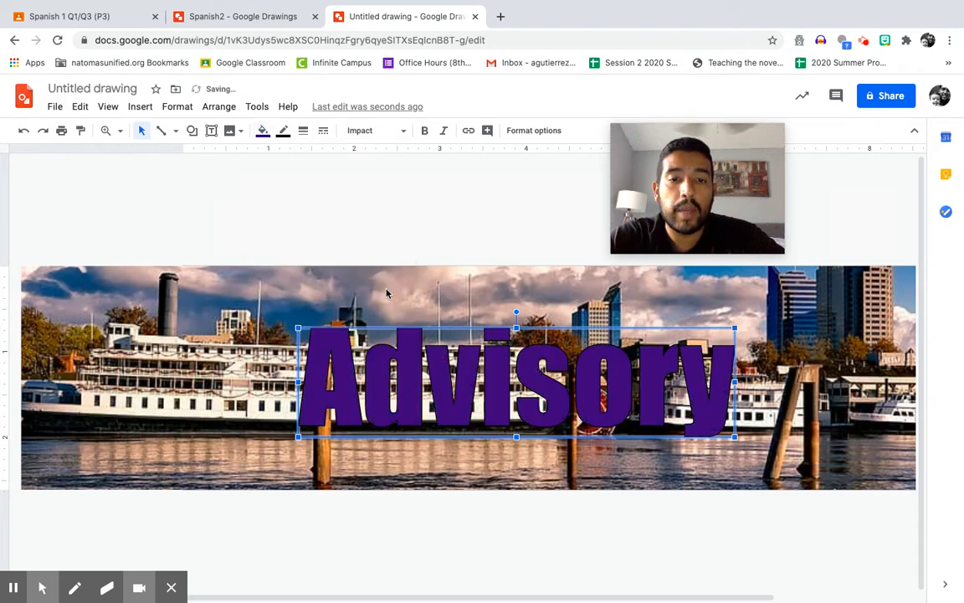
Give the "Advisory" word art a white outline with a 3px weight and deselect it.
click(284, 131)
click(420, 176)
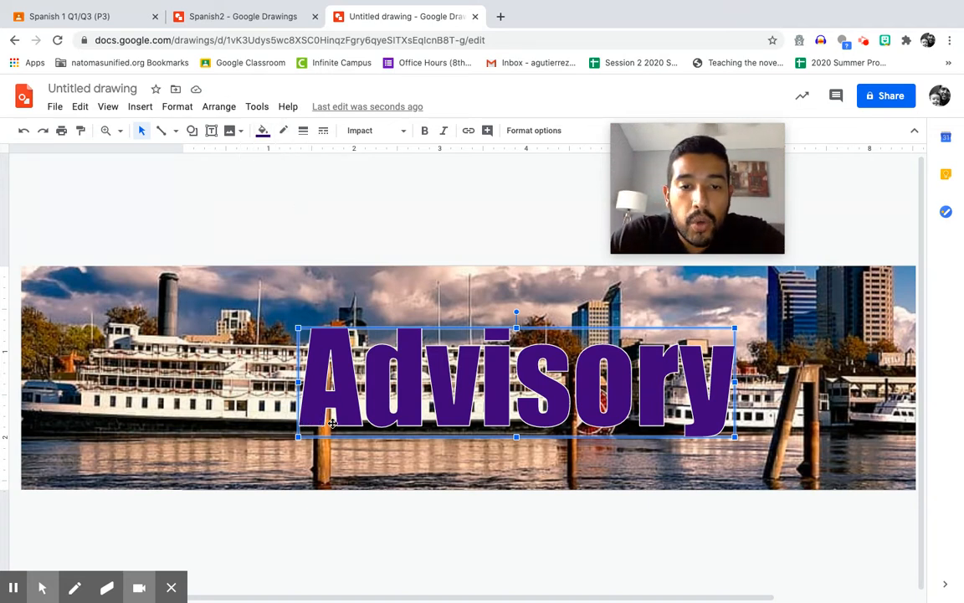
click(304, 131)
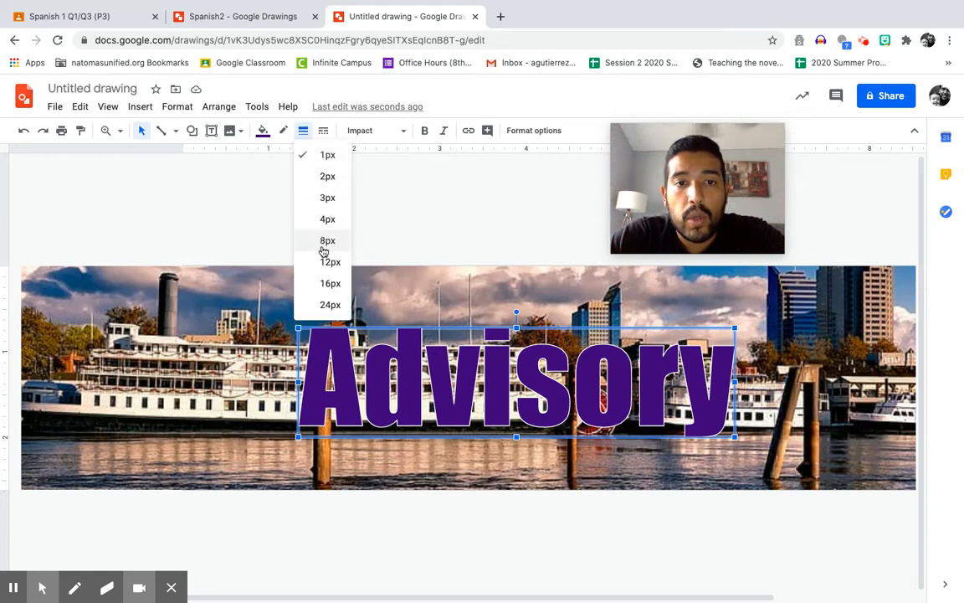
click(328, 199)
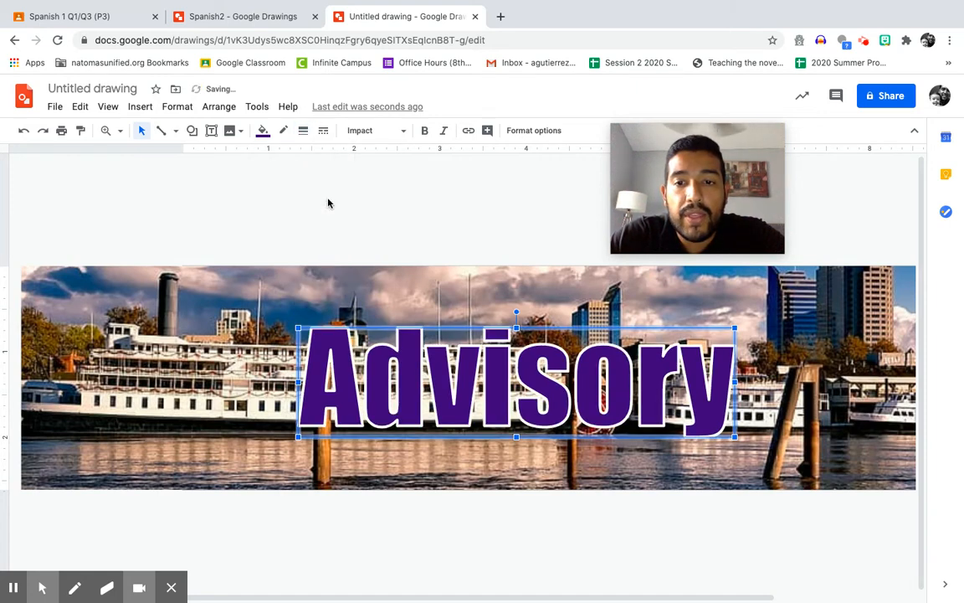
click(493, 219)
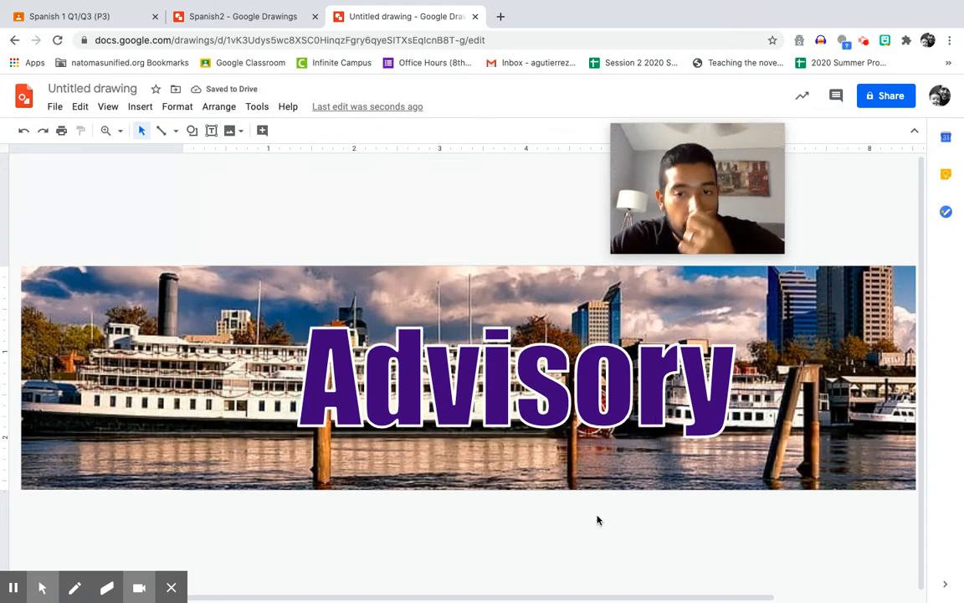
Widen the riverfront photo within its crop frame to fill the blank strip at the banner's right end.
scroll(588, 575, right, 3)
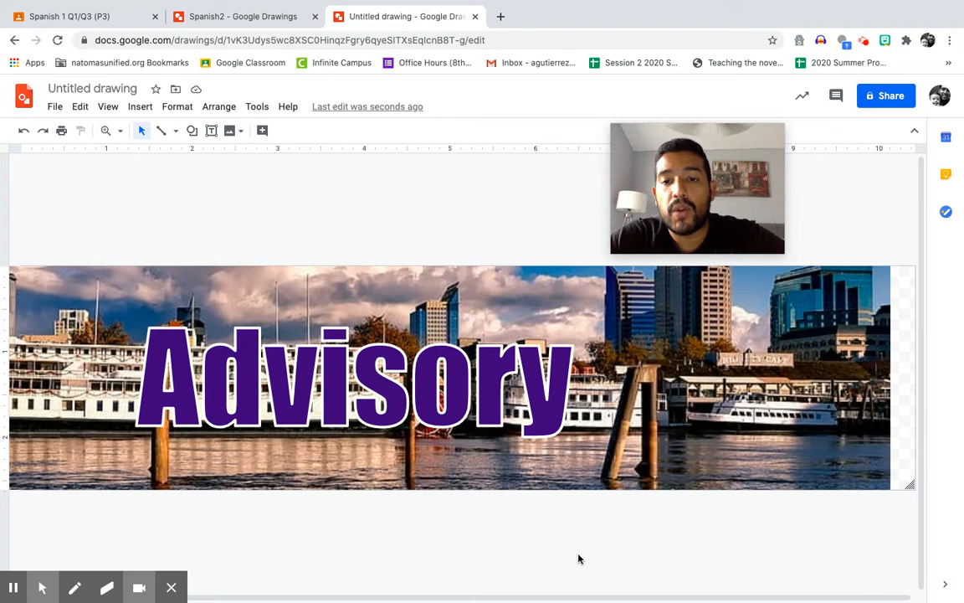
scroll(579, 559, left, 2)
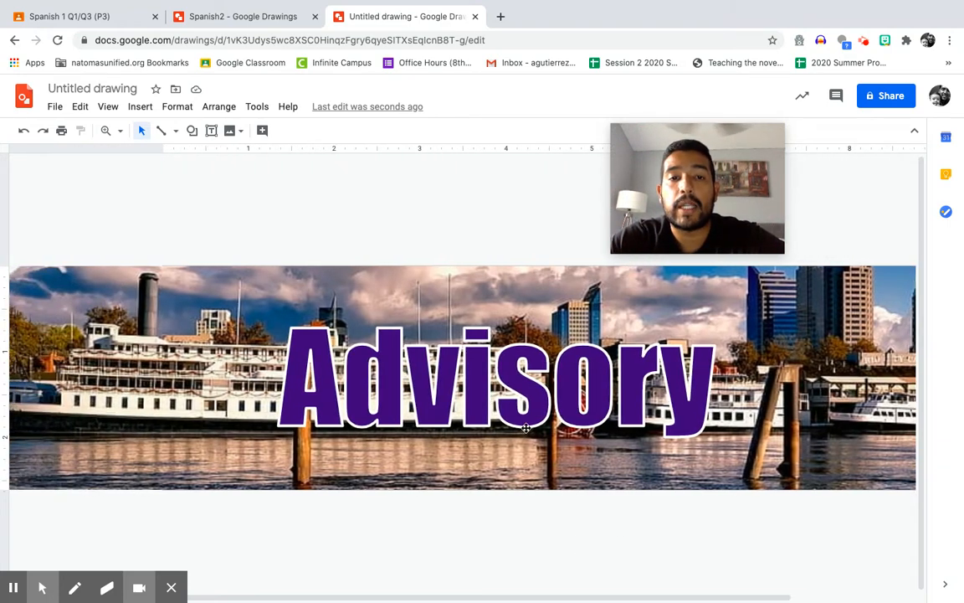
scroll(550, 458, right, 4)
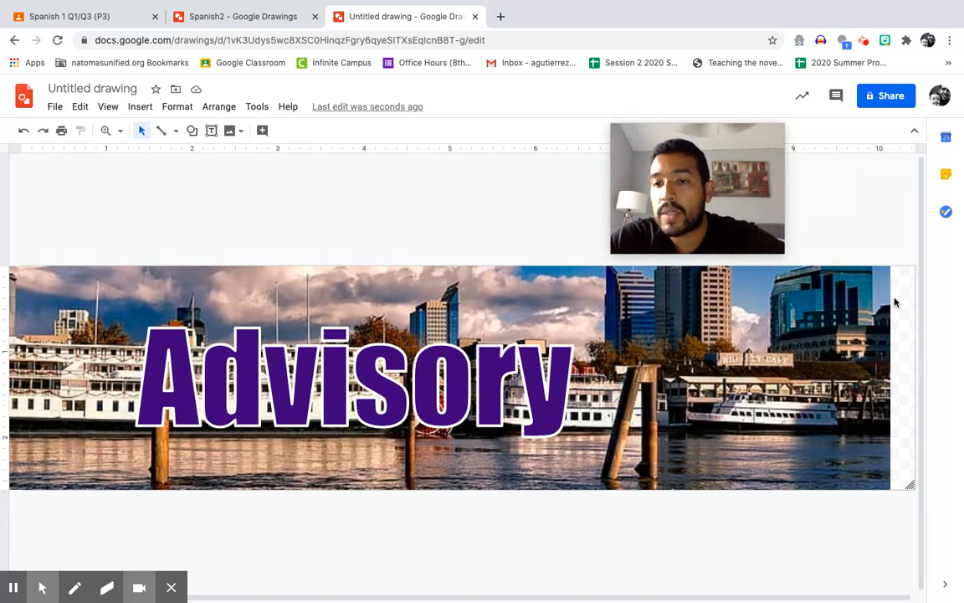
click(785, 314)
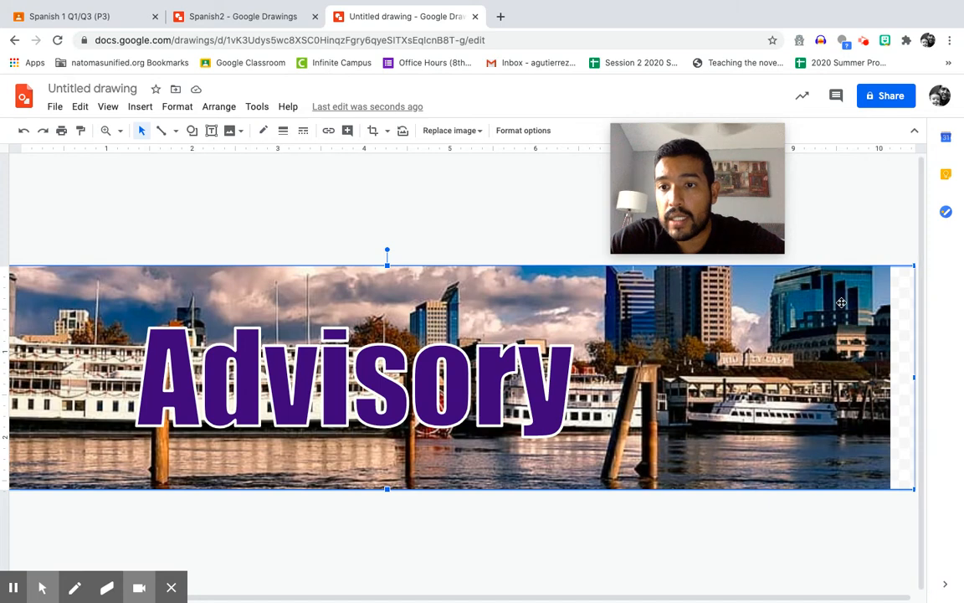
double_click(861, 387)
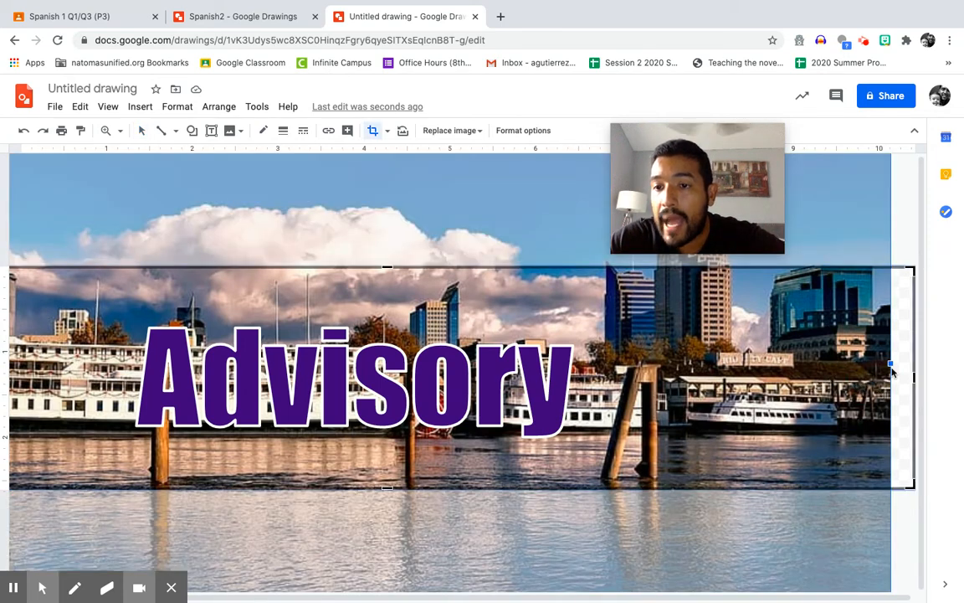
drag(892, 365, 916, 368)
key(Return)
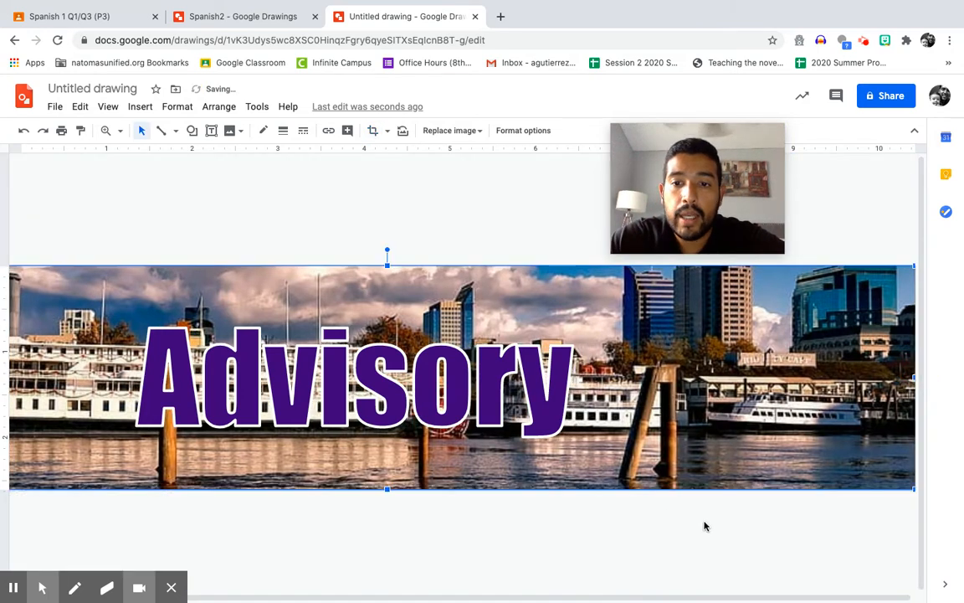
scroll(736, 526, left, 3)
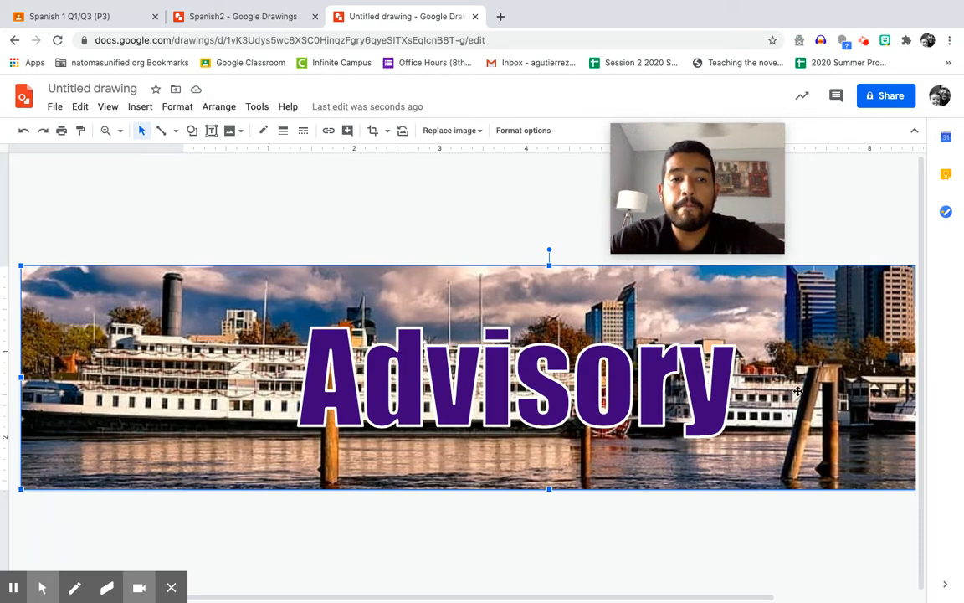
Find the "You are essential" sticker in the Bitmoji extension and place it on the banner.
click(886, 43)
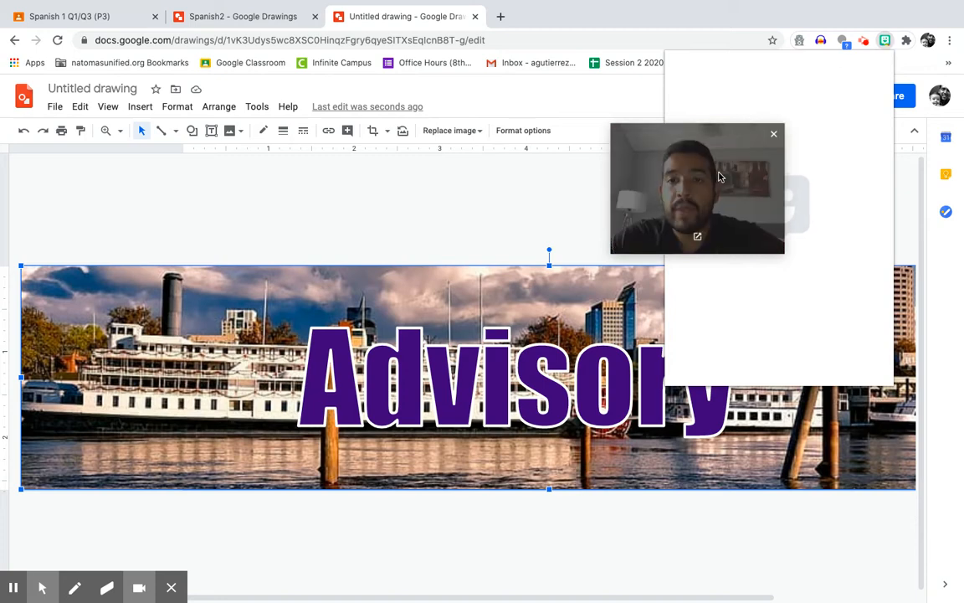
drag(717, 177, 565, 153)
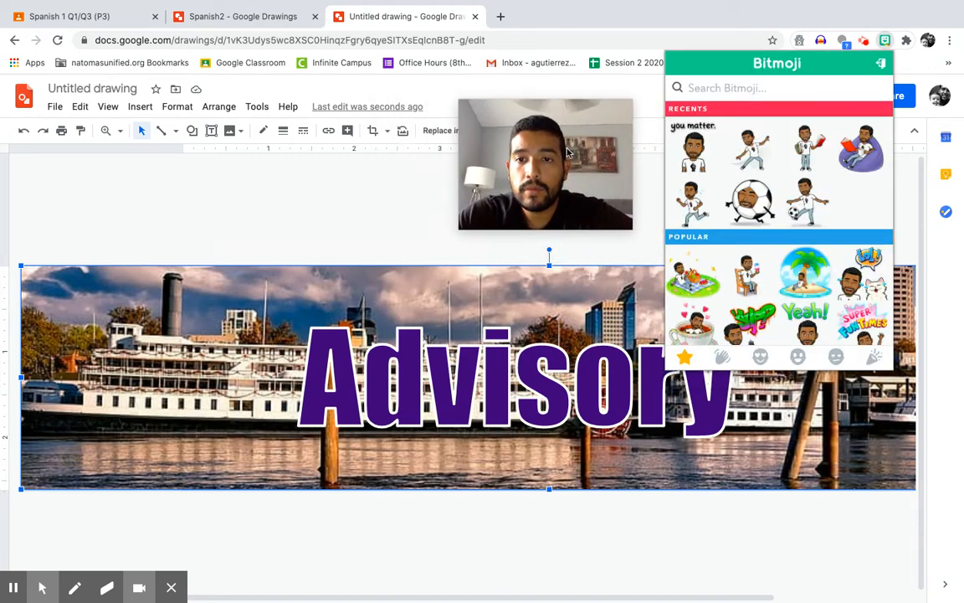
scroll(783, 260, down, 3)
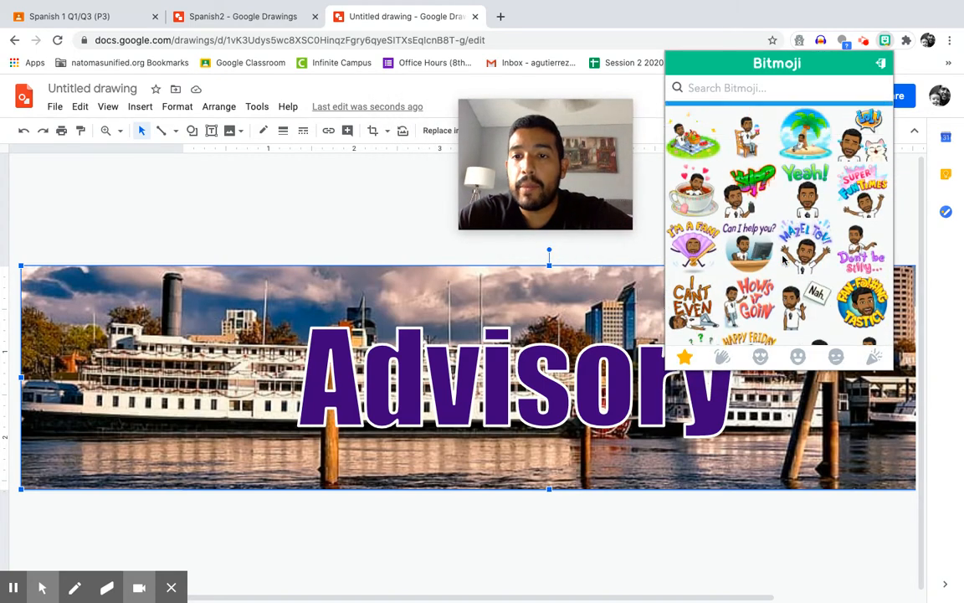
scroll(782, 261, up, 3)
scroll(782, 260, down, 2)
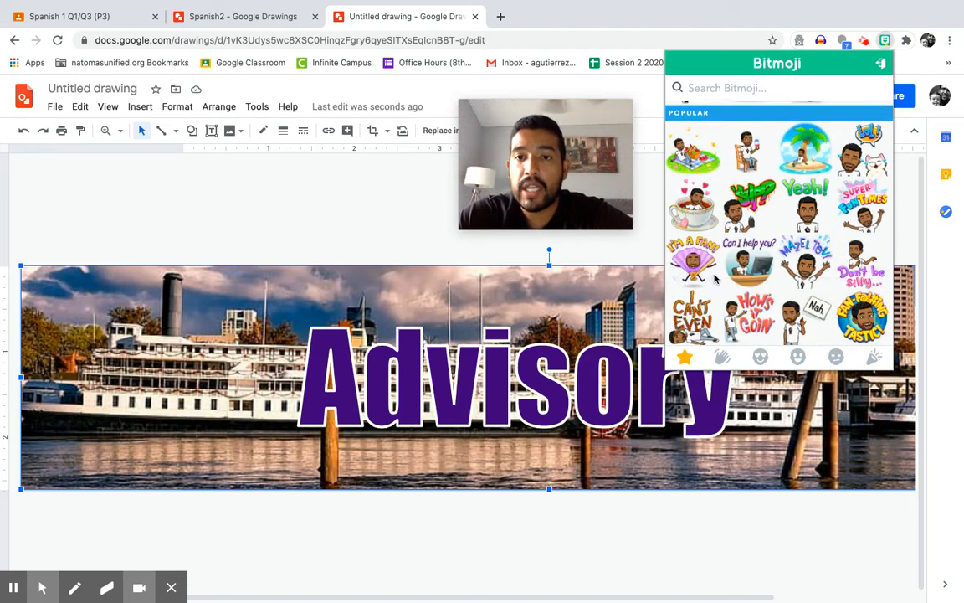
scroll(781, 286, down, 1)
scroll(780, 286, down, 5)
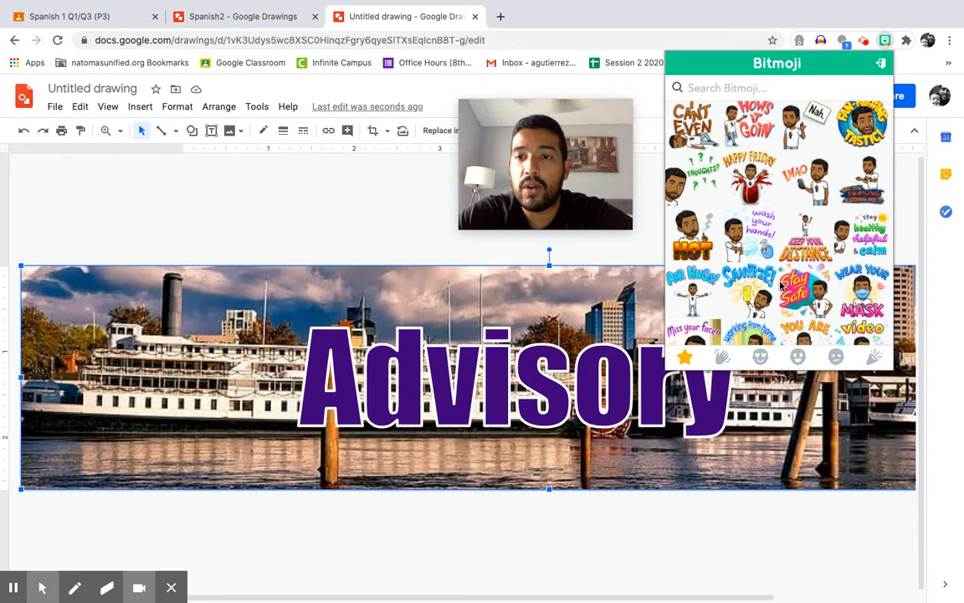
scroll(780, 286, down, 3)
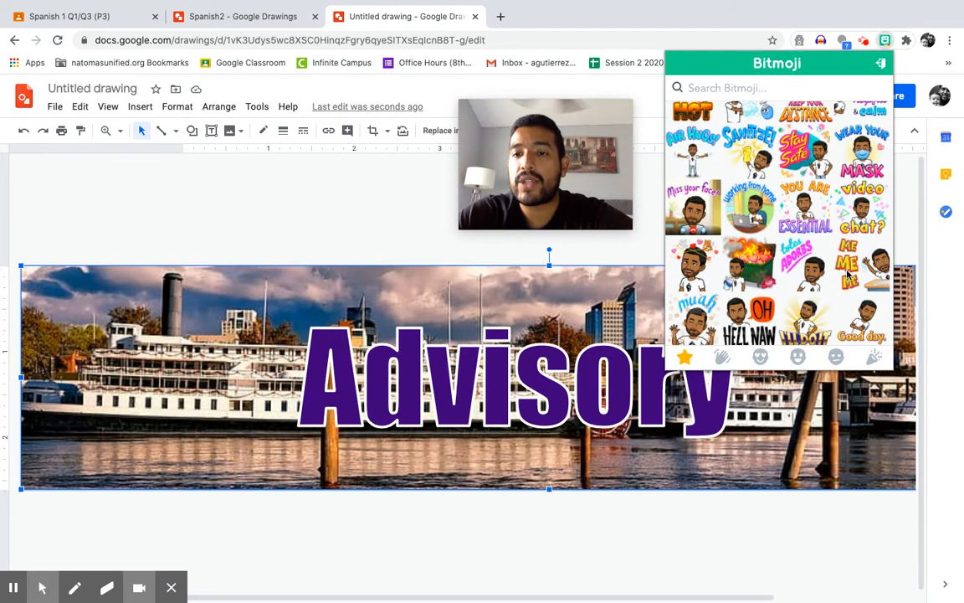
scroll(848, 291, down, 1)
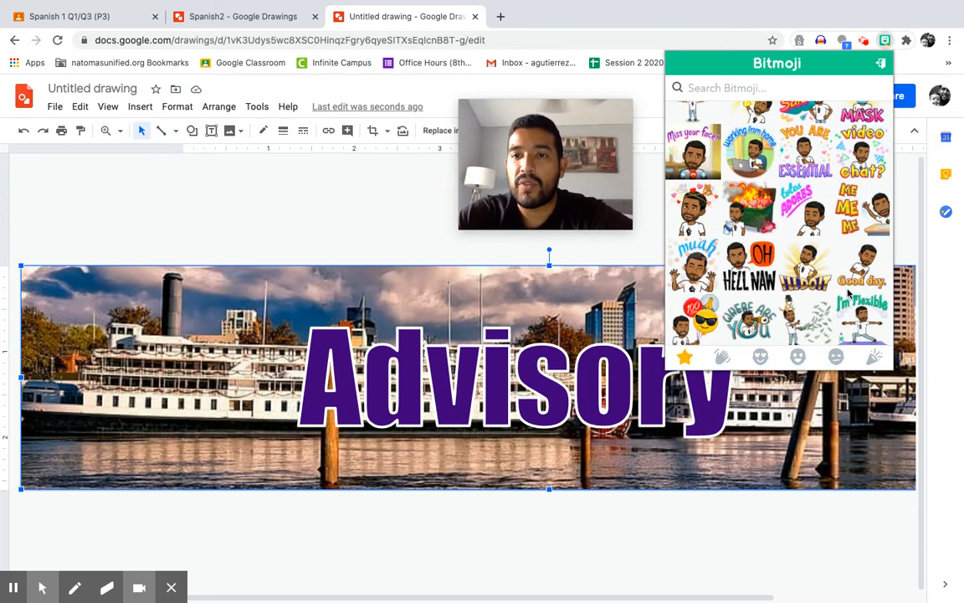
scroll(848, 290, up, 1)
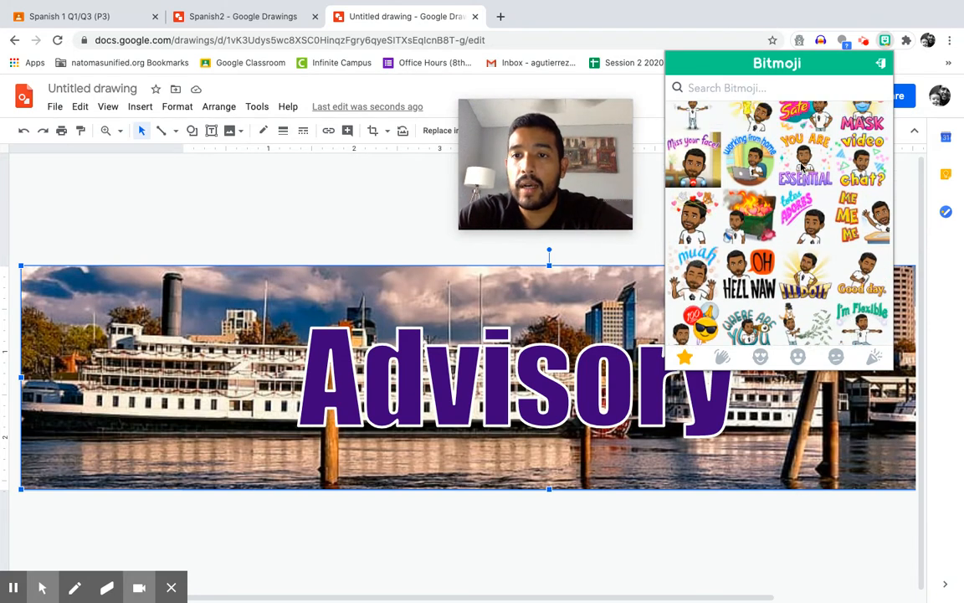
mouse_move(803, 167)
mouse_down()
mouse_move(549, 226)
mouse_move(477, 332)
mouse_move(534, 361)
mouse_up()
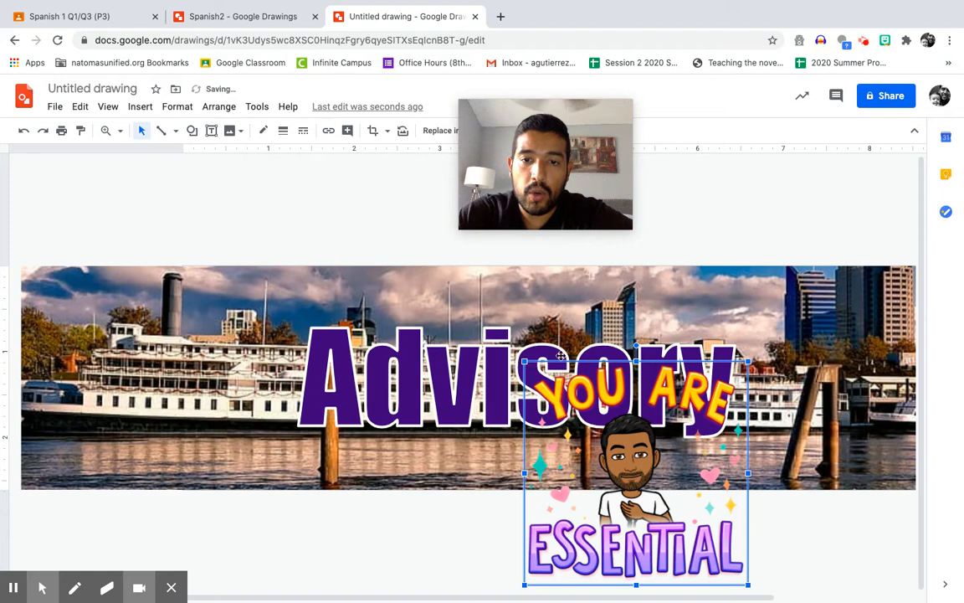
Shrink the "You are essential" Bitmoji and place it just right of the "Advisory" title, then deselect it.
drag(590, 486, 155, 397)
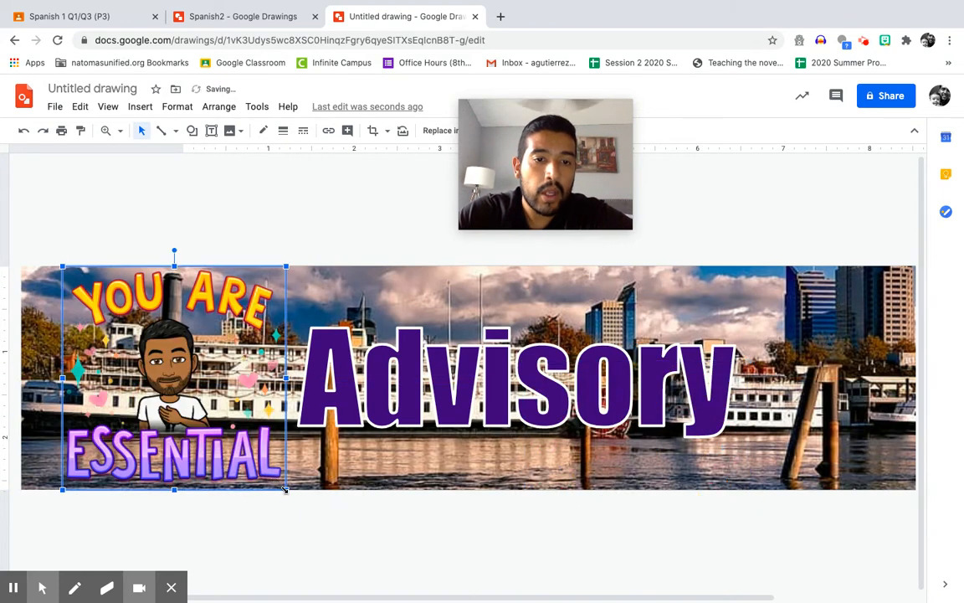
drag(286, 490, 195, 399)
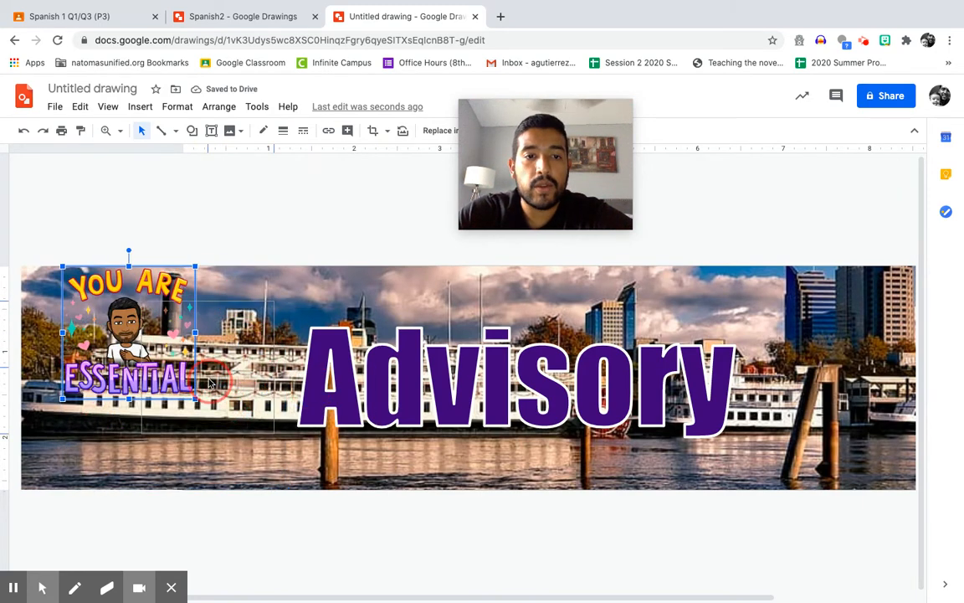
drag(714, 368, 816, 402)
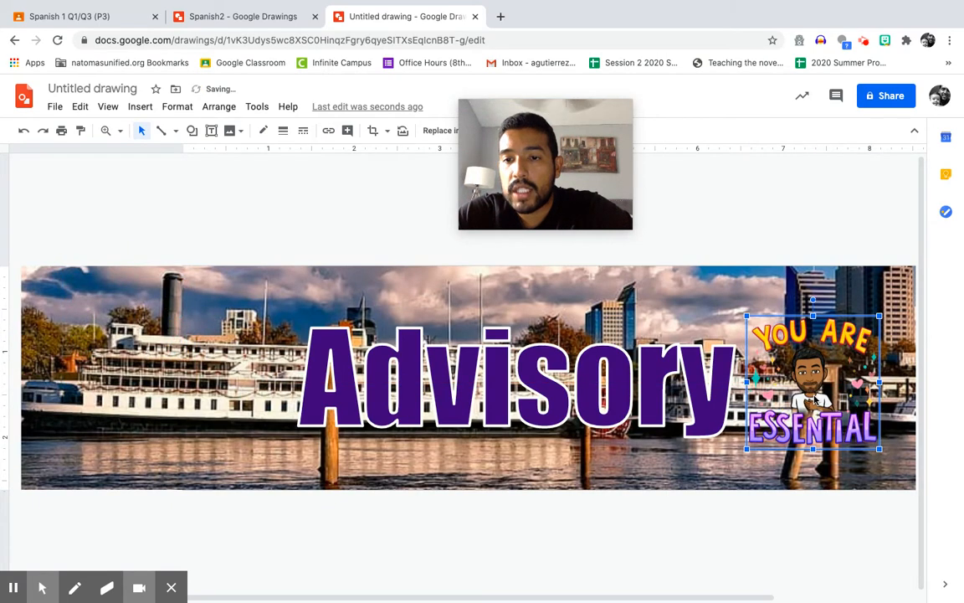
click(760, 541)
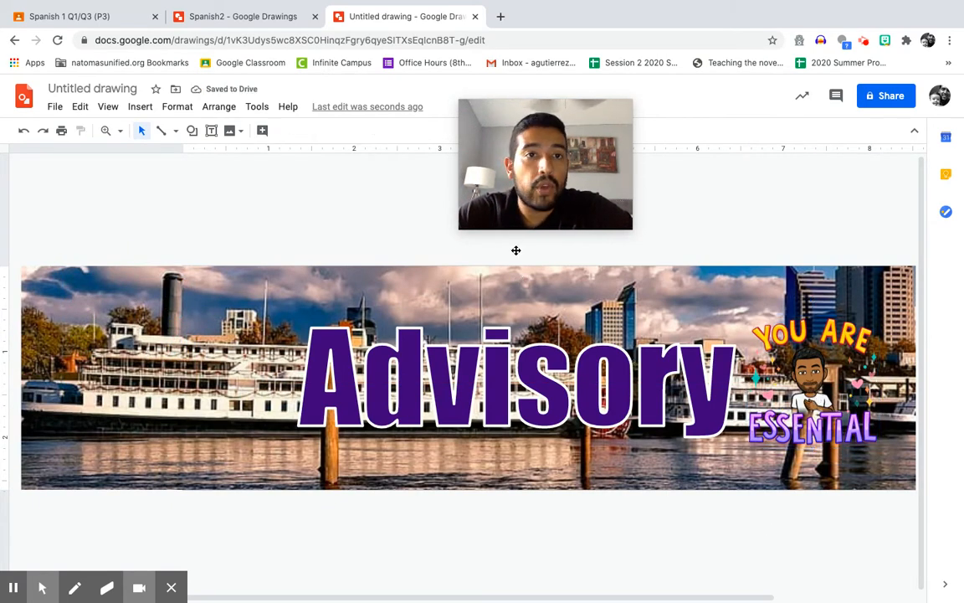
Switch to the Spanish 1 class in Google Classroom and examine how its banner arranges the title and Bitmoji.
click(82, 25)
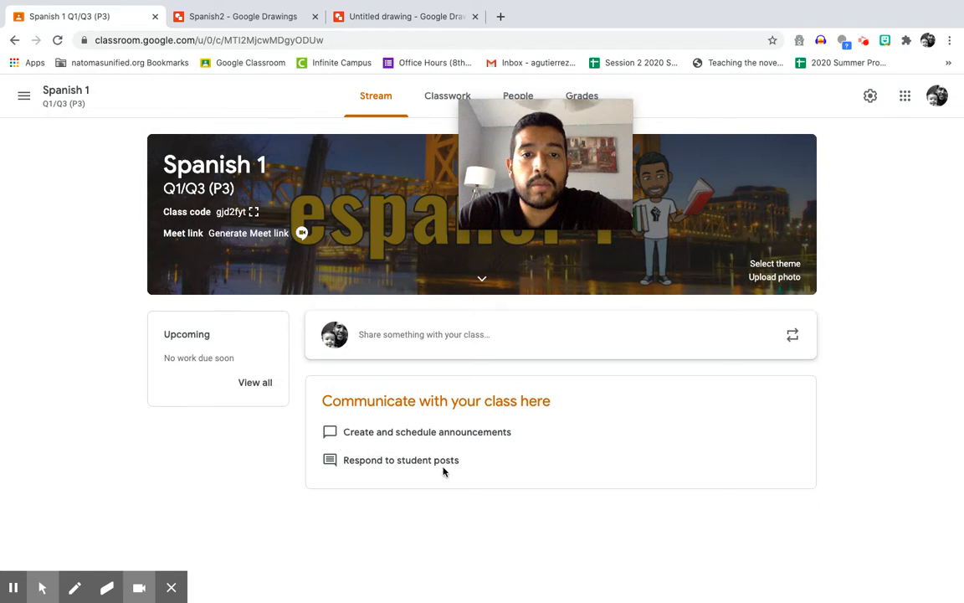
drag(576, 193, 862, 517)
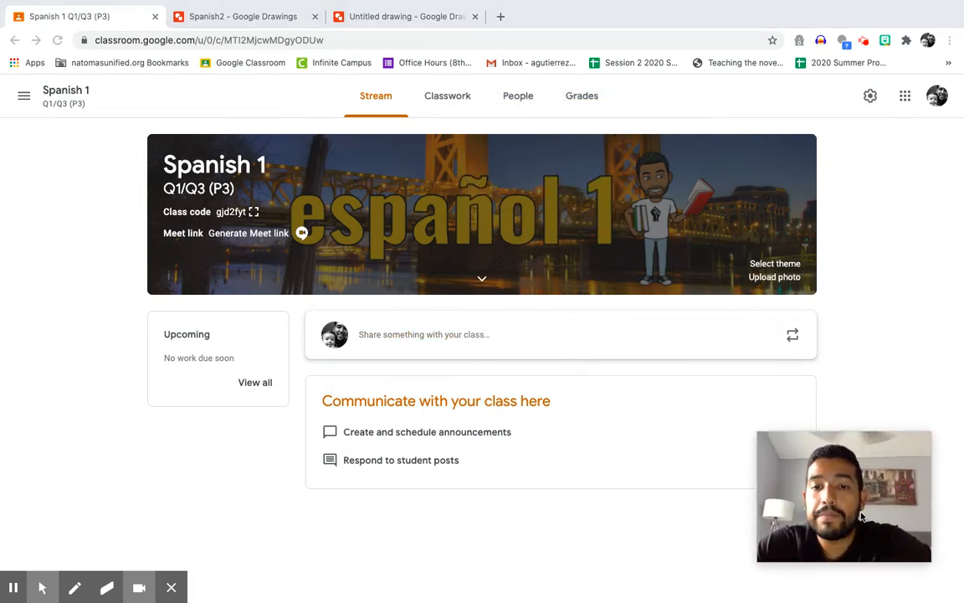
click(252, 213)
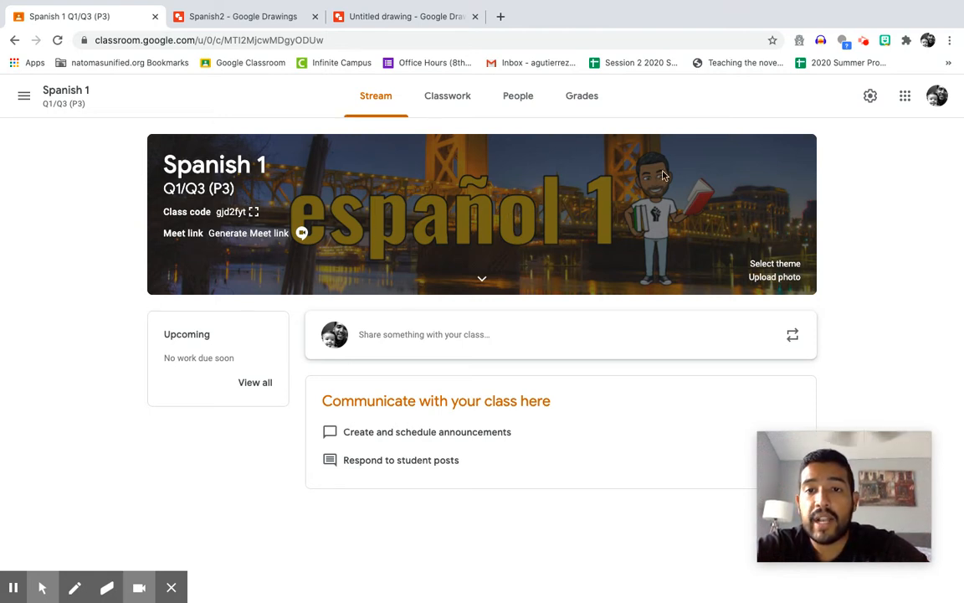
Return to the banner drawing, shrink the "You are essential" Bitmoji further and place it overlapping the lower part of the "i" in "Advisory".
click(399, 18)
click(811, 367)
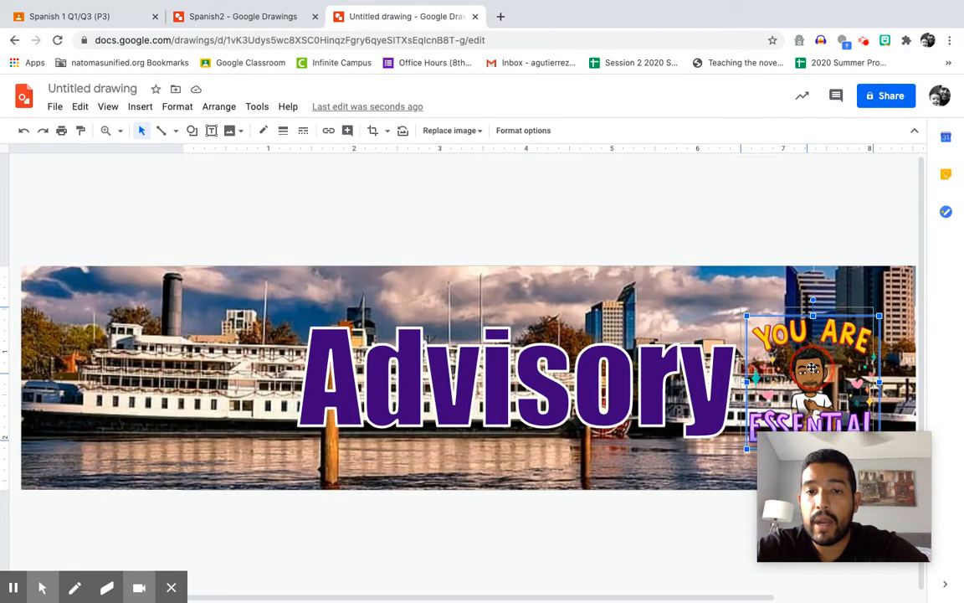
drag(805, 366, 602, 378)
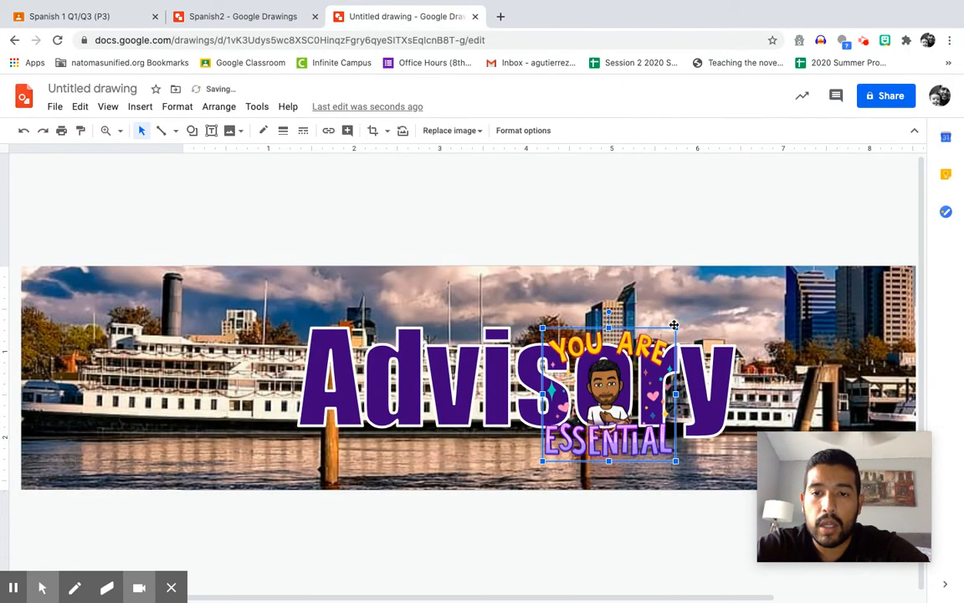
drag(676, 325, 622, 381)
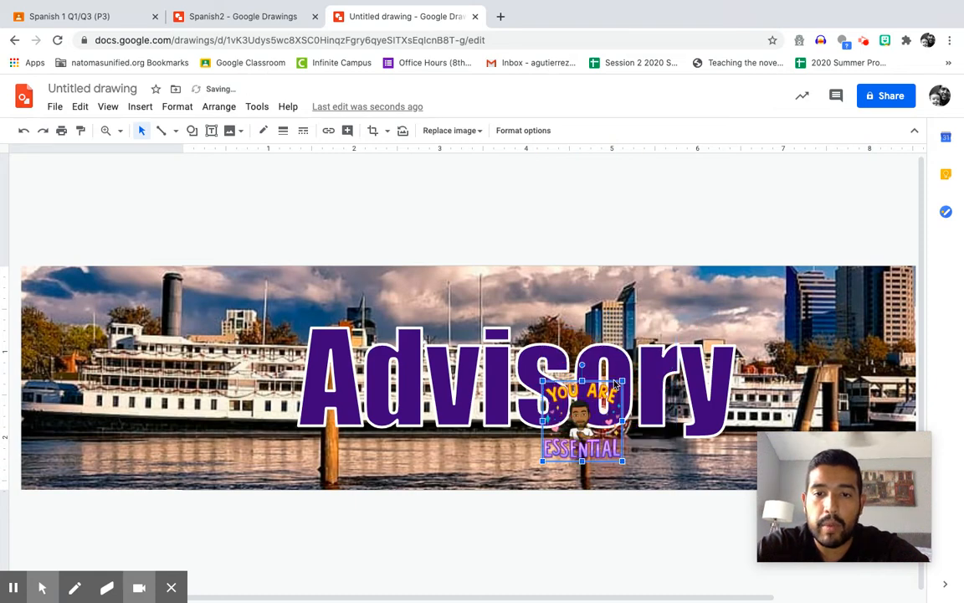
drag(597, 426, 499, 443)
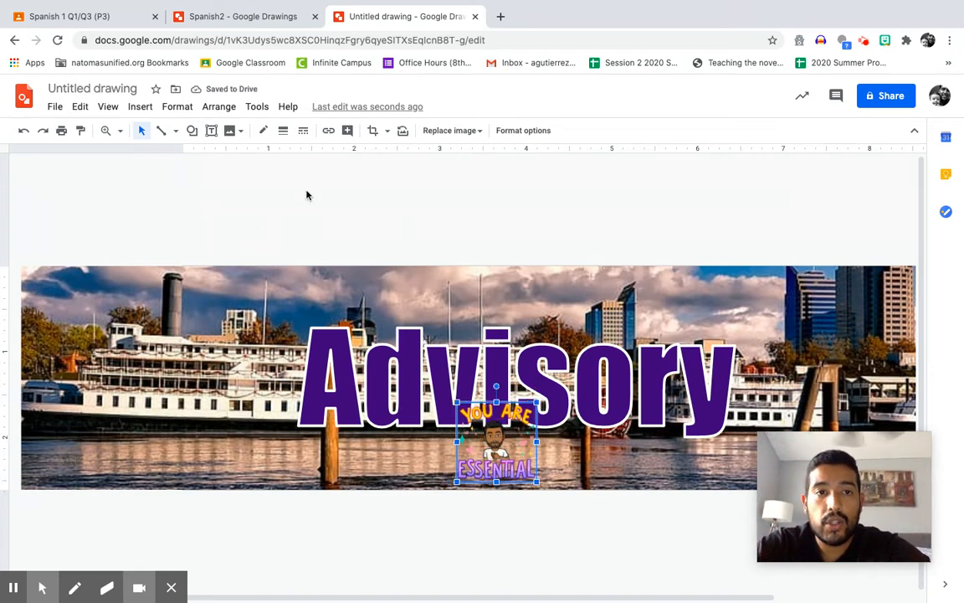
Send the "You are essential" Bitmoji to the back, and bring it forward one level to sit between photo and title.
click(221, 106)
mouse_move(251, 134)
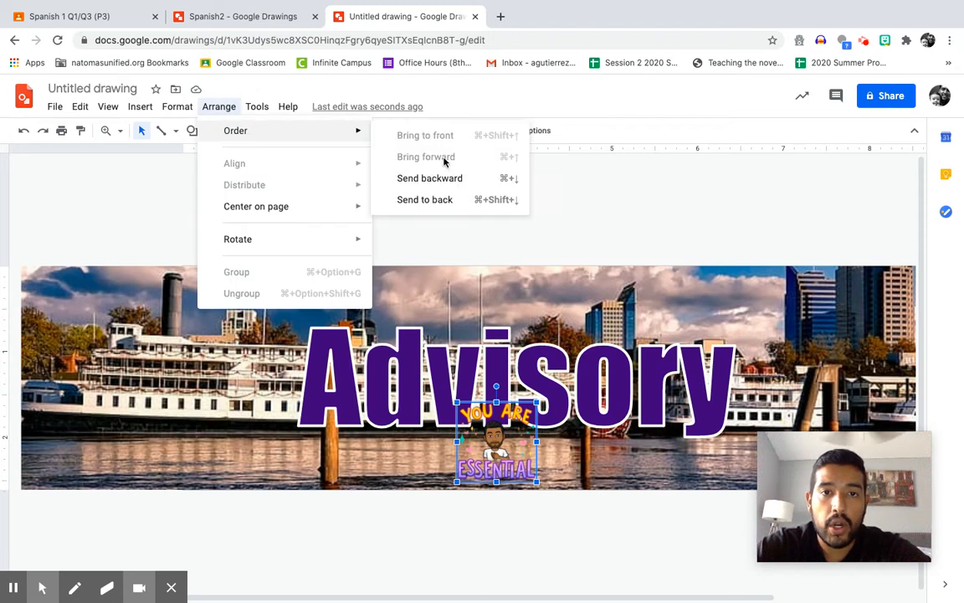
click(457, 200)
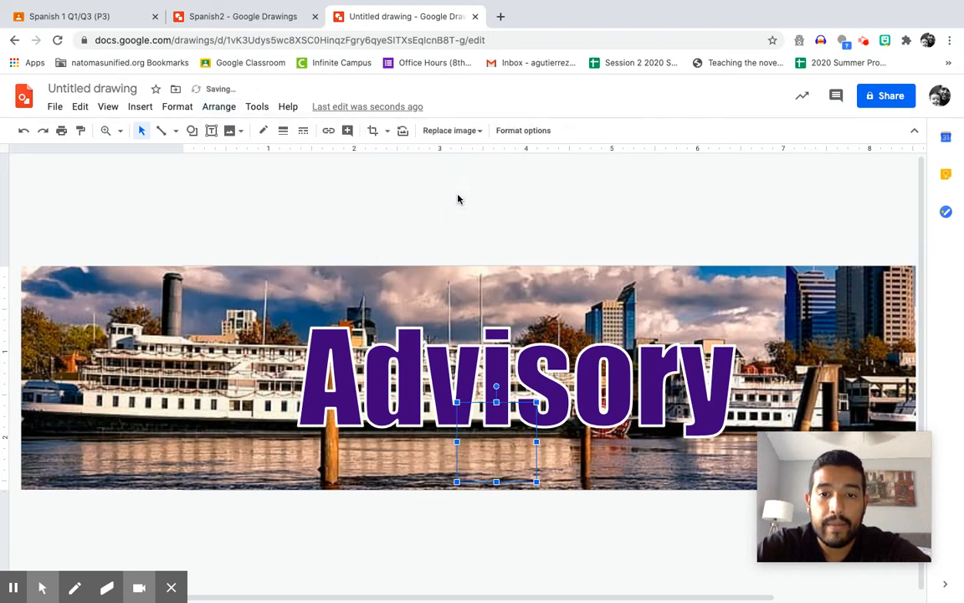
click(229, 111)
mouse_move(239, 130)
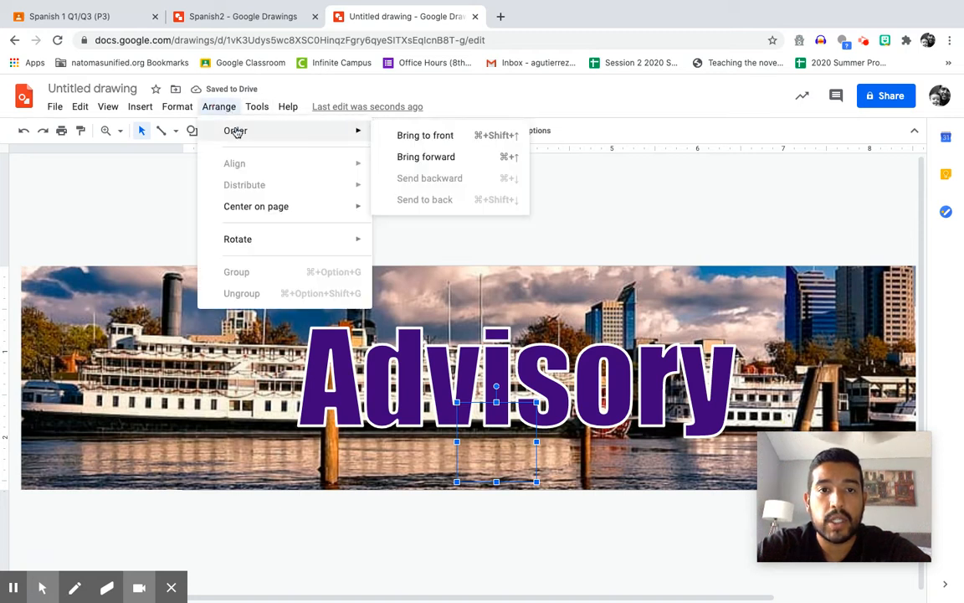
click(444, 157)
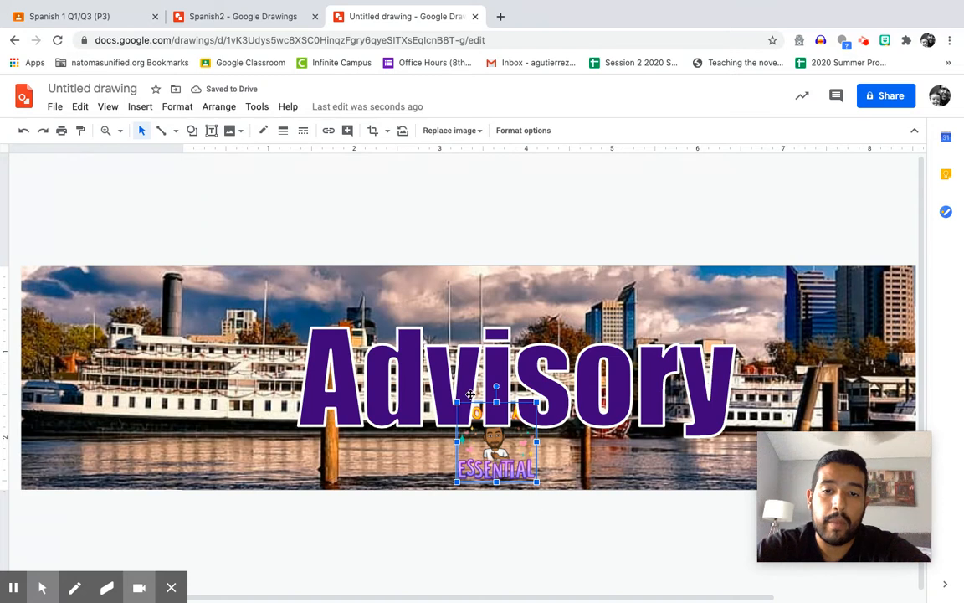
Delete the "You are essential" Bitmoji and insert the "you matter." Bitmoji over the "Advisory" title instead.
key(Delete)
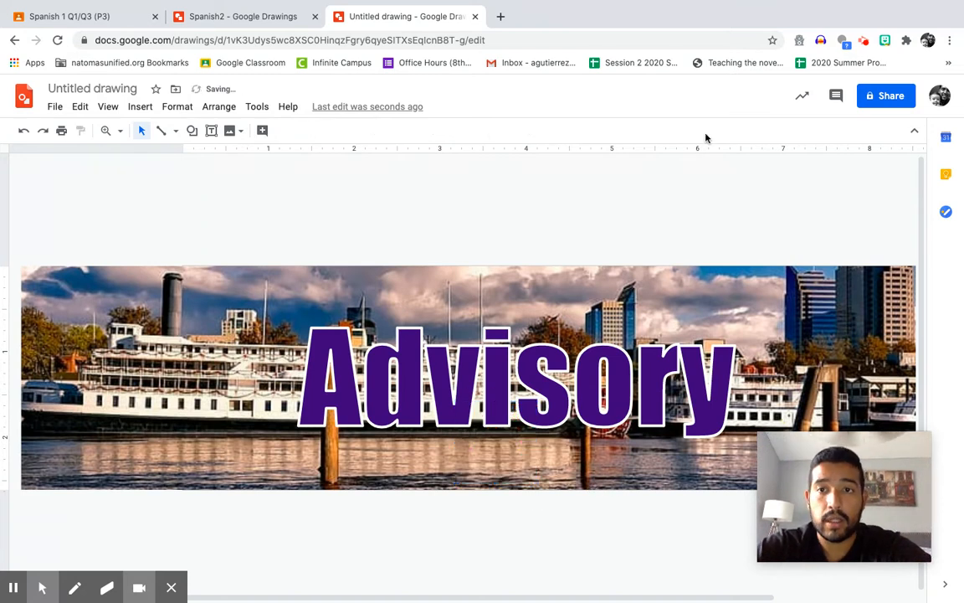
click(885, 41)
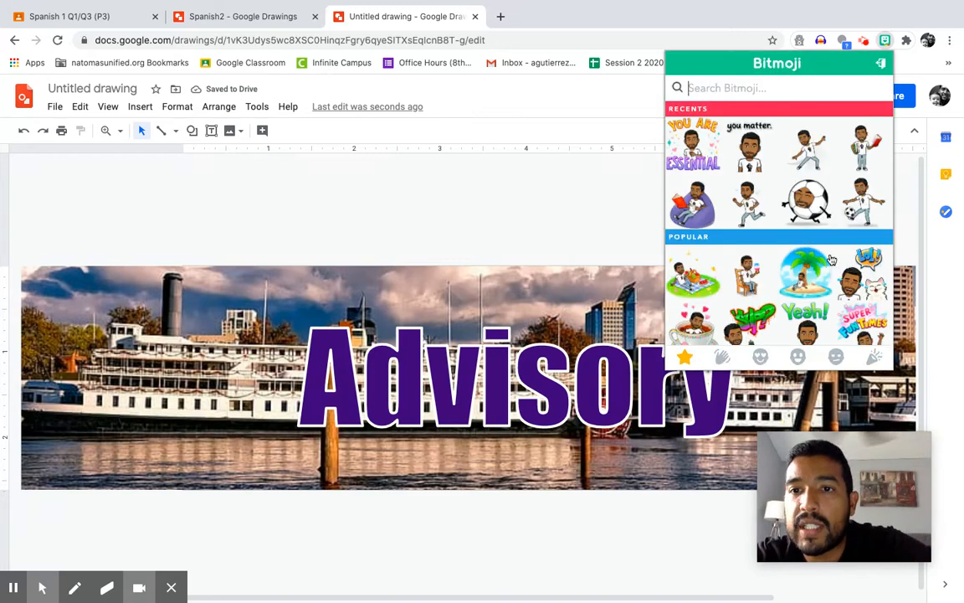
scroll(831, 263, down, 1)
click(750, 142)
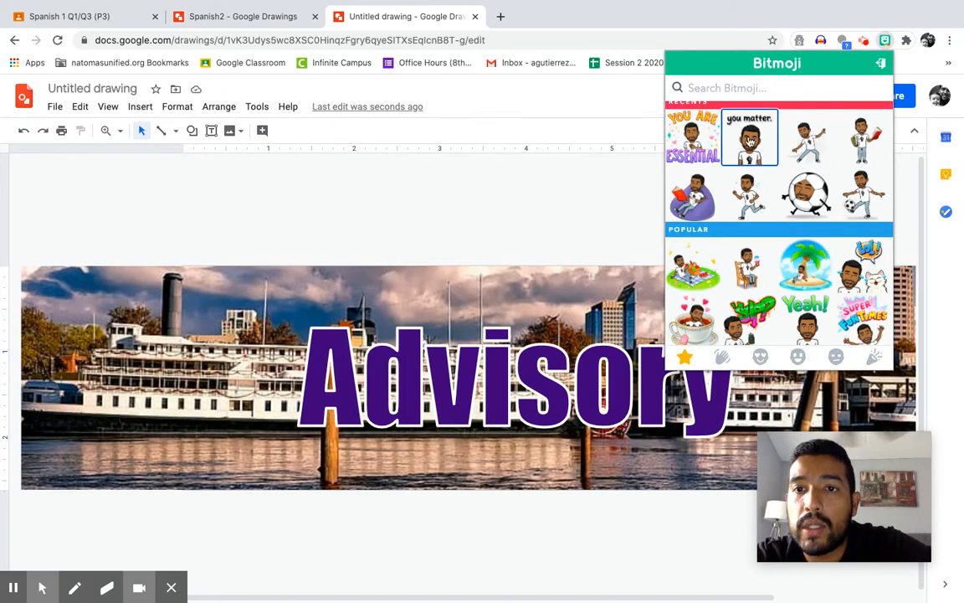
mouse_move(750, 142)
mouse_down()
mouse_move(619, 142)
mouse_move(442, 314)
mouse_move(494, 355)
mouse_up()
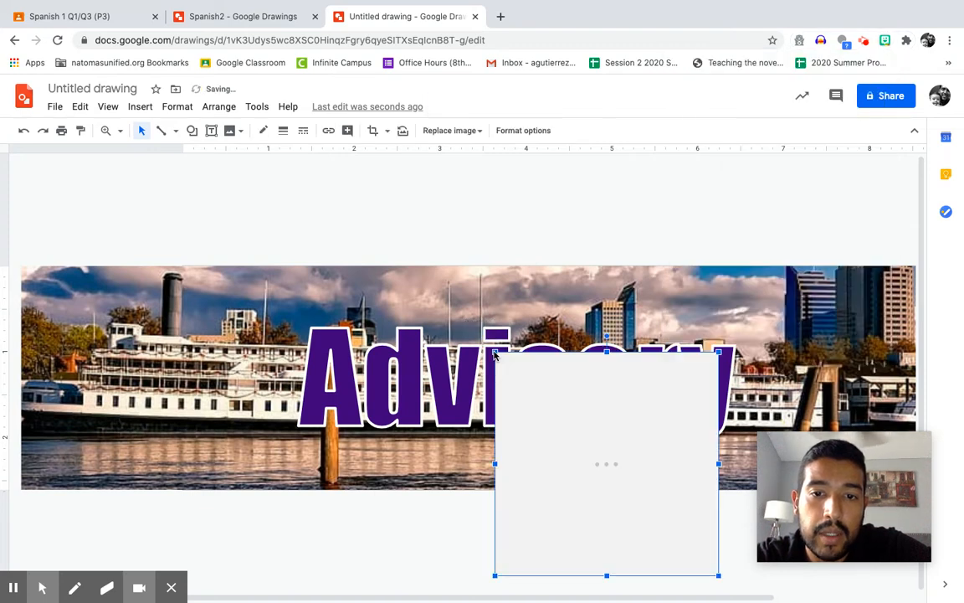
Resize the "you matter." Bitmoji and place it over the "o" in "Advisory", with its lower edge near the banner's bottom.
drag(718, 576, 672, 529)
drag(584, 462, 496, 418)
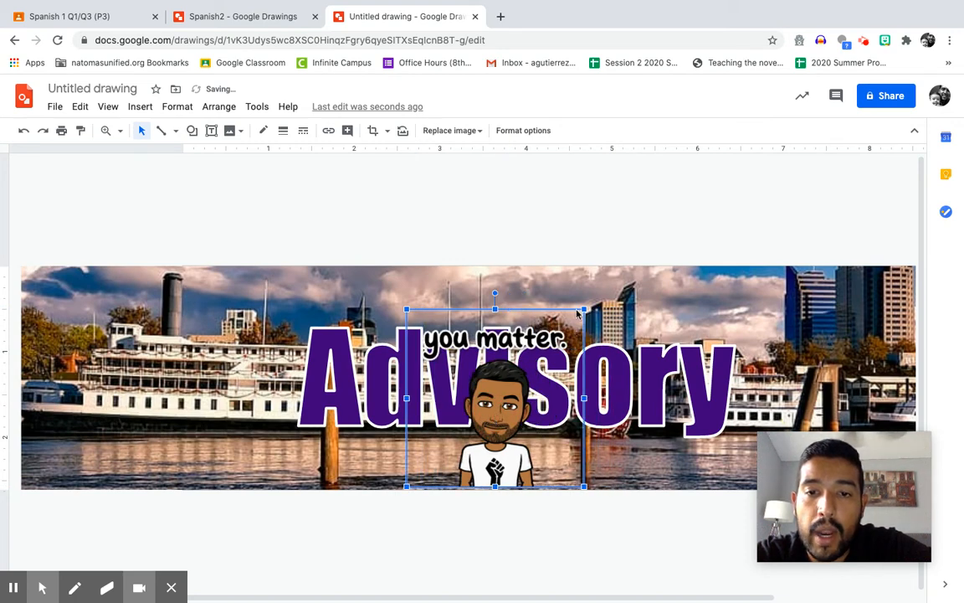
drag(582, 310, 646, 268)
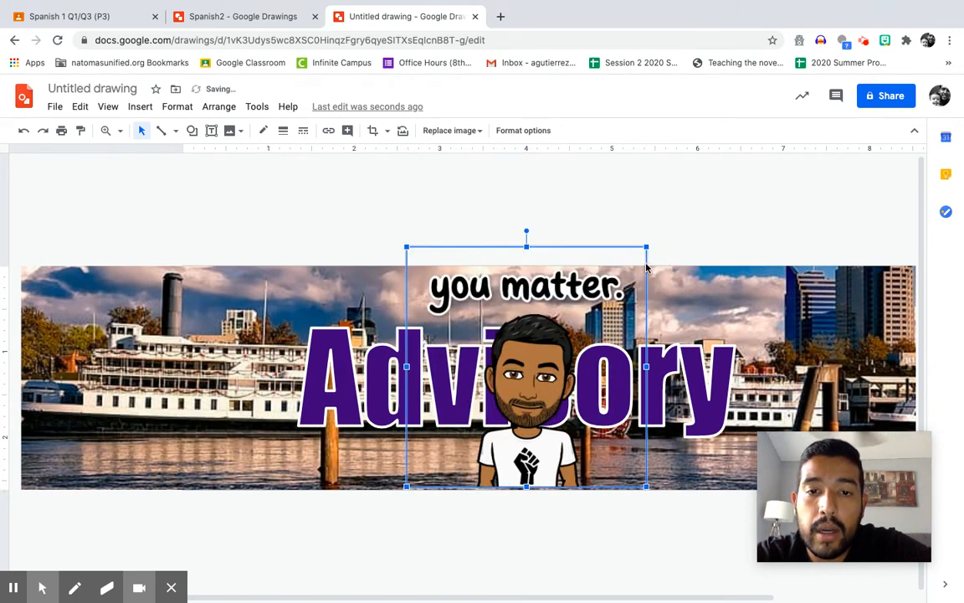
drag(529, 376, 500, 381)
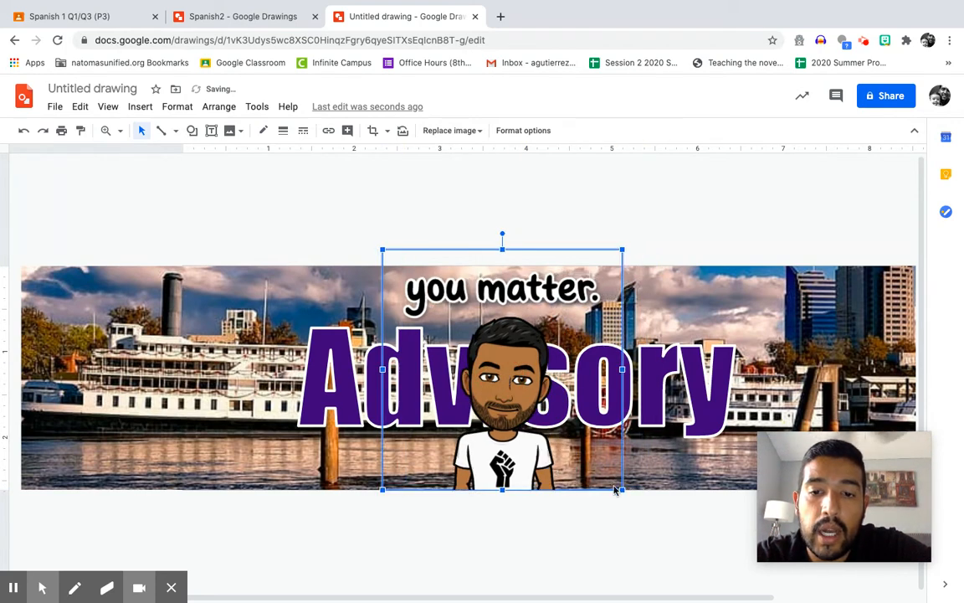
drag(624, 492, 586, 452)
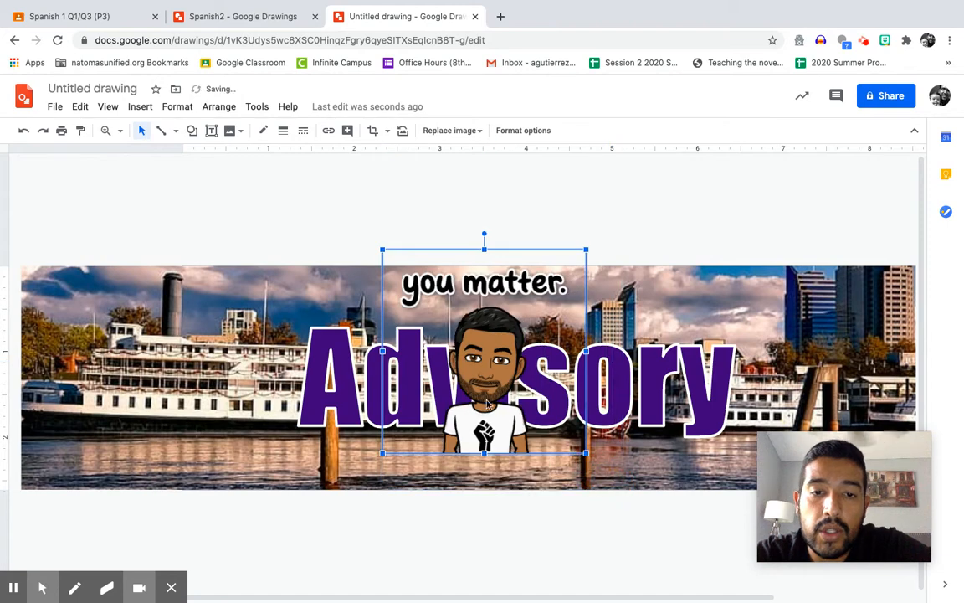
drag(479, 401, 596, 429)
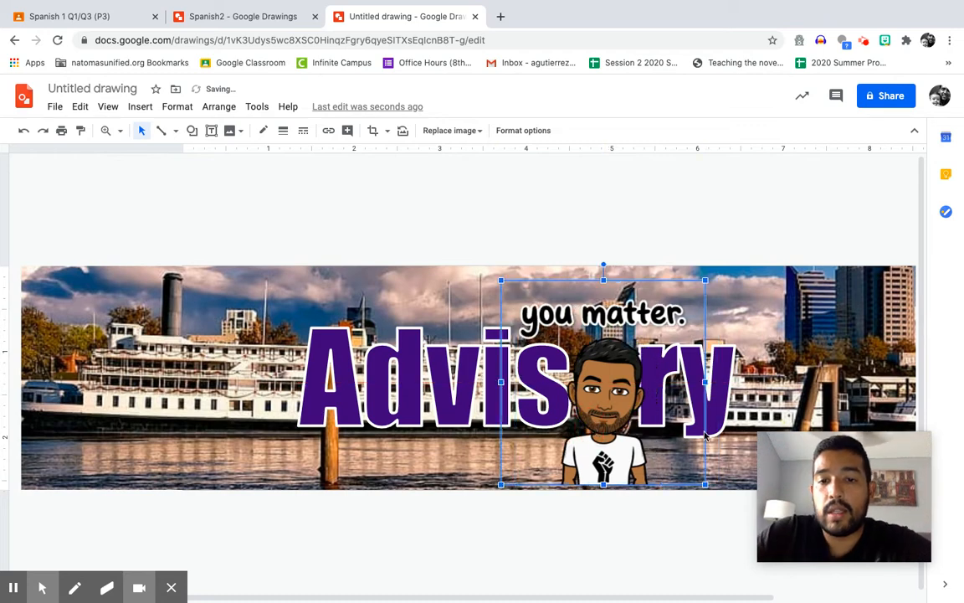
click(572, 524)
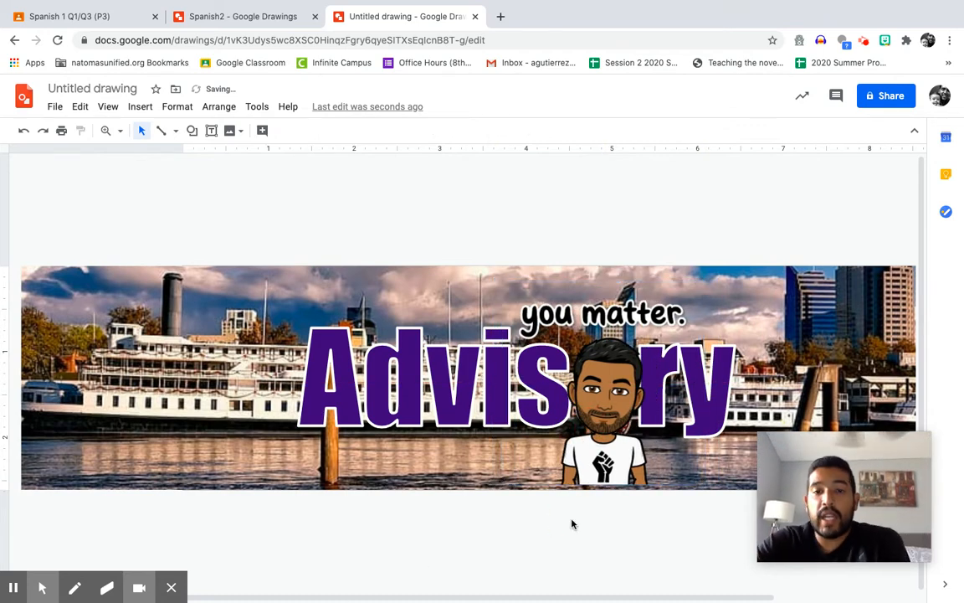
Rename the drawing as AdvisoryClassBanner.
click(69, 88)
text(Advisr)
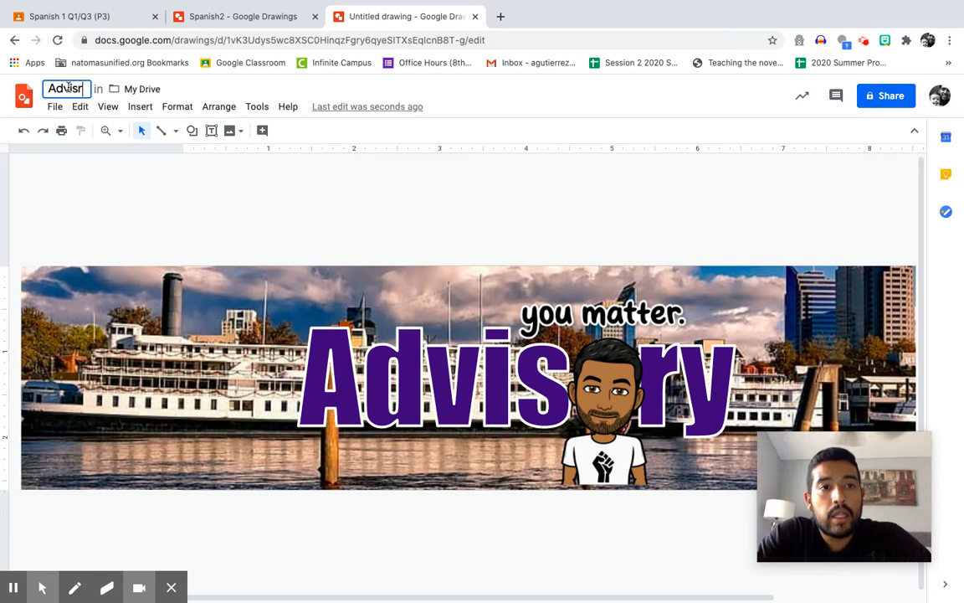
key(BackSpace)
text(oryClas)
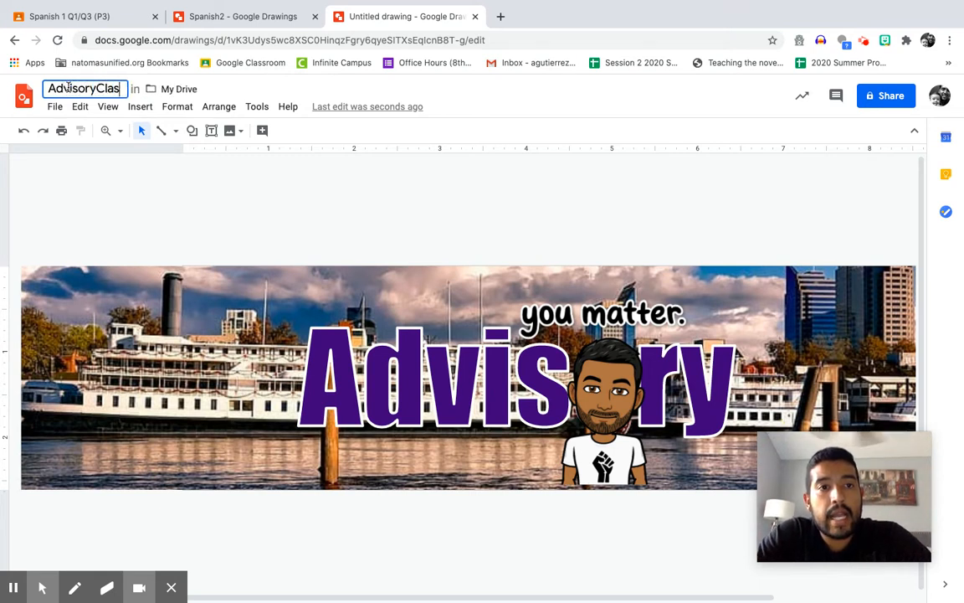
text(sBanner)
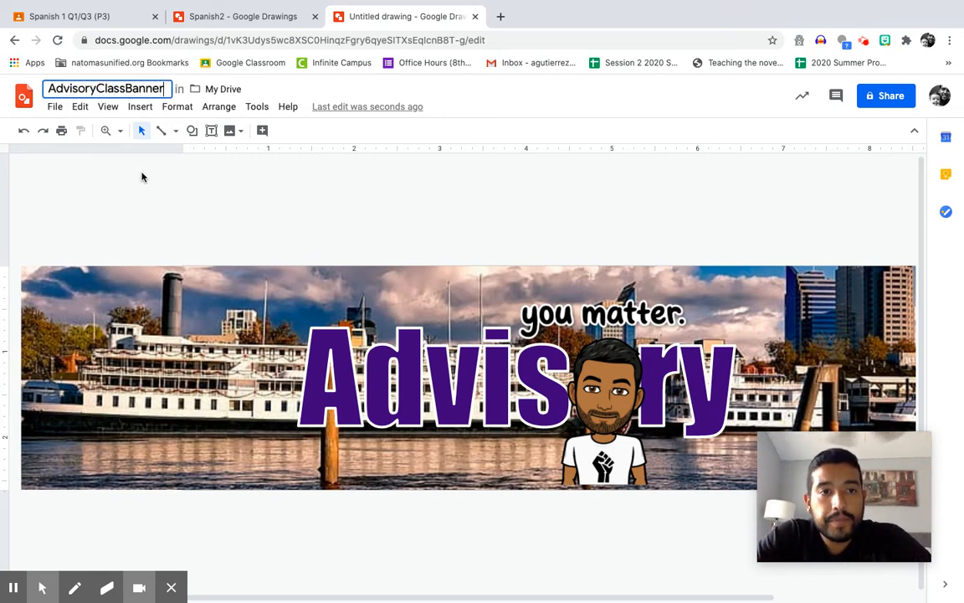
key(Return)
Download the banner drawing as a PNG image.
click(55, 107)
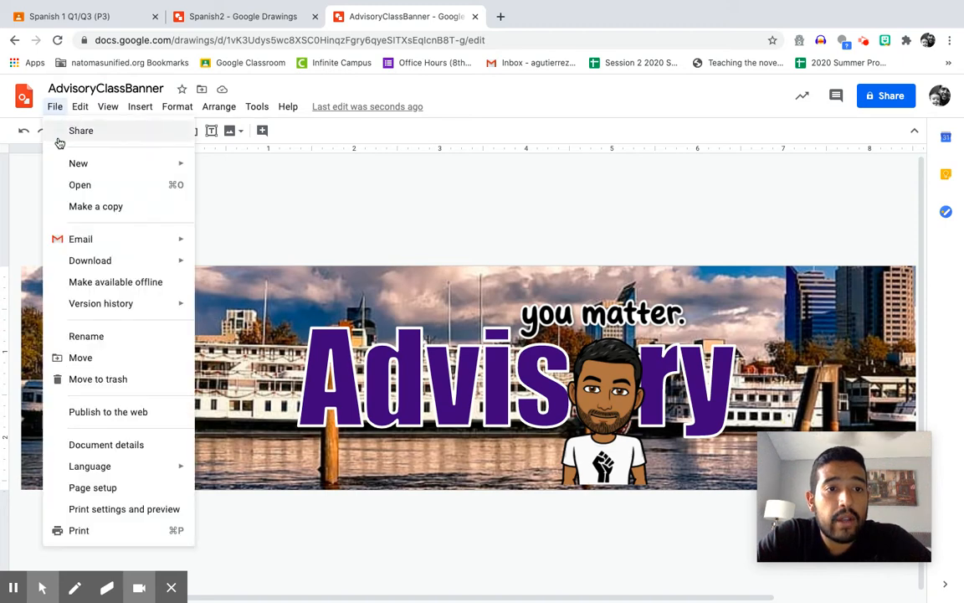
mouse_move(112, 260)
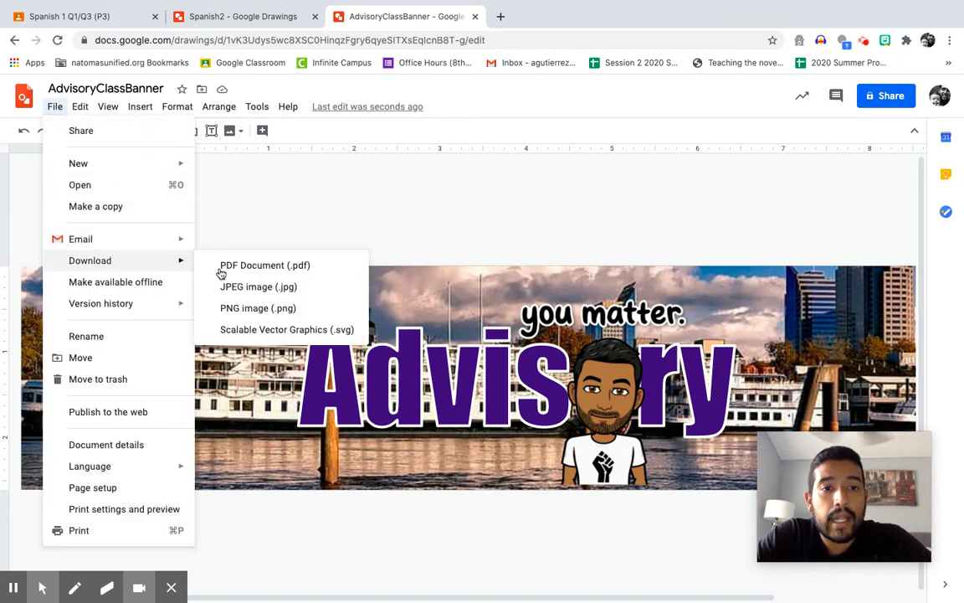
click(305, 311)
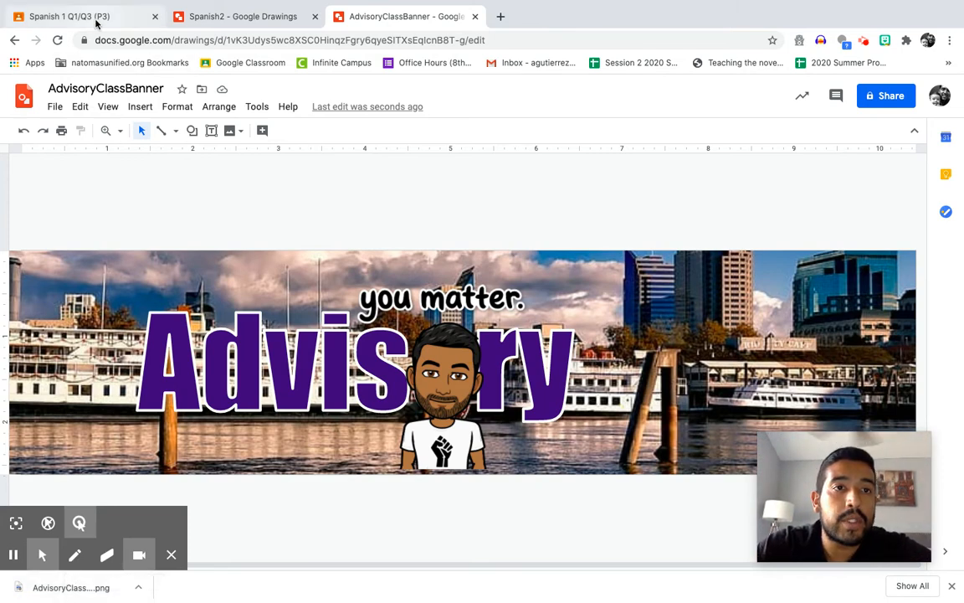
Switch to Google Classroom and create a new class named "Advisory" with the section "6th Grade".
click(97, 22)
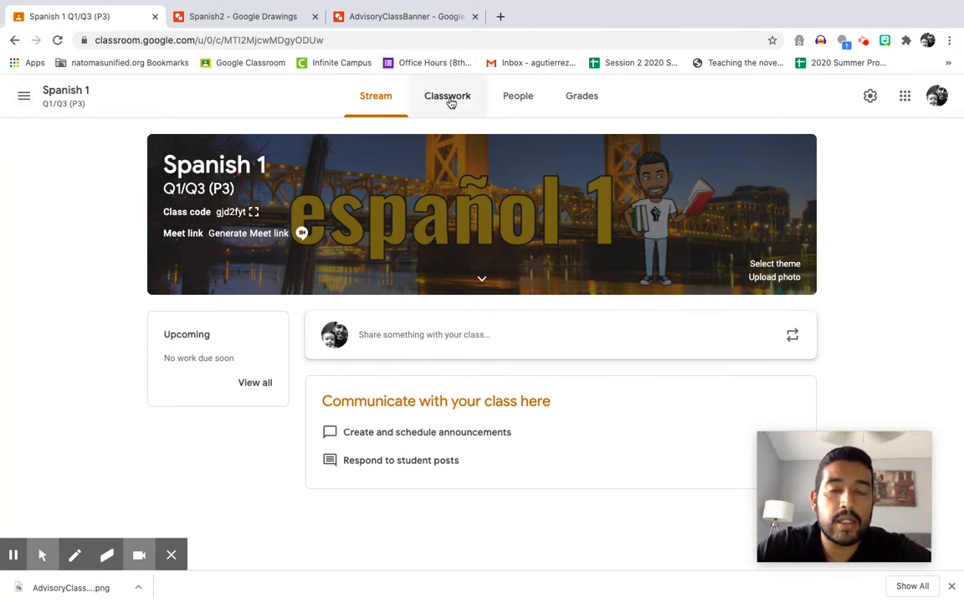
click(25, 99)
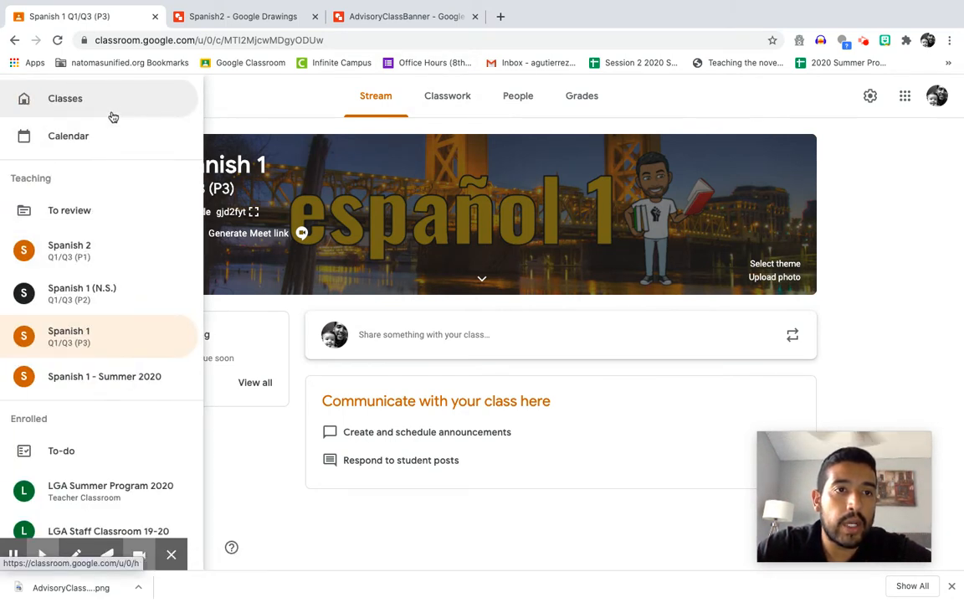
click(118, 109)
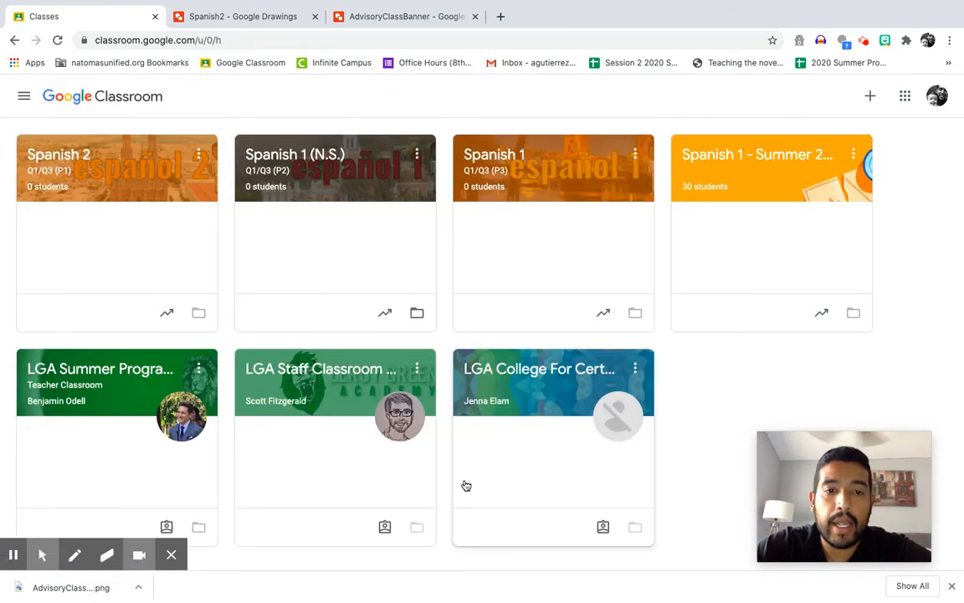
click(870, 96)
click(862, 149)
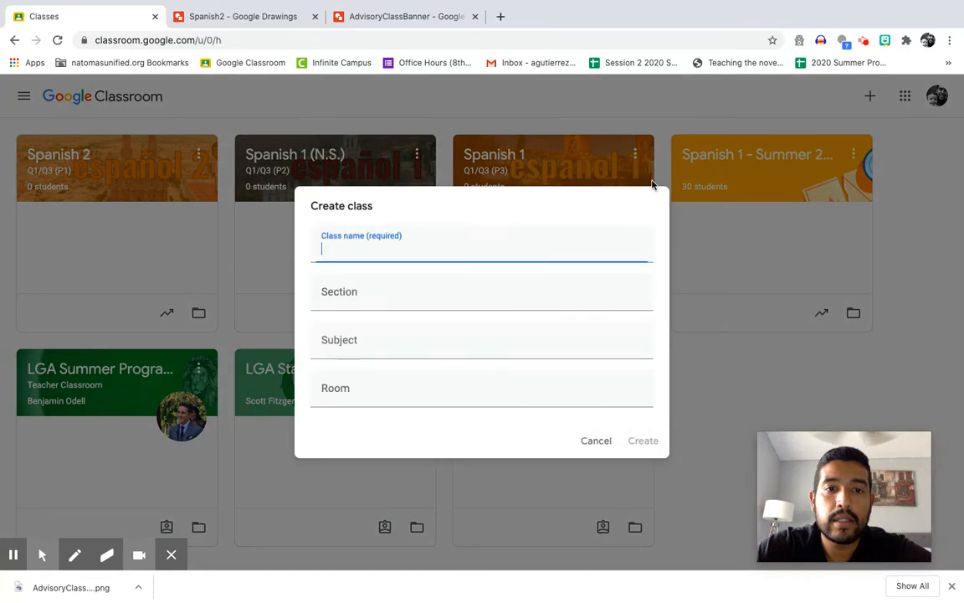
text(Advisory)
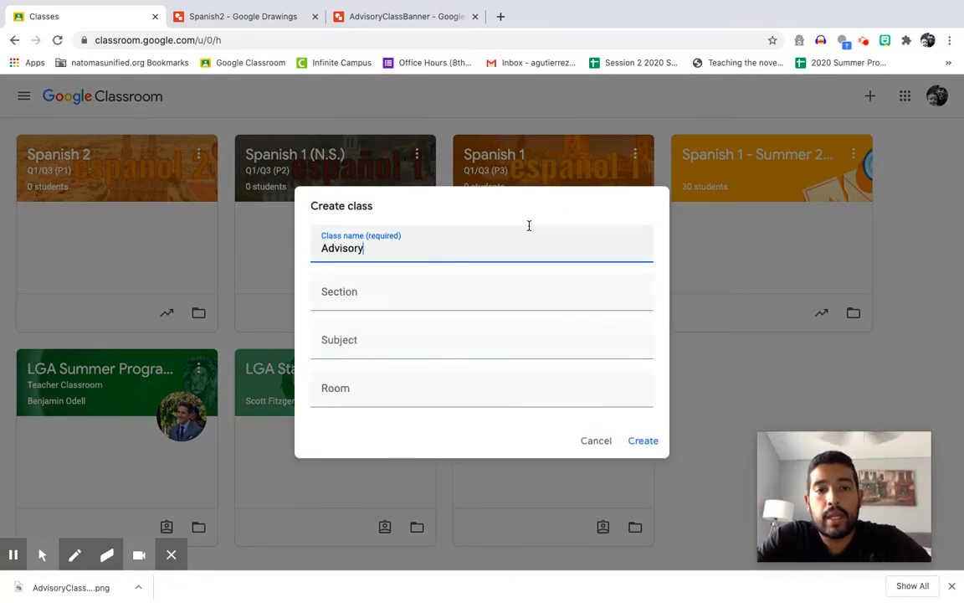
key(Tab)
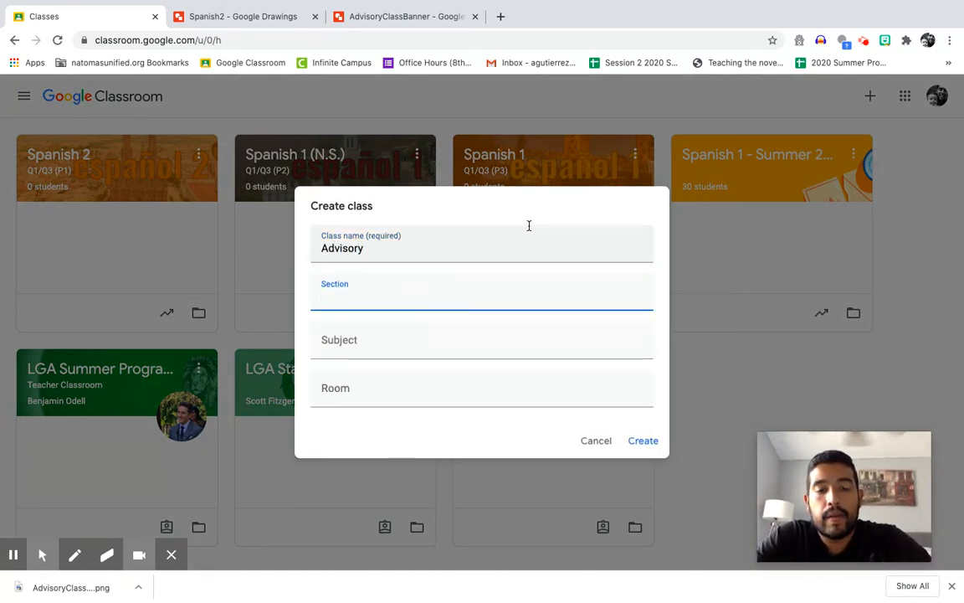
text(6th Grade)
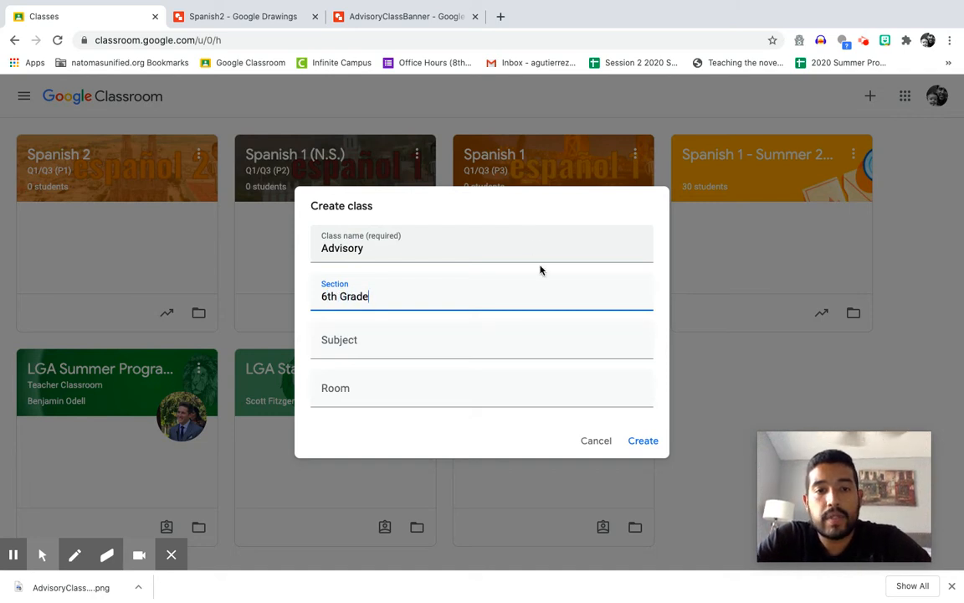
click(498, 354)
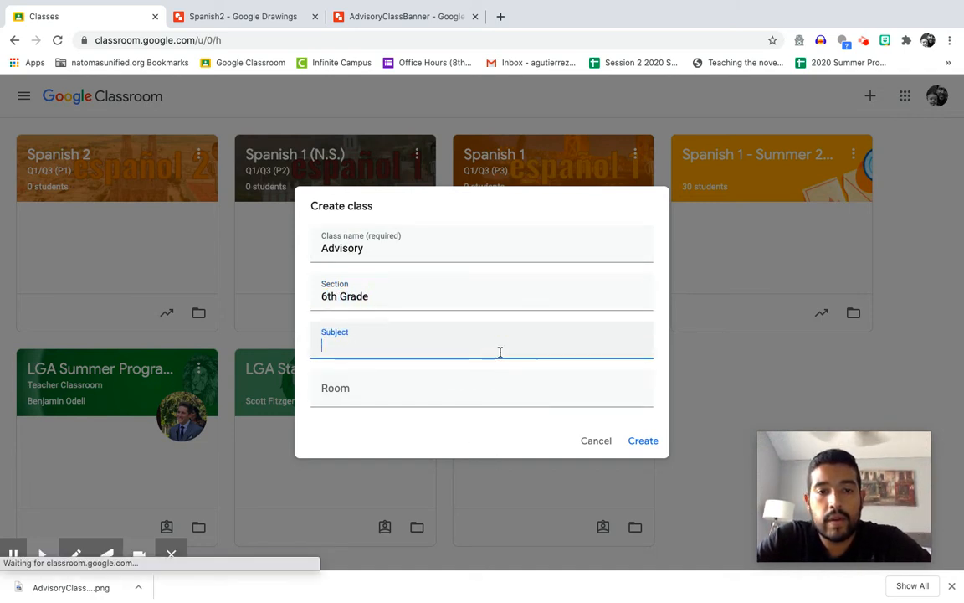
click(467, 448)
click(646, 442)
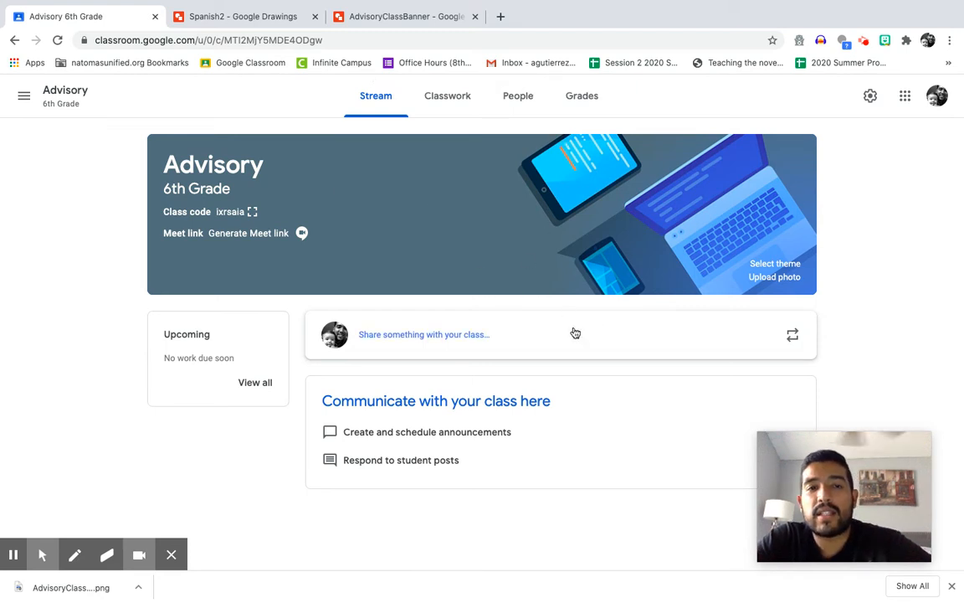
Browse the Sports, Arts and Math & Science banners in the class theme gallery, and close it without choosing one.
click(787, 263)
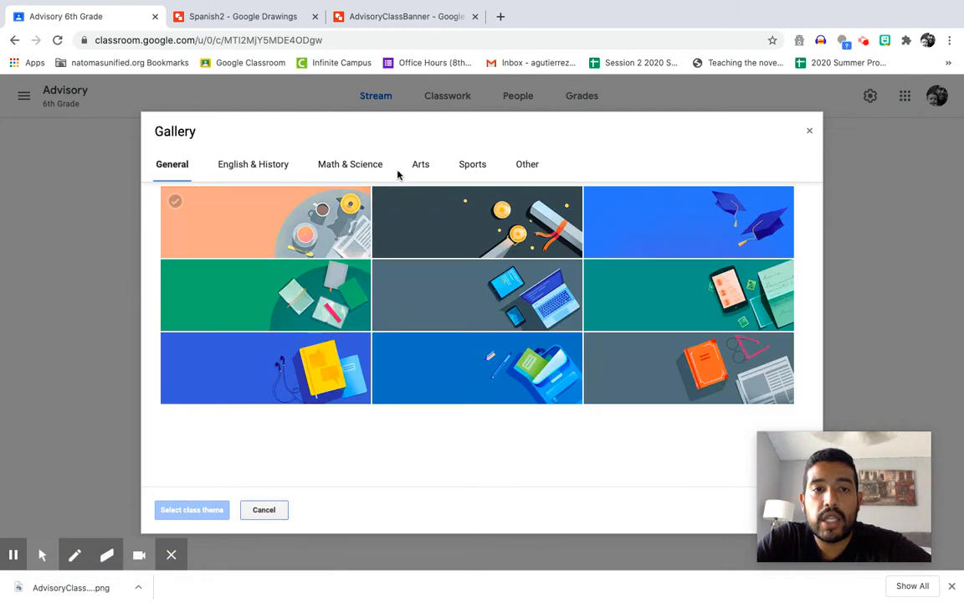
click(476, 165)
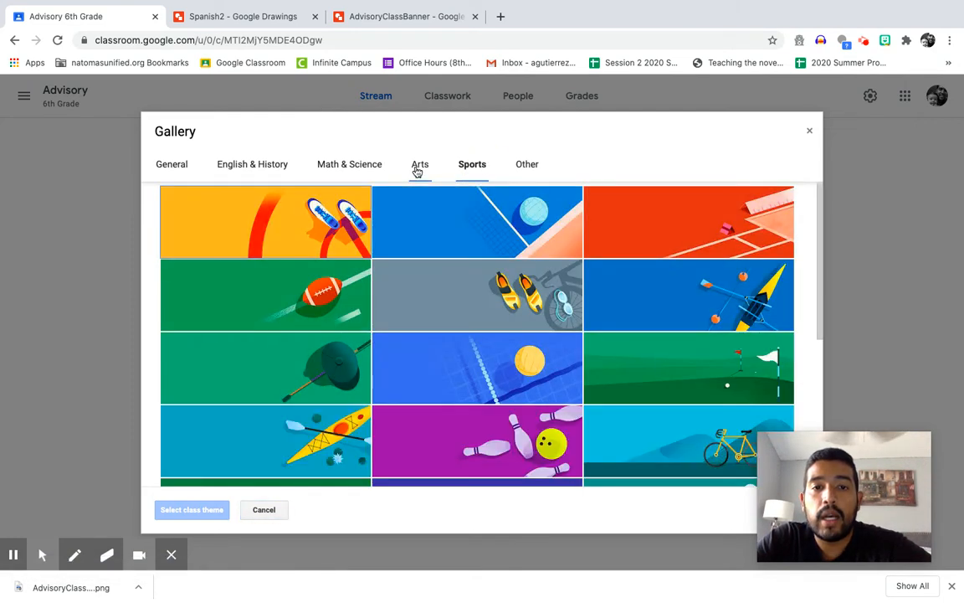
click(417, 170)
click(356, 167)
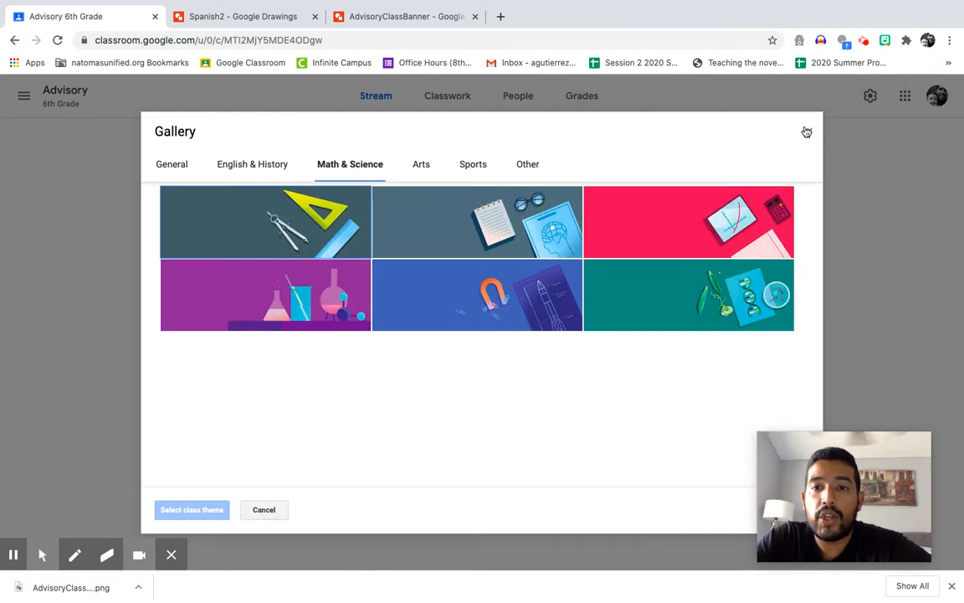
click(808, 130)
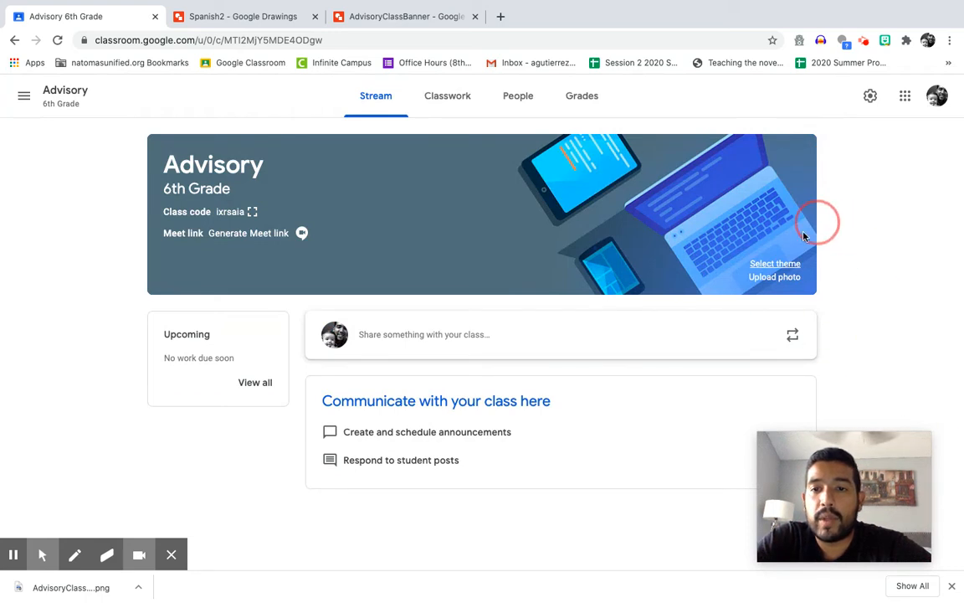
Upload the downloaded AdvisoryClassBanner.png as the photo for the Advisory class banner.
click(787, 282)
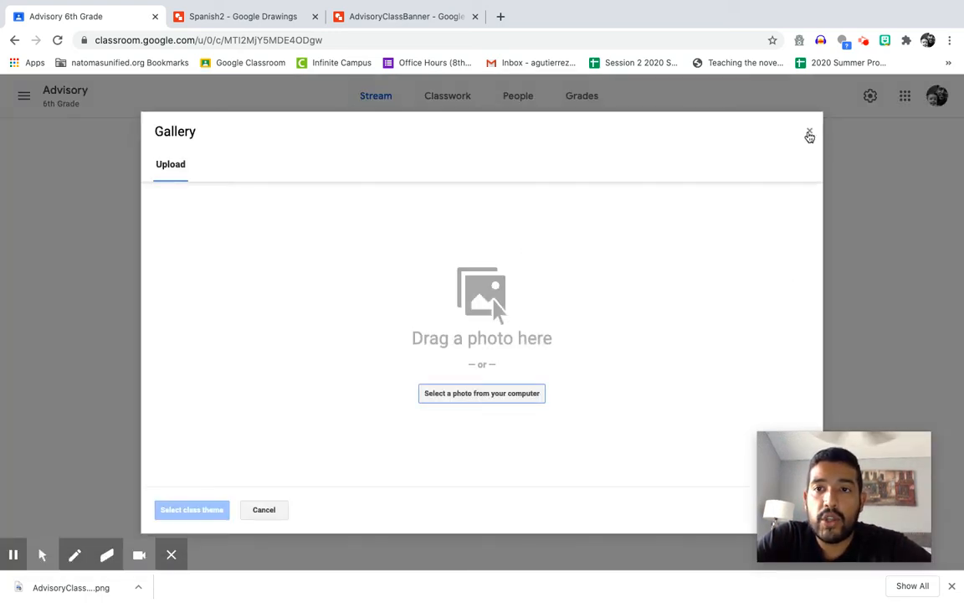
click(809, 132)
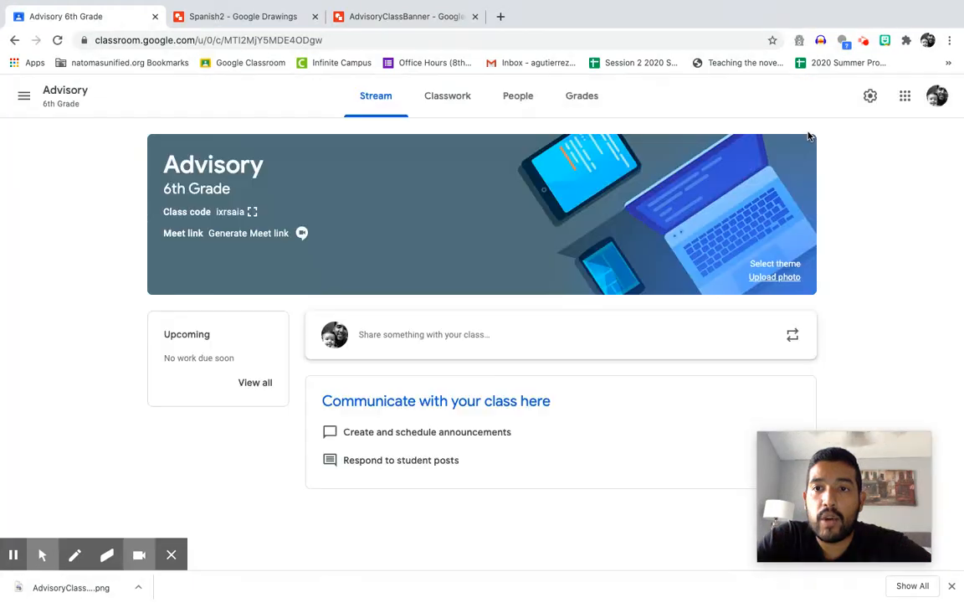
click(789, 282)
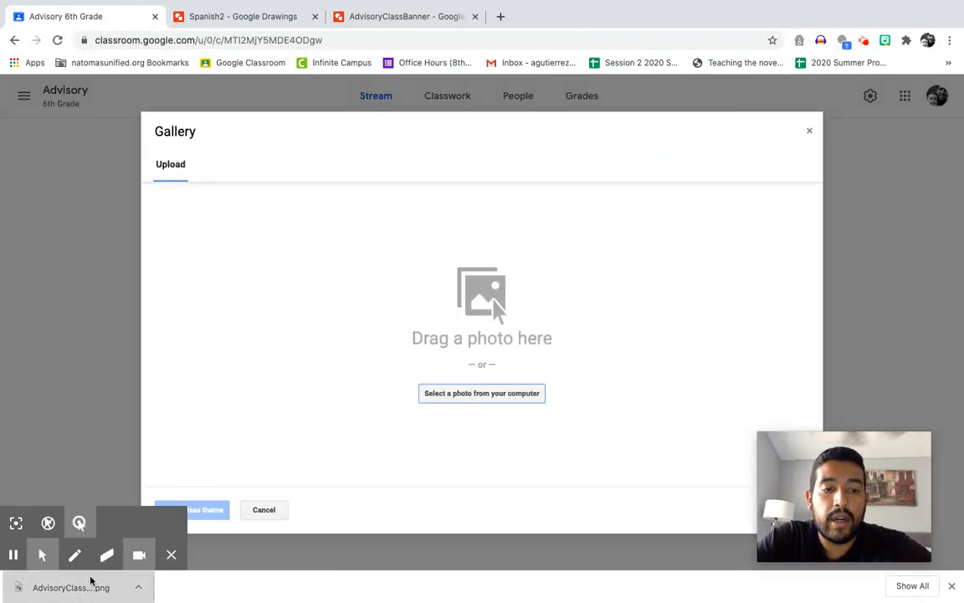
drag(90, 579, 381, 366)
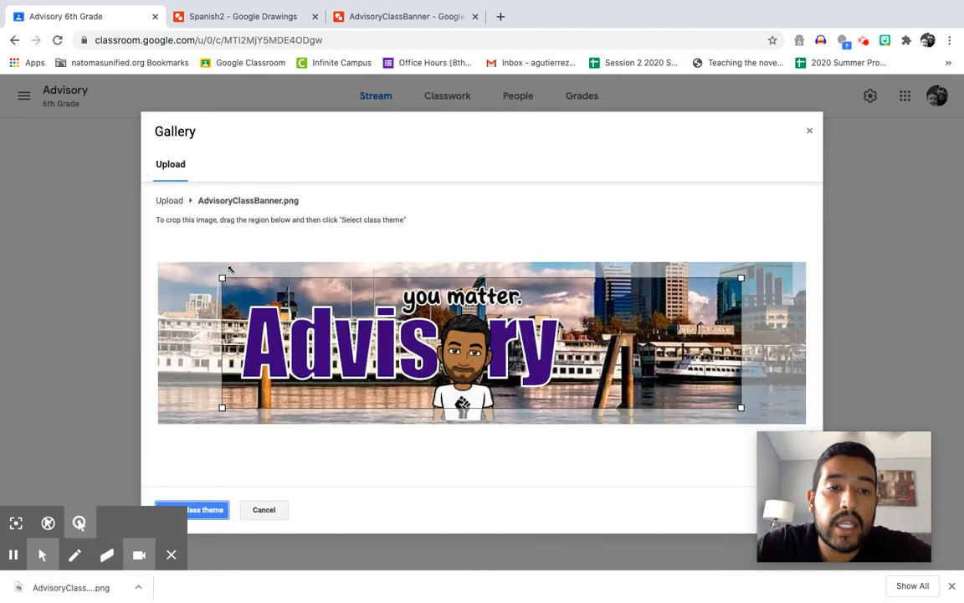
Extend the crop region to cover the whole uploaded banner image and apply it as the class theme.
drag(223, 275, 150, 244)
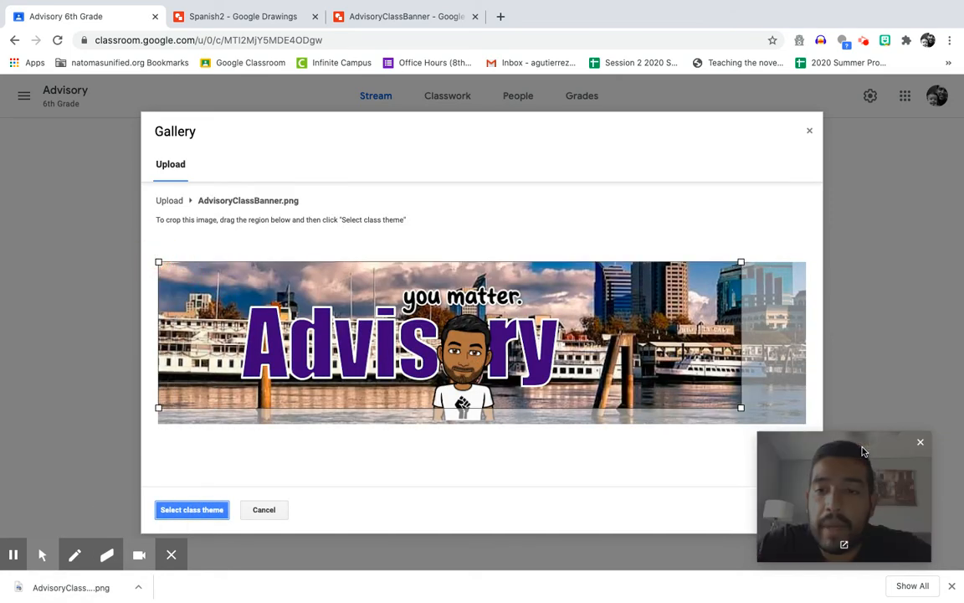
drag(741, 407, 818, 431)
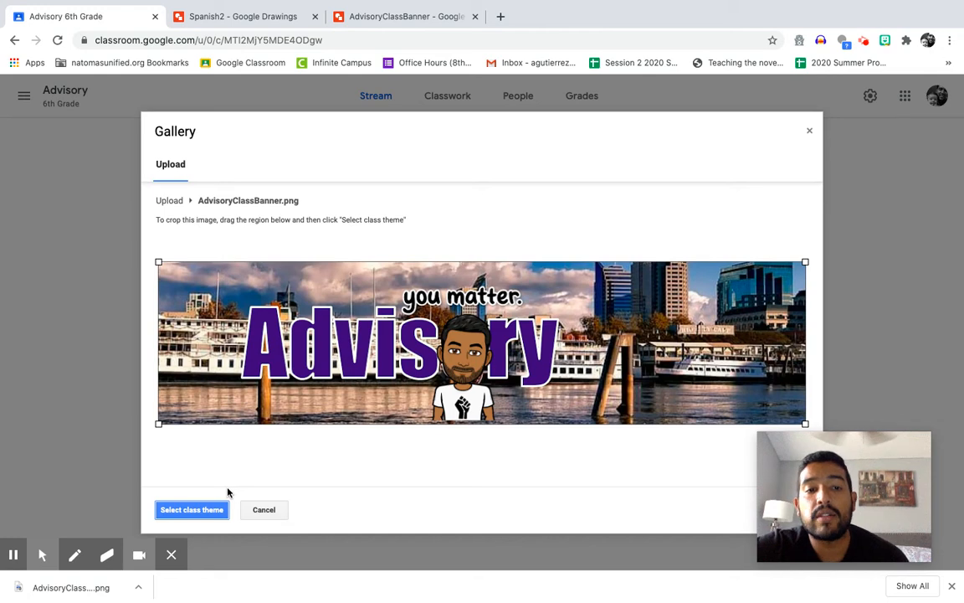
click(199, 511)
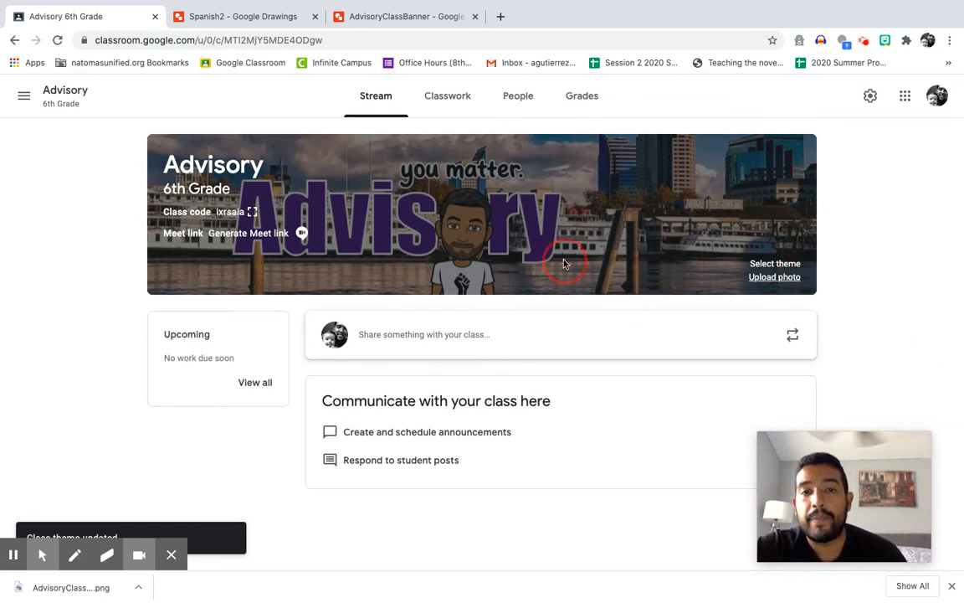
Compare the applied Advisory class banner with the original drawing, checking where the class details overlap the title.
click(228, 212)
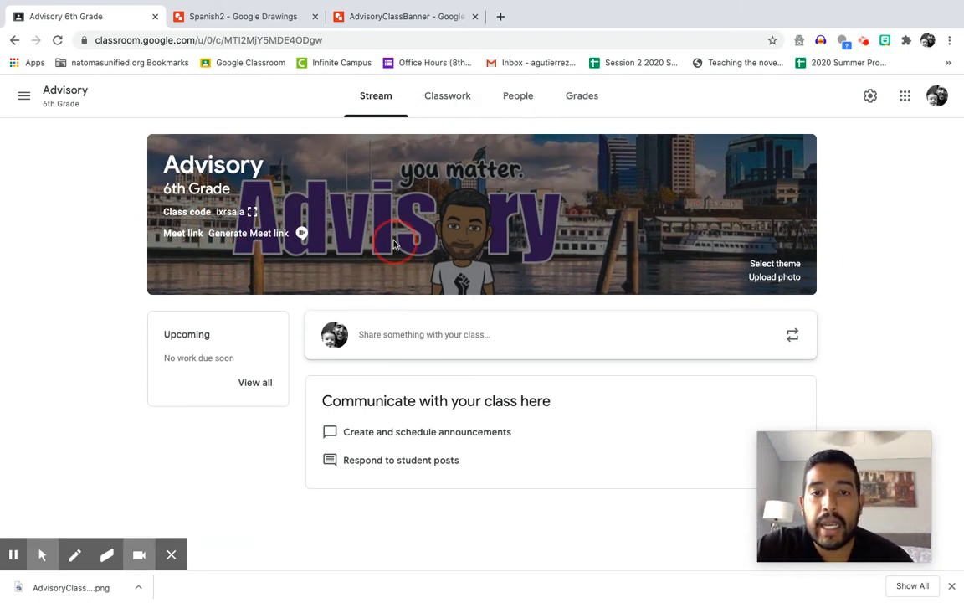
click(427, 17)
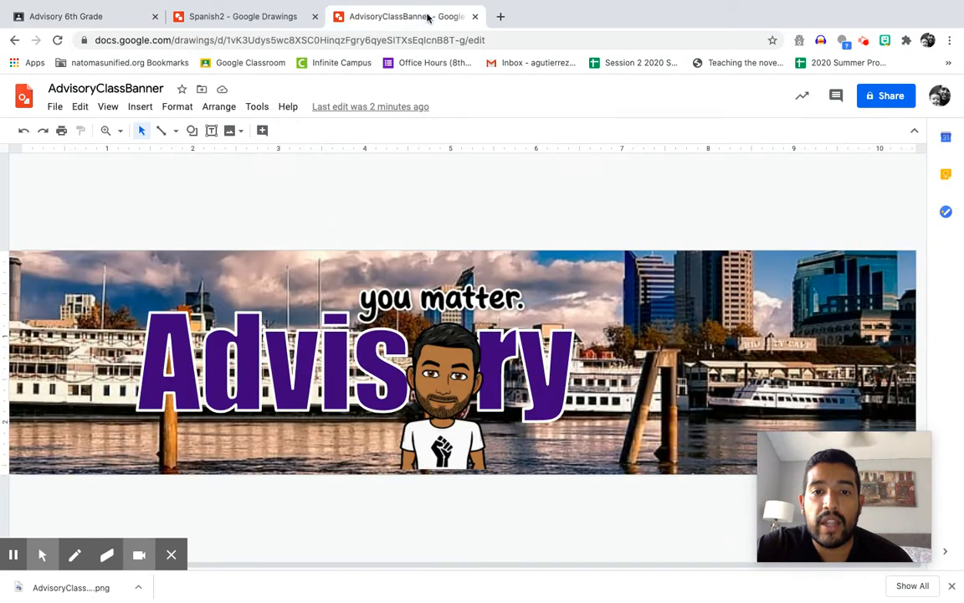
click(118, 18)
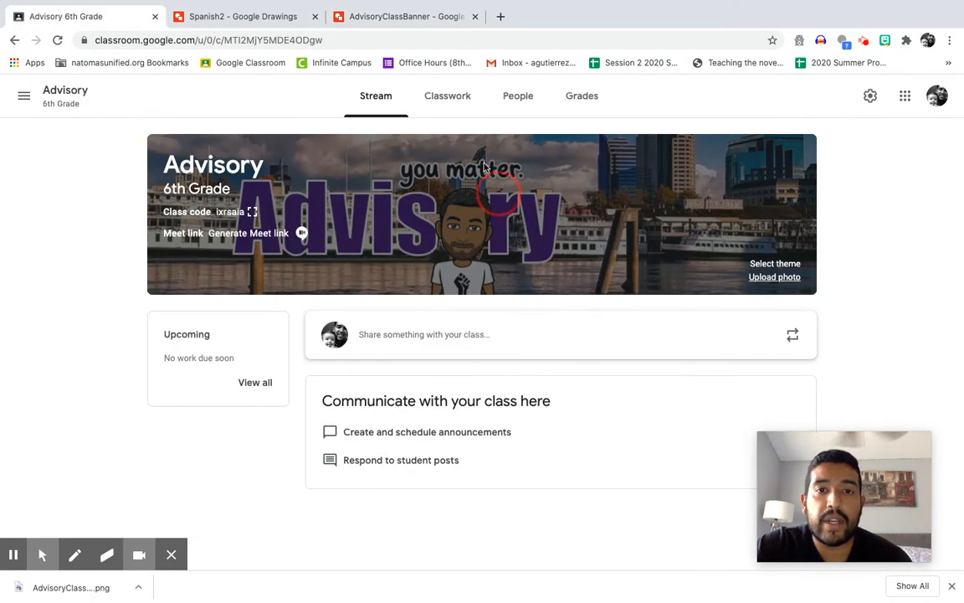
In the AdvisoryClassBanner drawing, move the Advisory title and the Bitmoji together about 2 inches to the right, clear of the class details area.
click(435, 29)
click(456, 295)
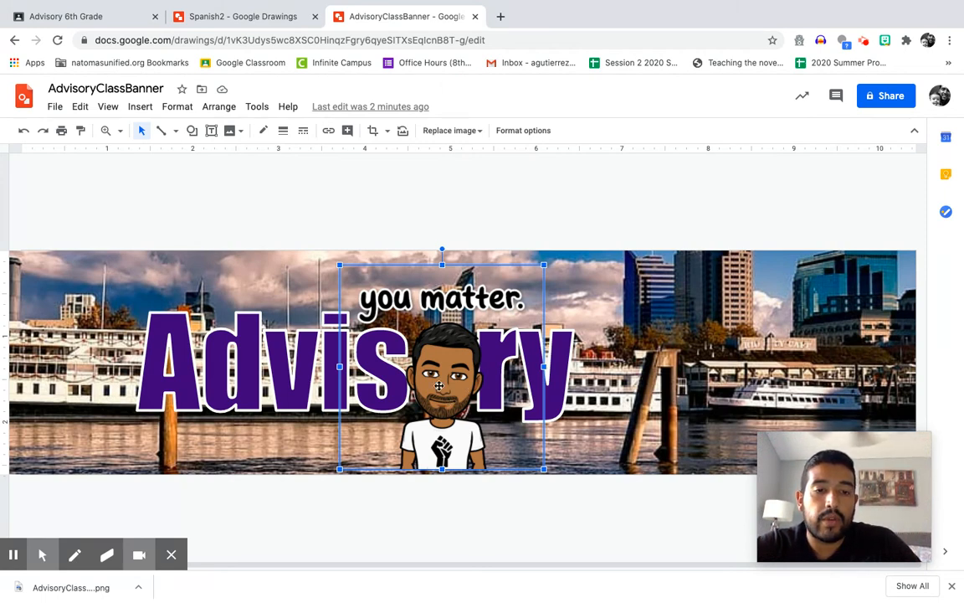
shift+click(251, 374)
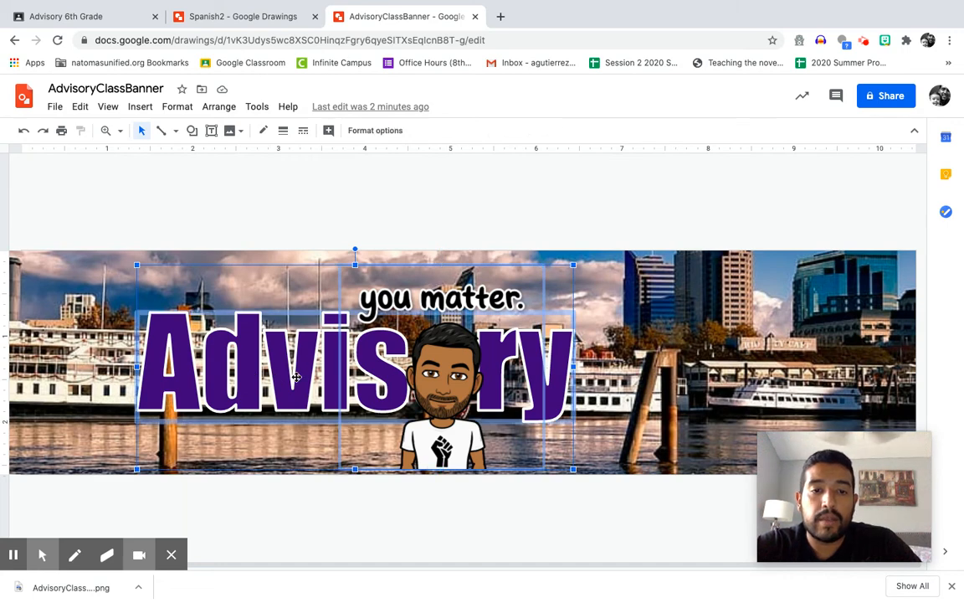
drag(313, 373, 465, 376)
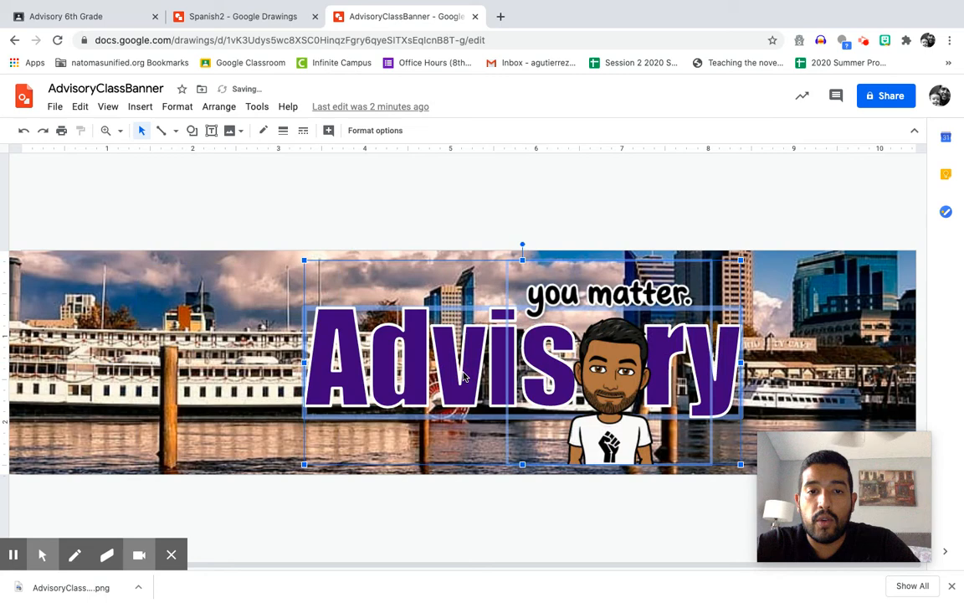
click(472, 499)
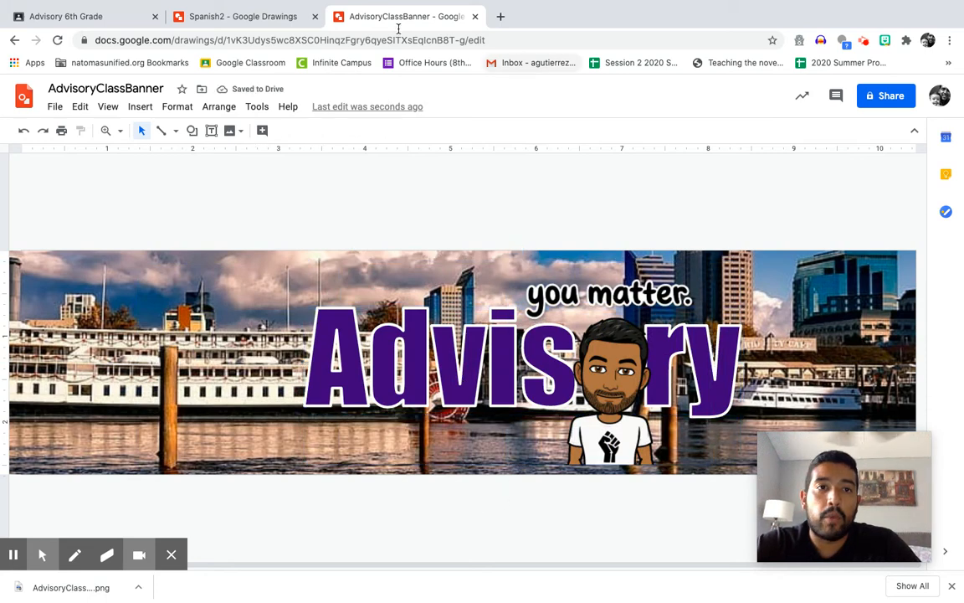
Download the revised AdvisoryClassBanner drawing as a PNG image.
click(112, 18)
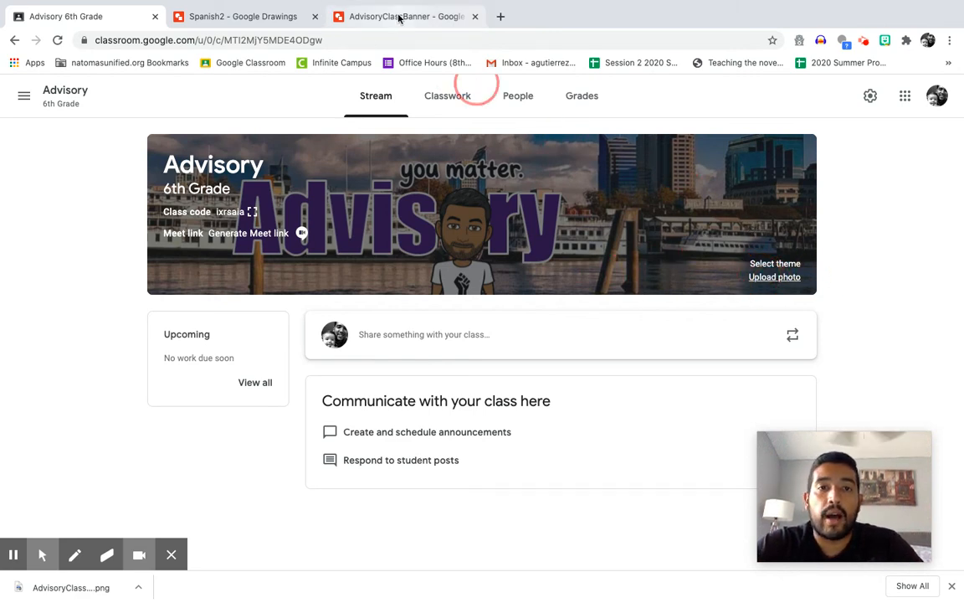
click(368, 17)
click(55, 108)
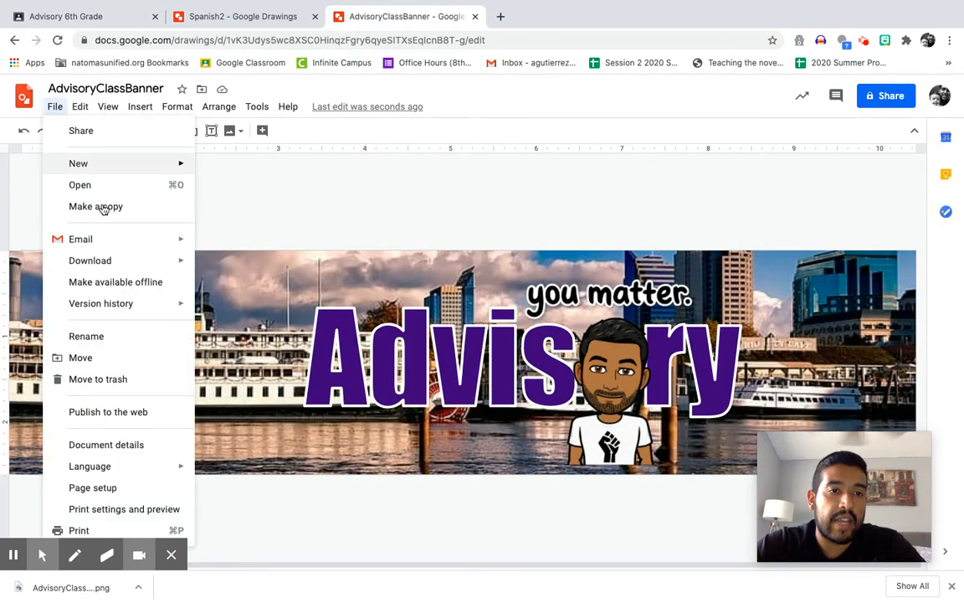
mouse_move(180, 260)
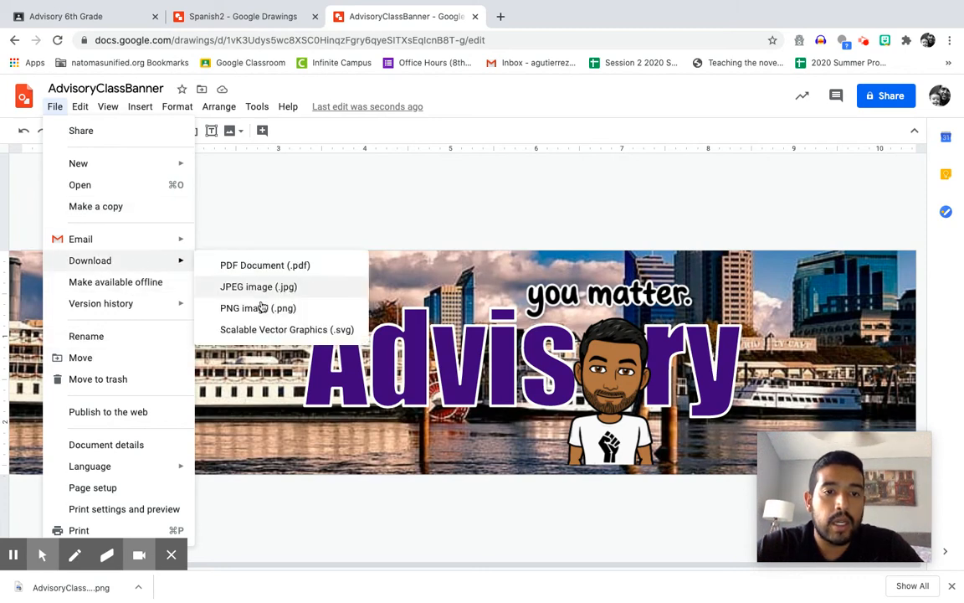
click(259, 308)
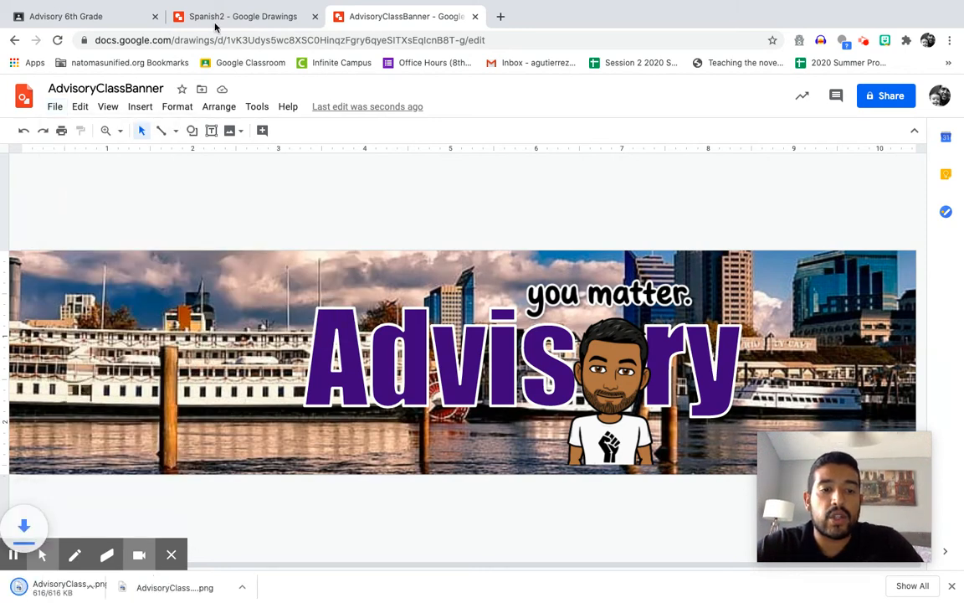
Return to the Advisory class in Google Classroom and upload AdvisoryClassBanner (1).png as its banner photo.
click(120, 19)
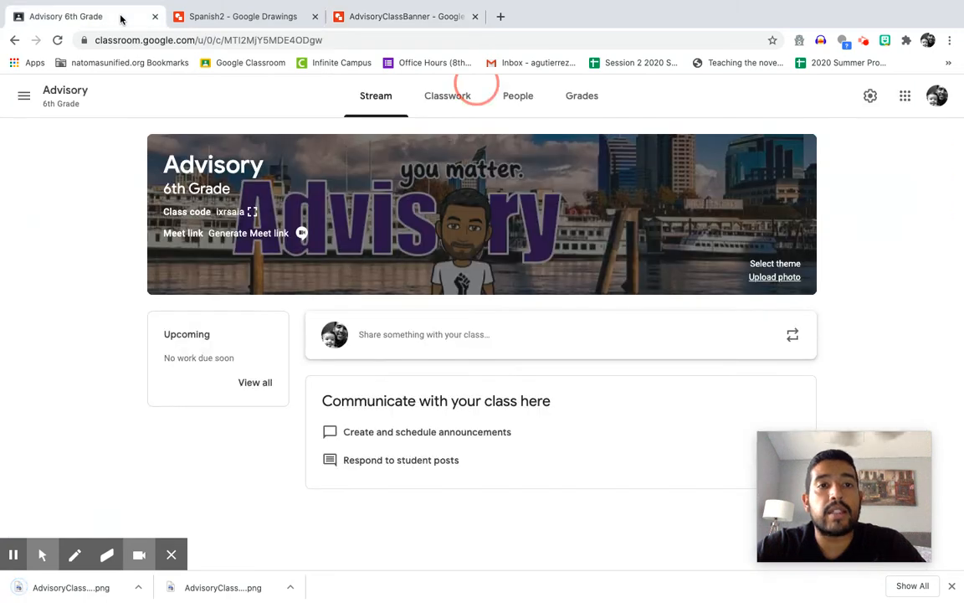
click(774, 278)
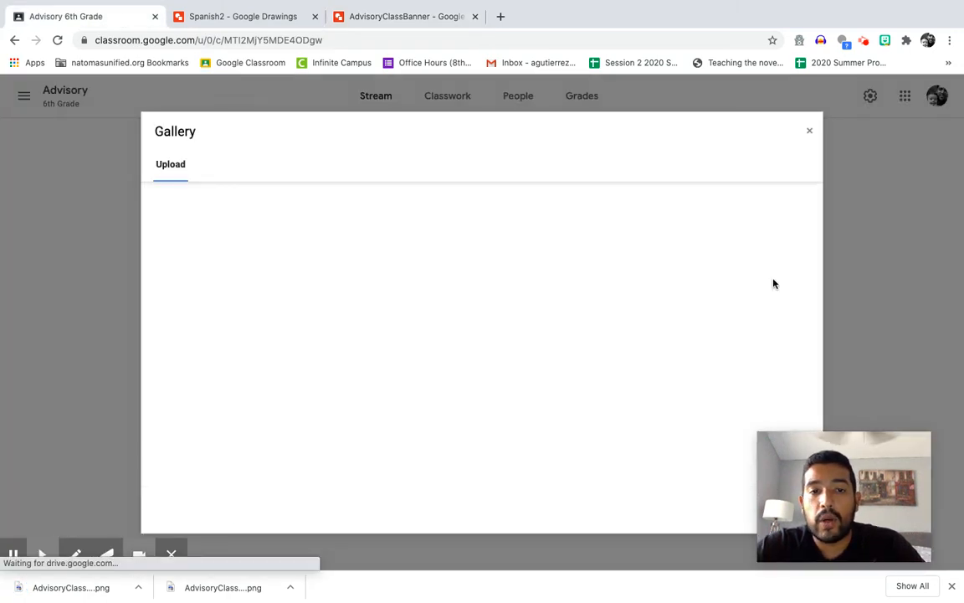
drag(71, 587, 497, 322)
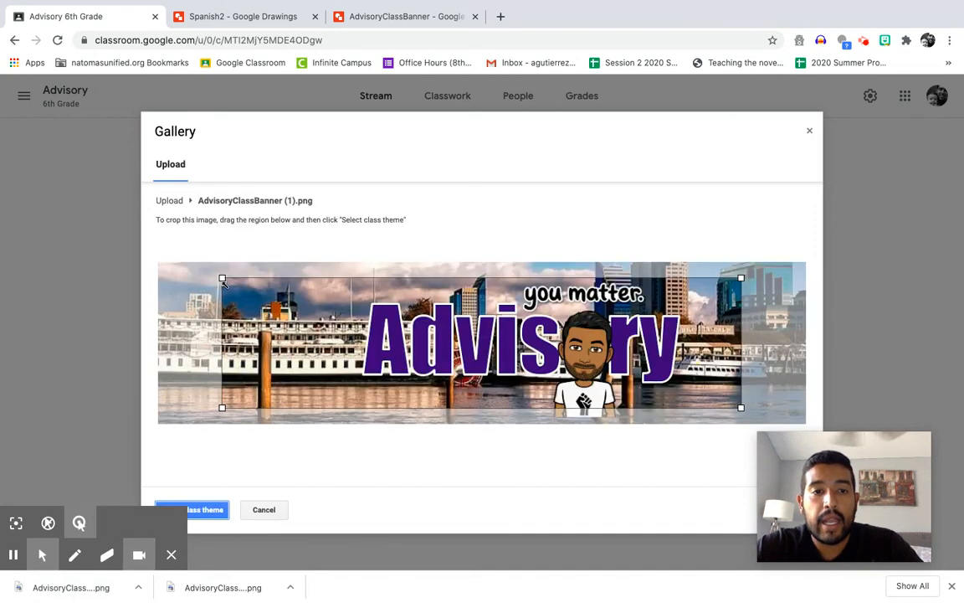
Expand the crop region to the full extent of the revised banner and set it as the class theme.
drag(210, 276, 147, 238)
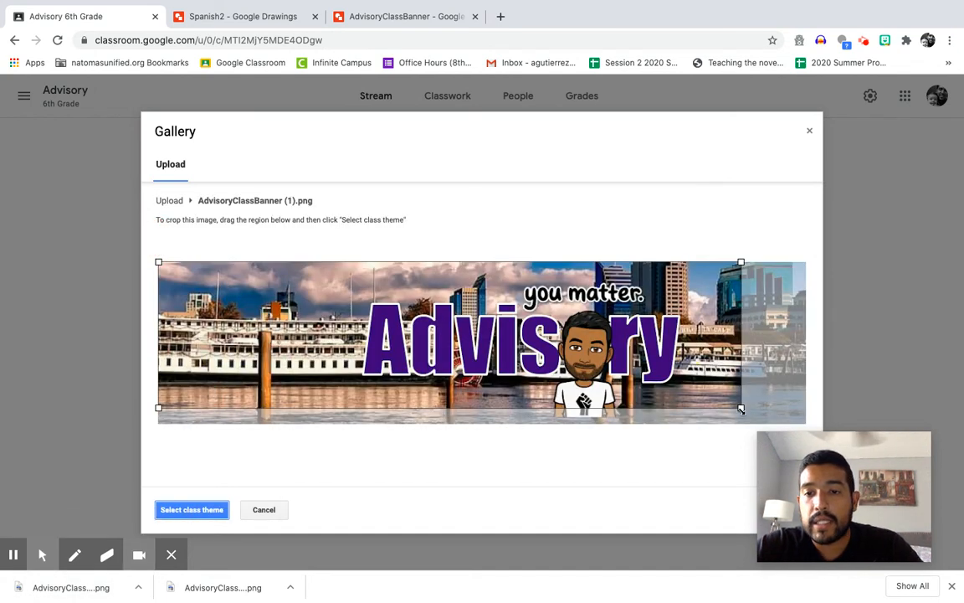
drag(741, 408, 805, 423)
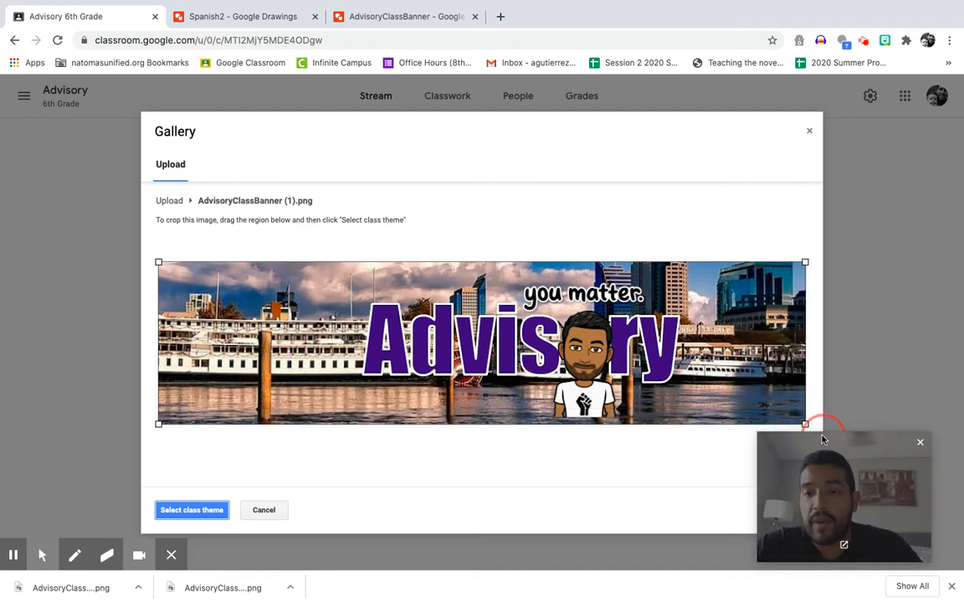
click(202, 508)
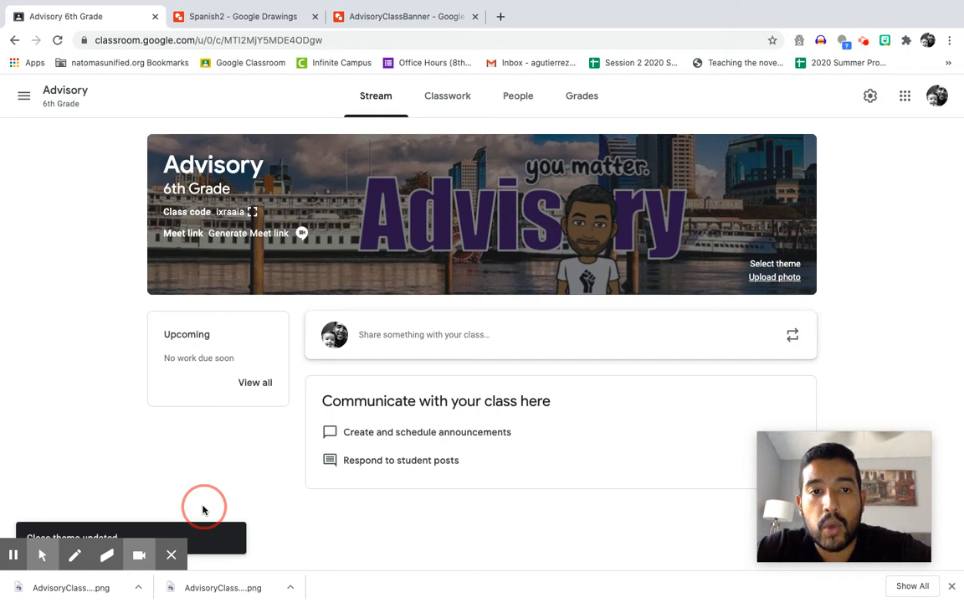
Go back to the overview of all classes and open the Spanish 2 class to view its custom banner.
click(24, 95)
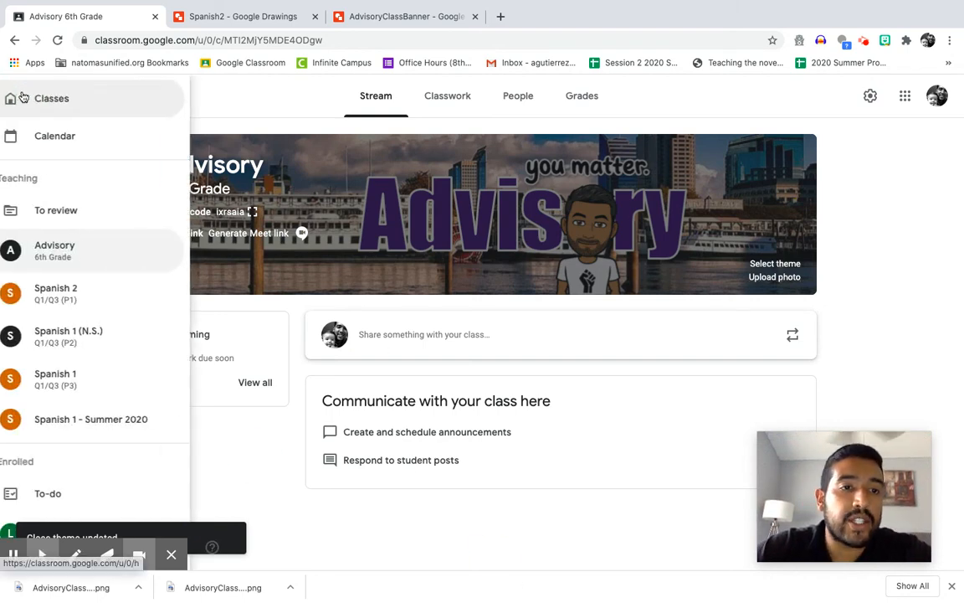
click(86, 99)
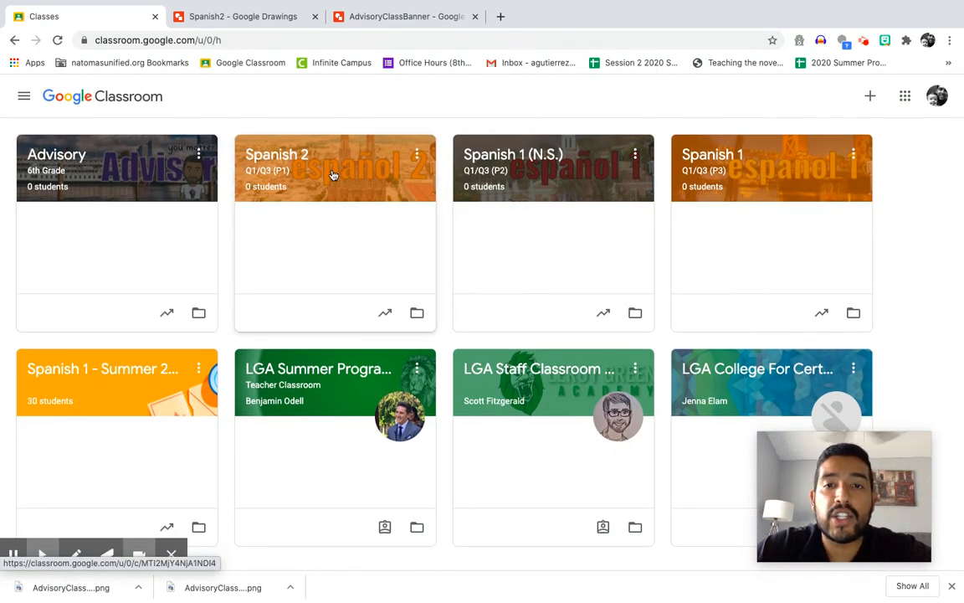
click(375, 159)
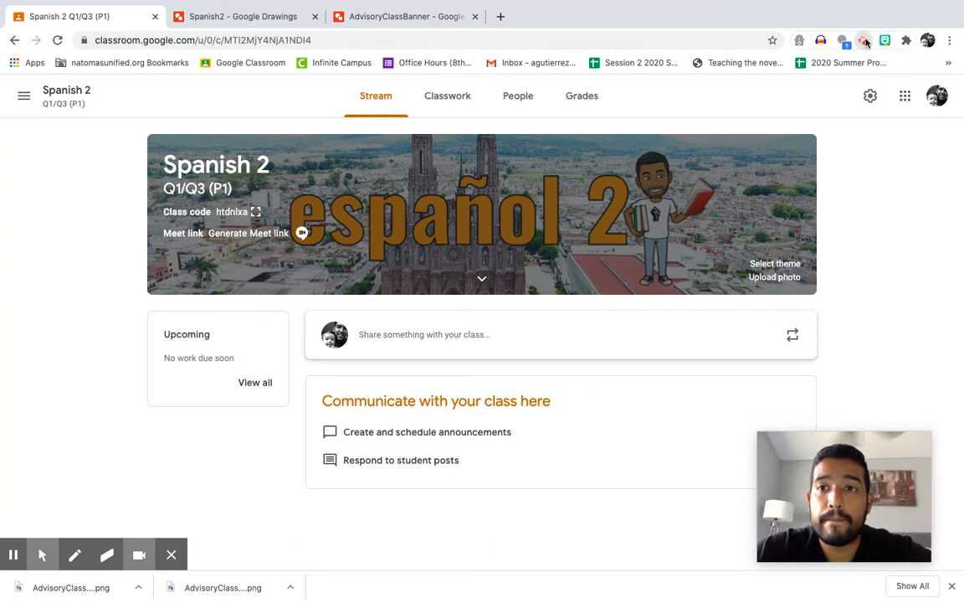
mouse_move(740, 5)
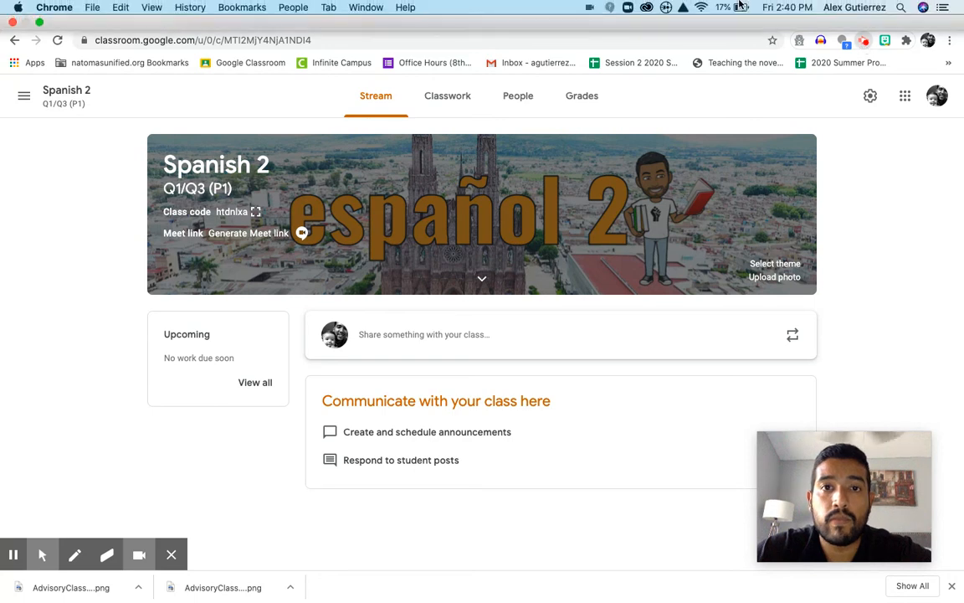